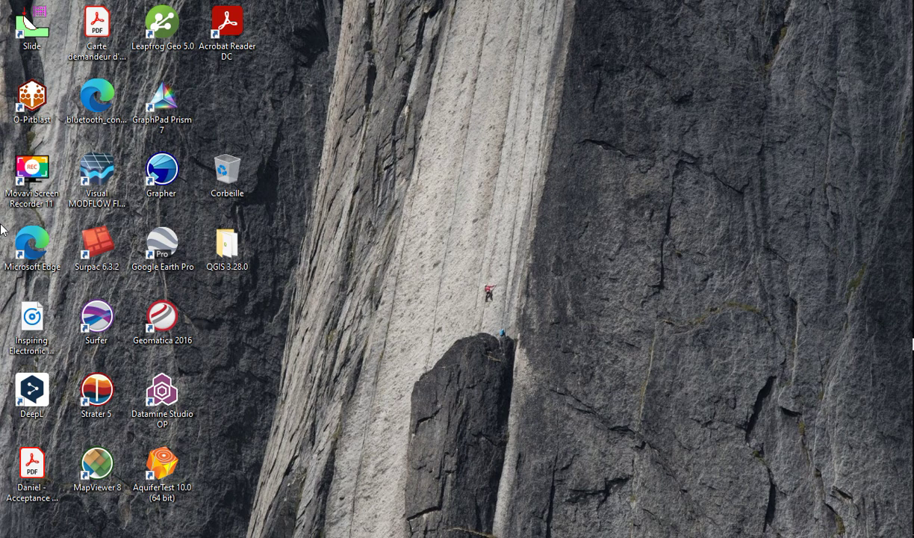
{"action": "right_click", "coordinate": [354, 208]}
{"action": "left_click", "coordinate": [394, 262]}
{"action": "right_click", "coordinate": [321, 186]}
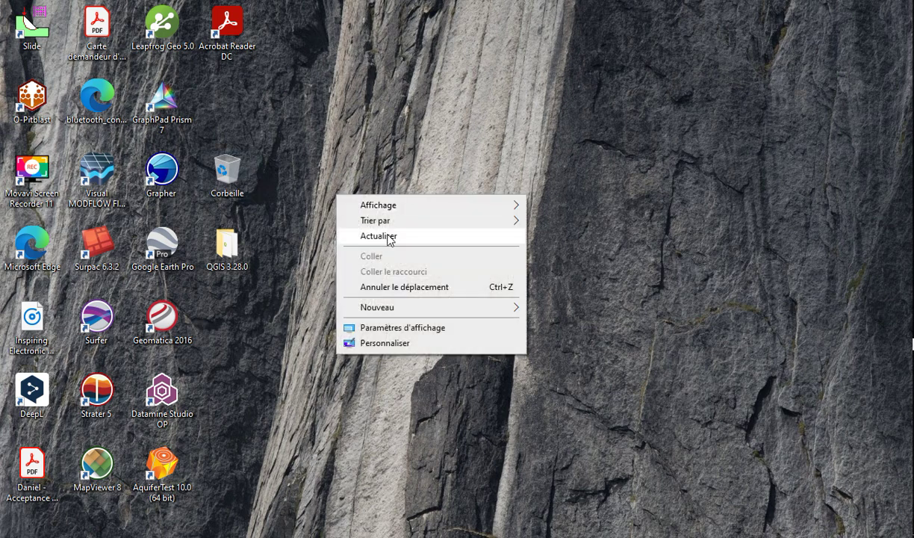
{"action": "left_click", "coordinate": [385, 236]}
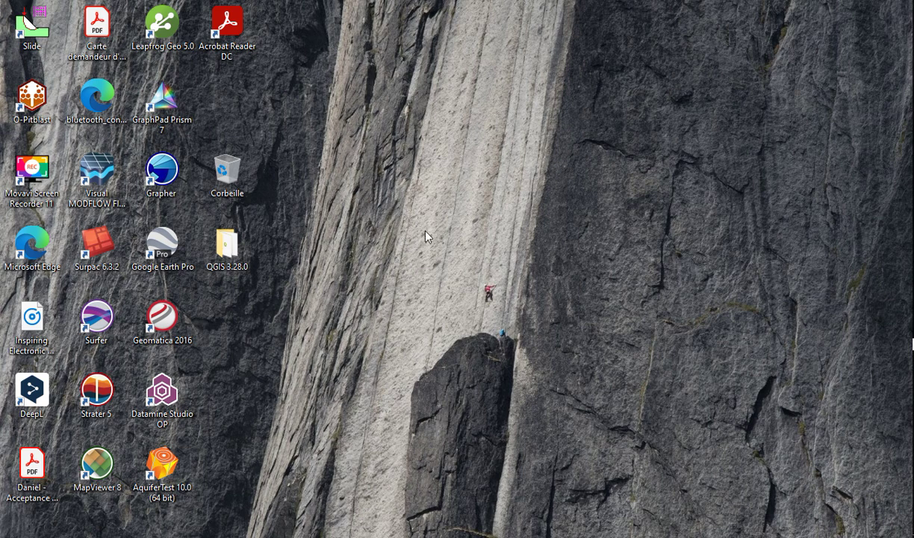
{"action": "right_click", "coordinate": [523, 237]}
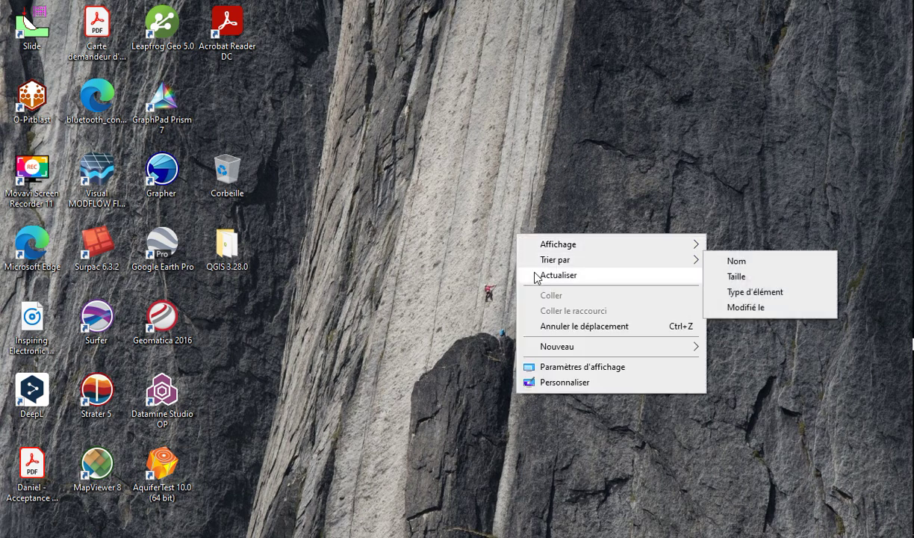
{"action": "left_click", "coordinate": [535, 274]}
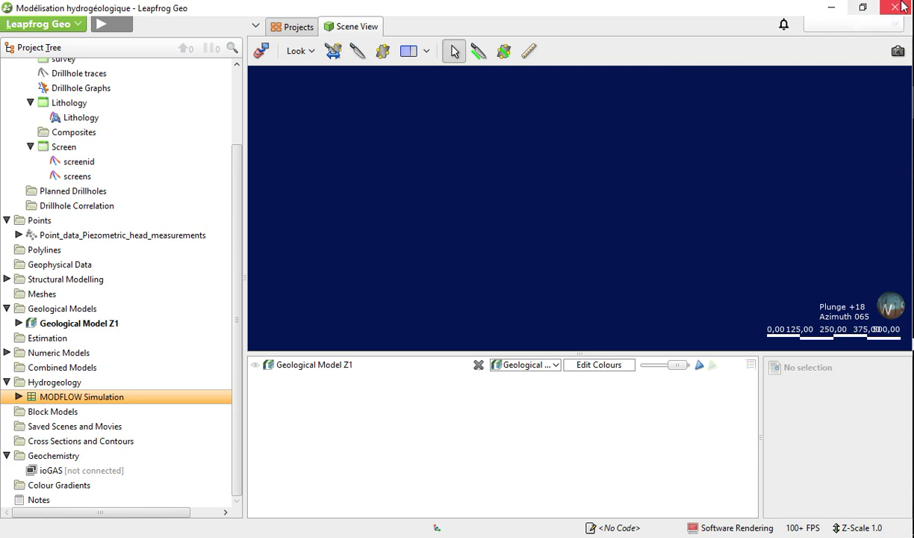
Step: Close the open Modélisation hydrogéologique project window and start Leapfrog Geo again from the desktop
{"action": "left_click", "coordinate": [902, 7]}
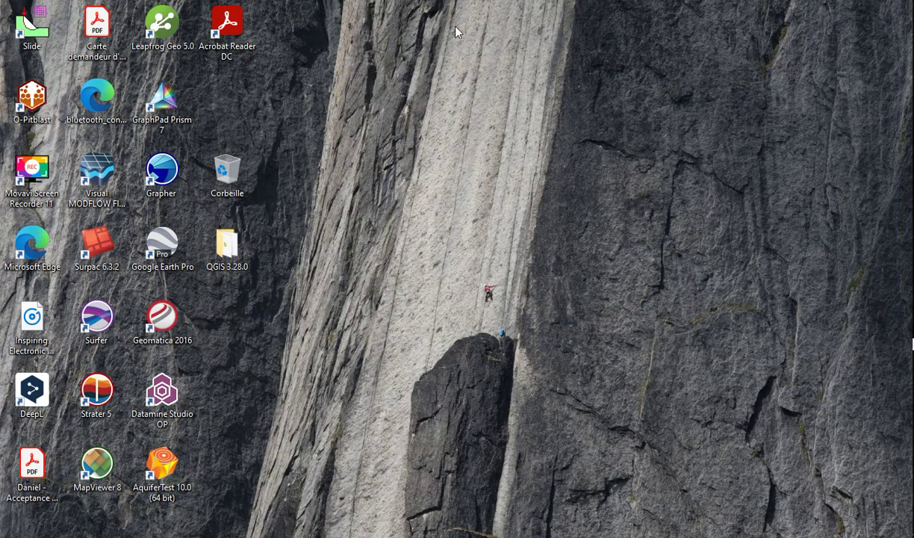
{"action": "double_click", "coordinate": [162, 24]}
{"action": "right_click", "coordinate": [415, 277]}
{"action": "left_click", "coordinate": [432, 317]}
{"action": "right_click", "coordinate": [456, 285]}
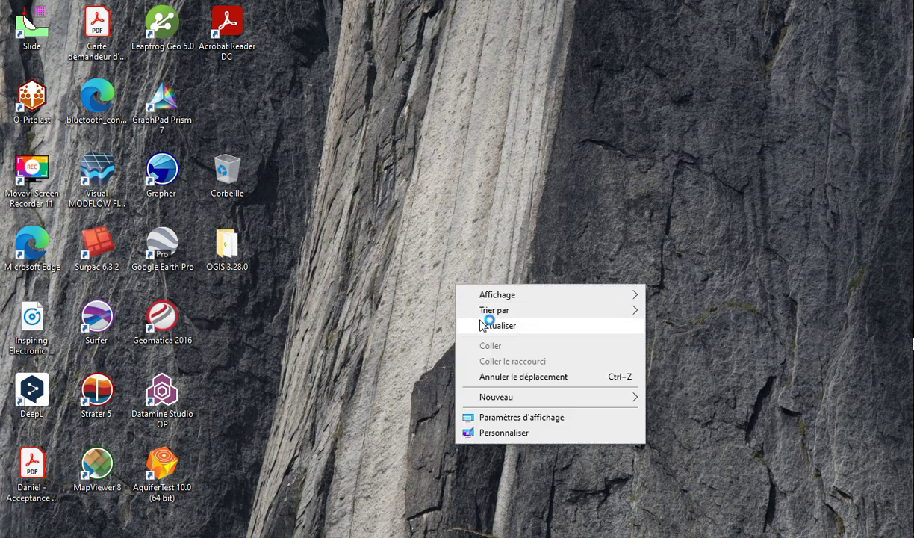
{"action": "left_click", "coordinate": [484, 325]}
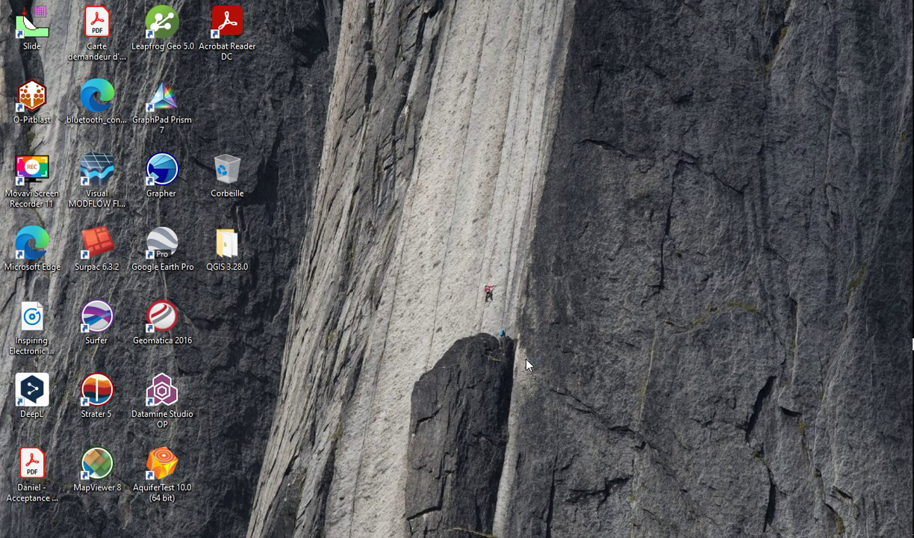
{"action": "right_click", "coordinate": [475, 245]}
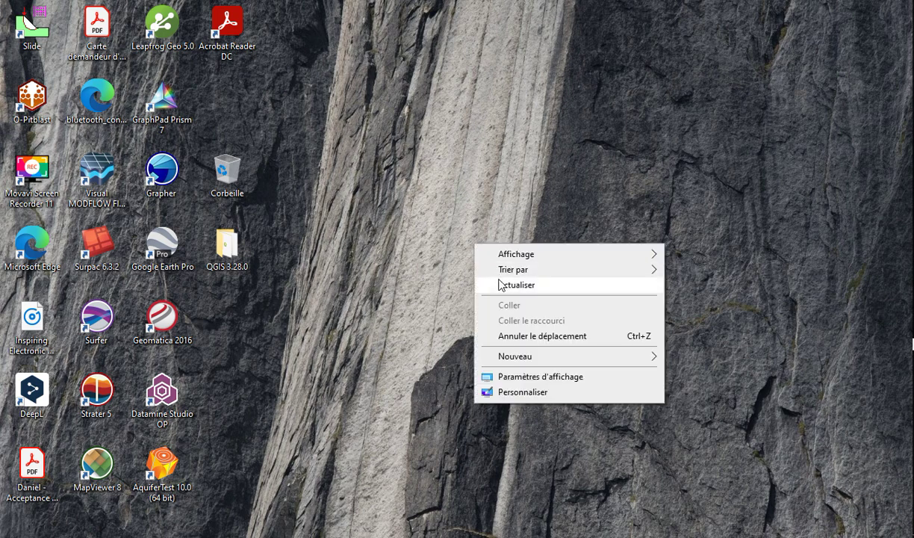
{"action": "left_click", "coordinate": [502, 285]}
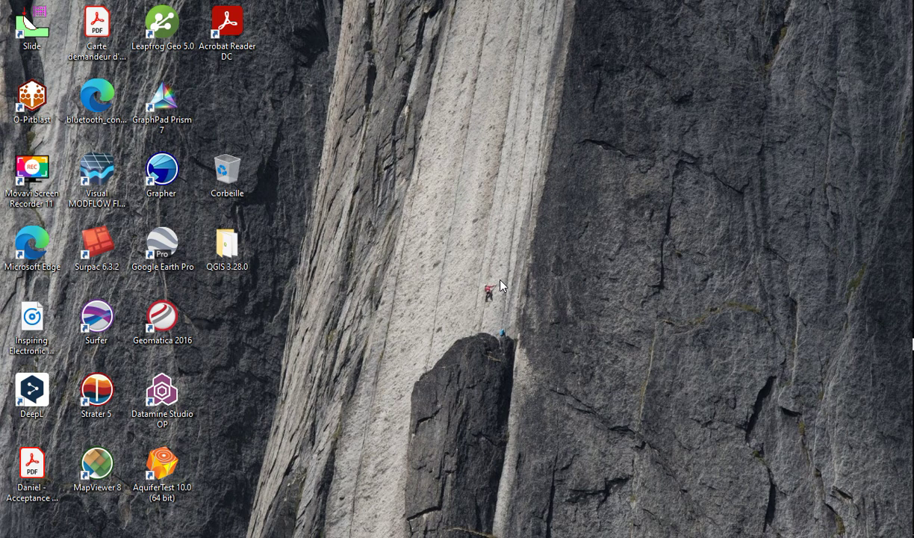
{"action": "right_click", "coordinate": [499, 281]}
{"action": "left_click", "coordinate": [547, 323]}
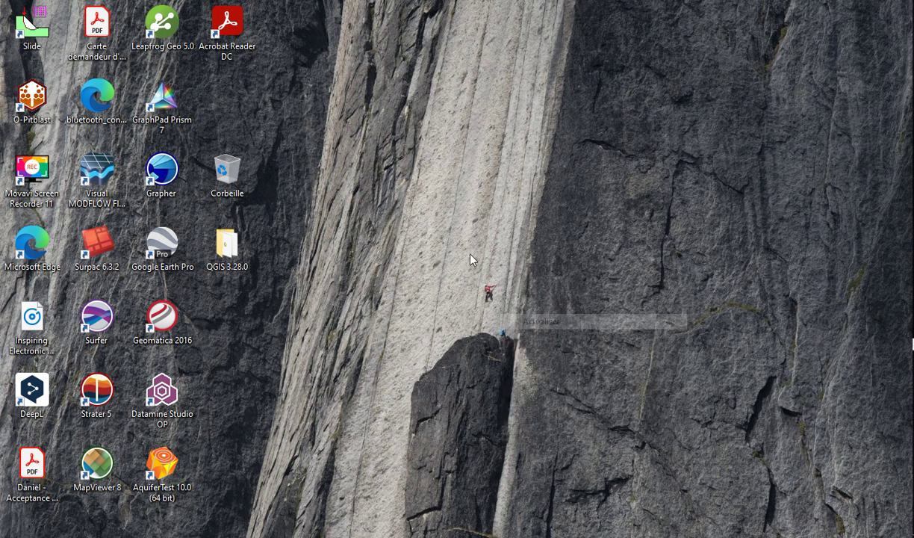
{"action": "right_click", "coordinate": [392, 134]}
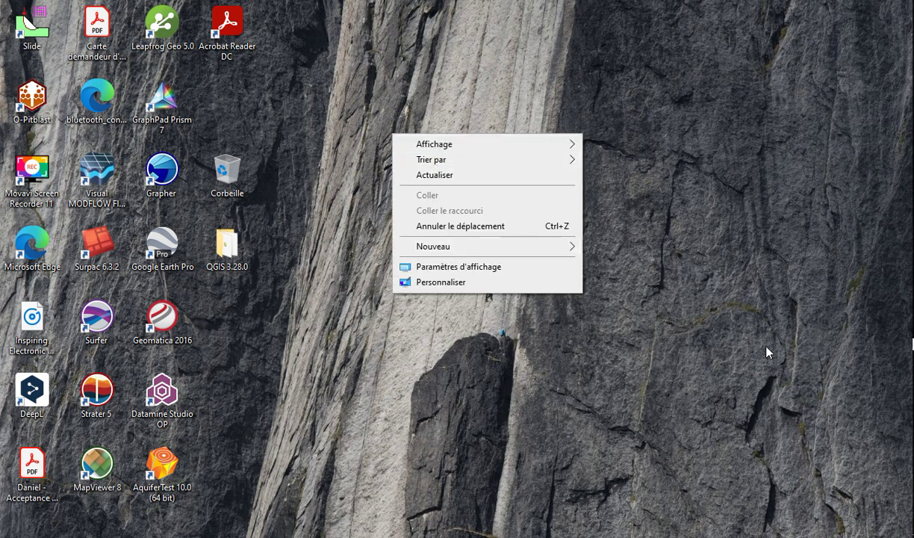
{"action": "left_click", "coordinate": [909, 325]}
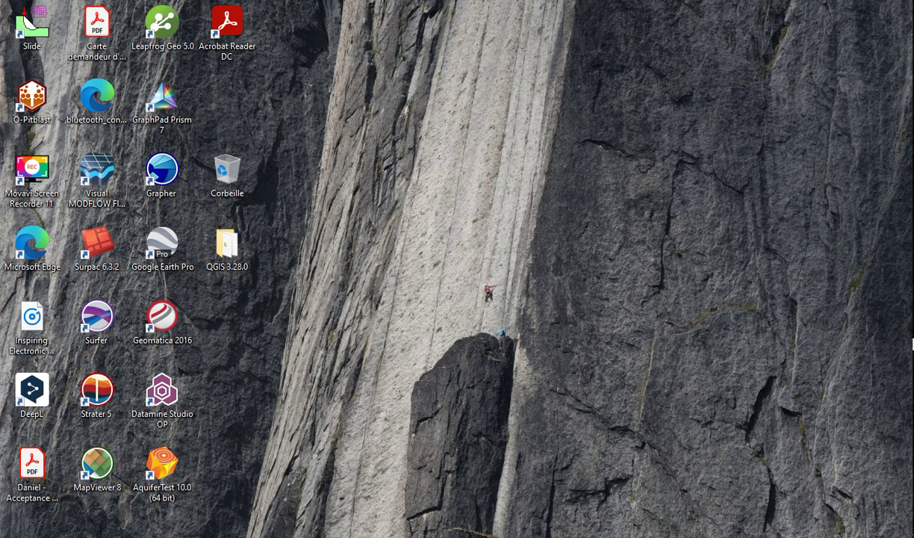
{"action": "right_click", "coordinate": [517, 150]}
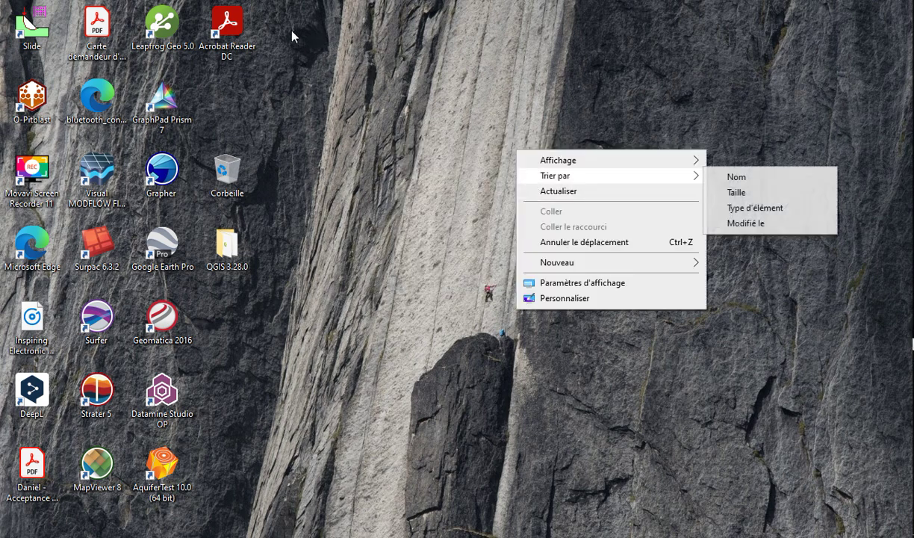
{"action": "left_click", "coordinate": [534, 191]}
Step: Launch Leapfrog Geo and open the recent project Model hydrogeologie
{"action": "double_click", "coordinate": [165, 32]}
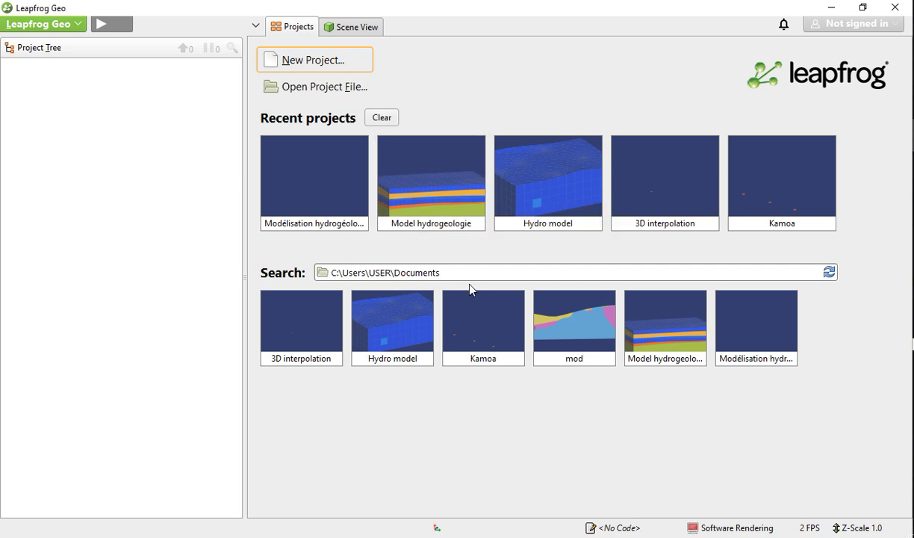
{"action": "left_click", "coordinate": [444, 194]}
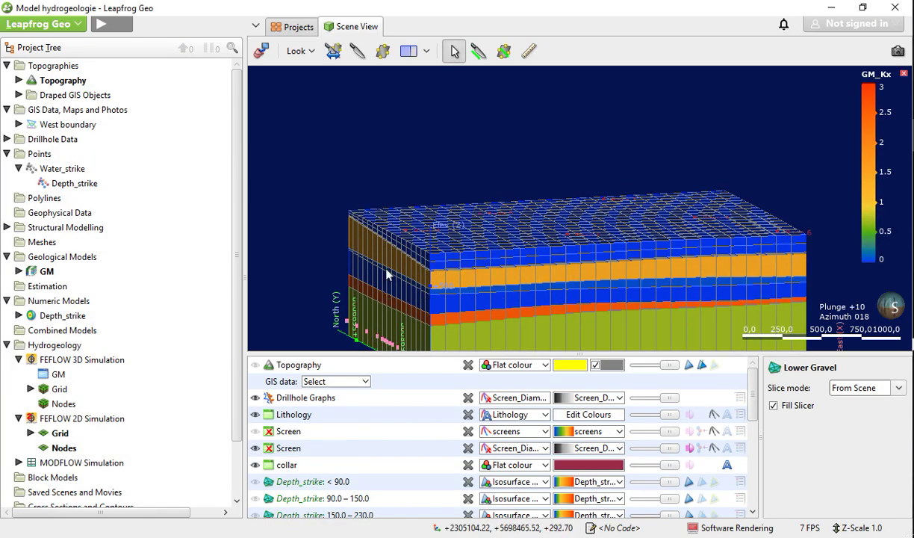
Step: Delete the FEFLOW 2D Simulation and FEFLOW 3D Simulation from the project's Hydrogeology folder
{"action": "right_click", "coordinate": [86, 419]}
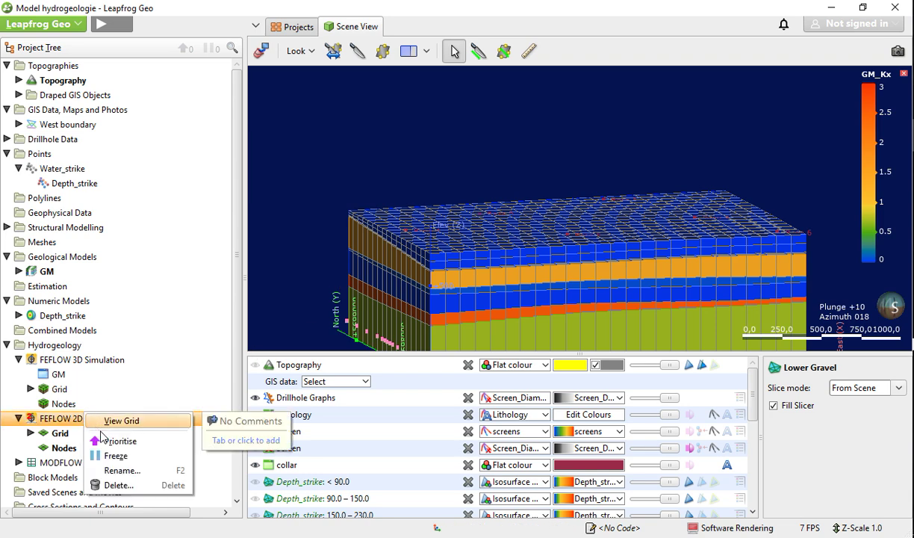
{"action": "left_click", "coordinate": [118, 484]}
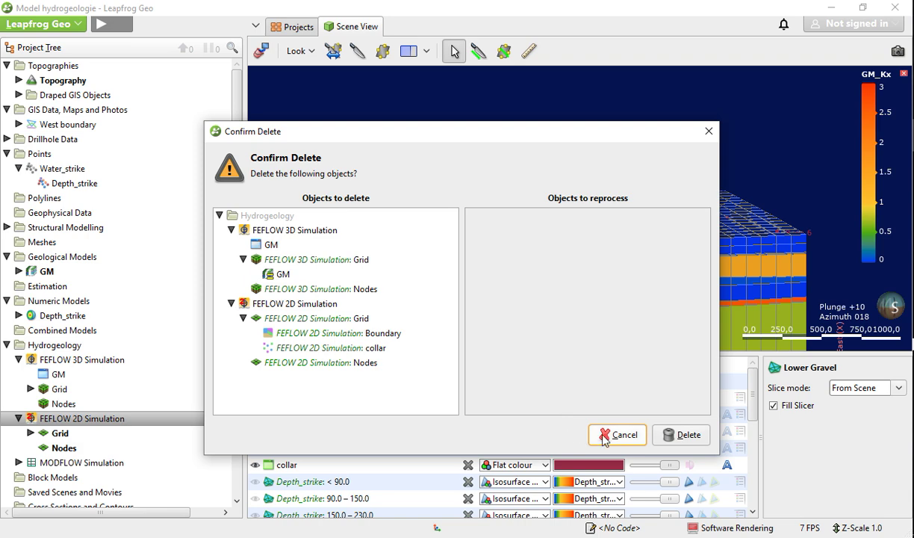
{"action": "left_click", "coordinate": [681, 434]}
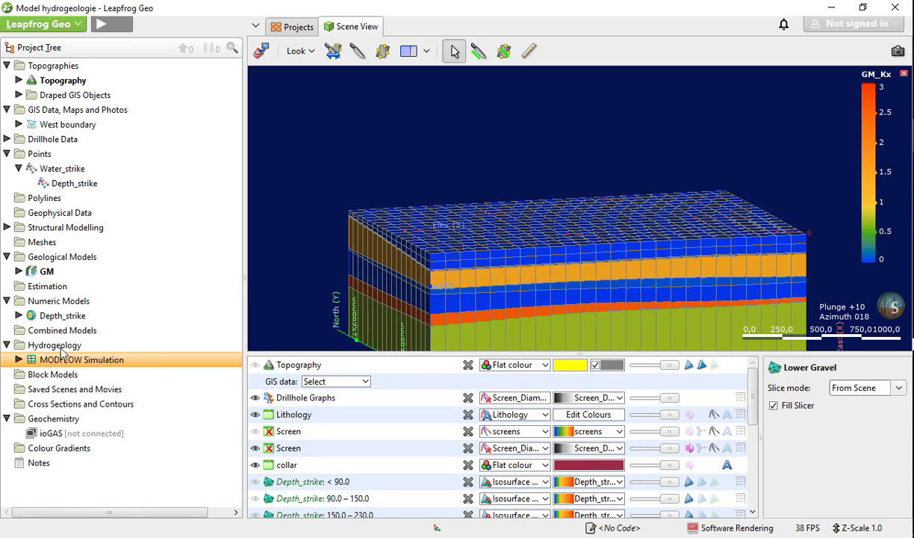
Step: Expand the MODFLOW Simulation, then examine its grid in the scene and the properties of a Lower Gravel cell
{"action": "left_click", "coordinate": [18, 359]}
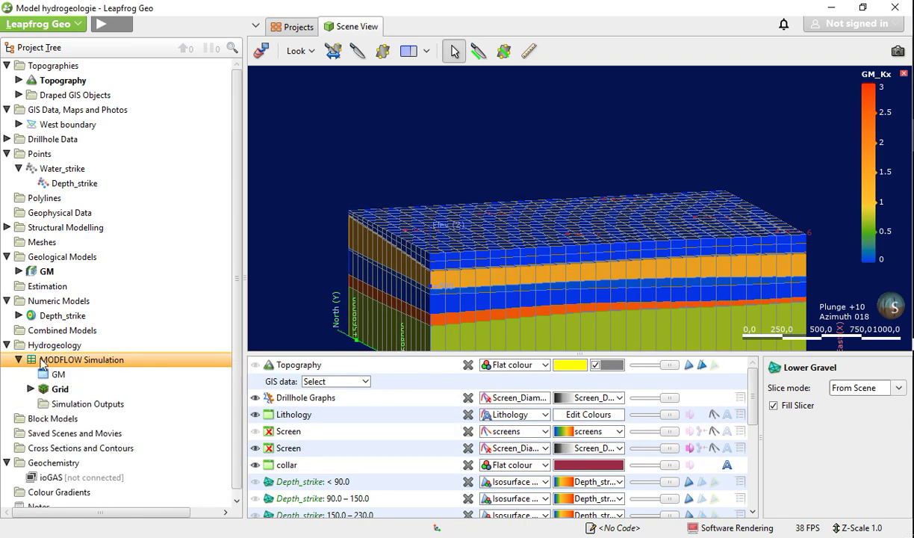
{"action": "scroll", "coordinate": [529, 284], "scroll_direction": "down", "scroll_amount": 3}
{"action": "mouse_move", "coordinate": [484, 271]}
{"action": "left_mouse_down"}
{"action": "mouse_move", "coordinate": [469, 270]}
{"action": "mouse_move", "coordinate": [490, 269]}
{"action": "left_mouse_up"}
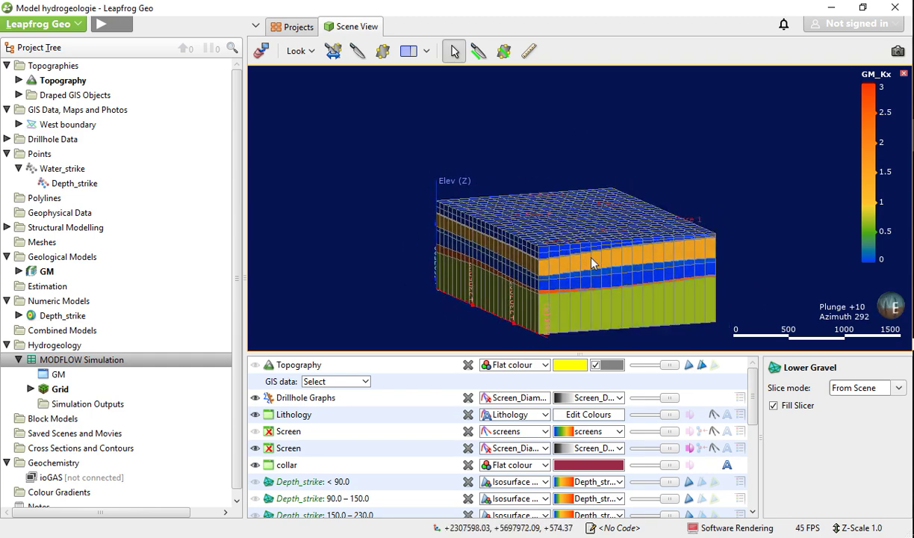
{"action": "scroll", "coordinate": [593, 263], "scroll_direction": "down", "scroll_amount": 4}
{"action": "left_click_drag", "start_coordinate": [593, 268], "coordinate": [559, 242]}
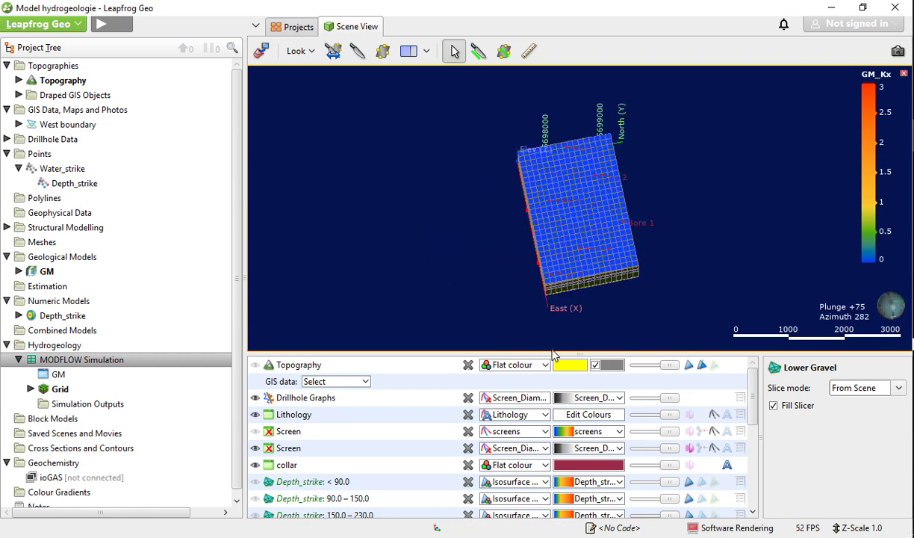
{"action": "scroll", "coordinate": [559, 242], "scroll_direction": "up", "scroll_amount": 3}
{"action": "left_click_drag", "start_coordinate": [599, 272], "coordinate": [524, 216]}
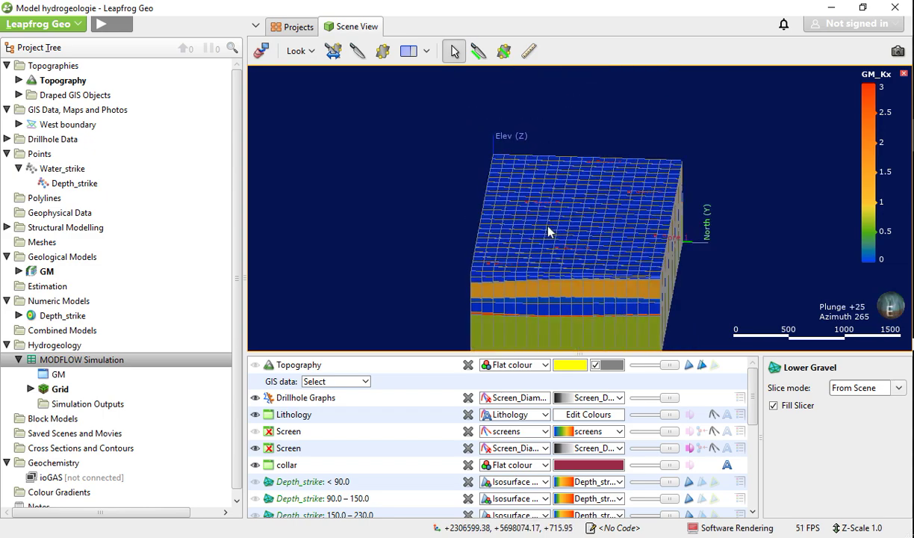
{"action": "left_click_drag", "start_coordinate": [631, 295], "coordinate": [537, 203]}
{"action": "left_click", "coordinate": [545, 276]}
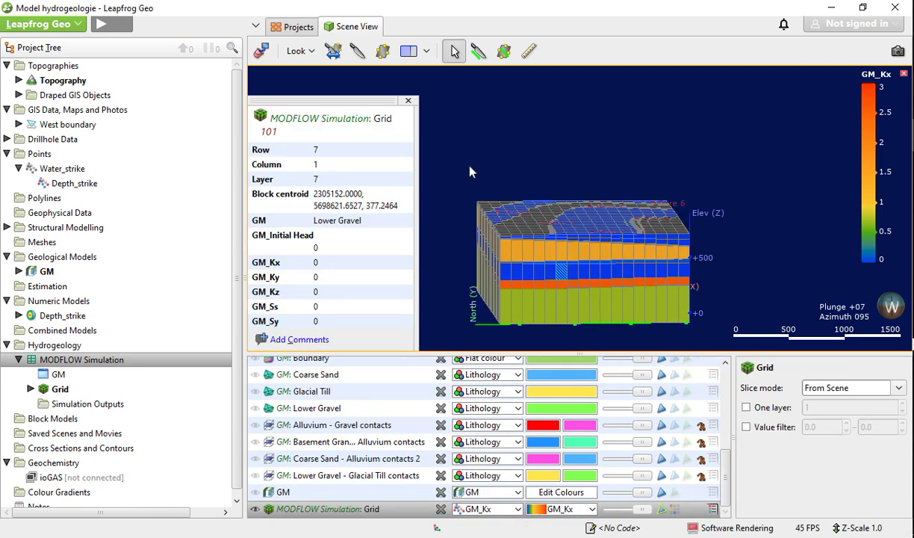
{"action": "left_click", "coordinate": [497, 125]}
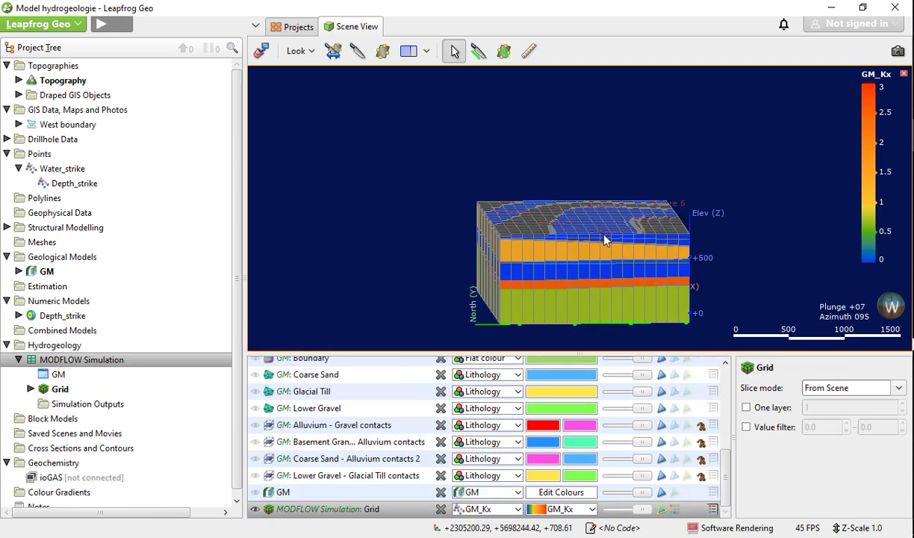
{"action": "left_click_drag", "start_coordinate": [604, 240], "coordinate": [551, 274]}
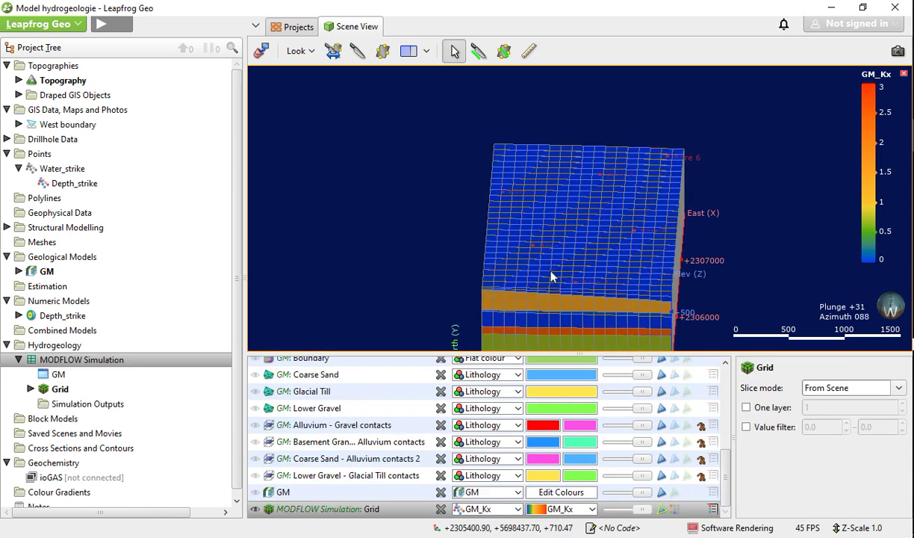
Step: Remove the GM contact surfaces, lithology volumes and boundary, plus all Depth_strike isosurfaces, from the scene
{"action": "left_click", "coordinate": [258, 475]}
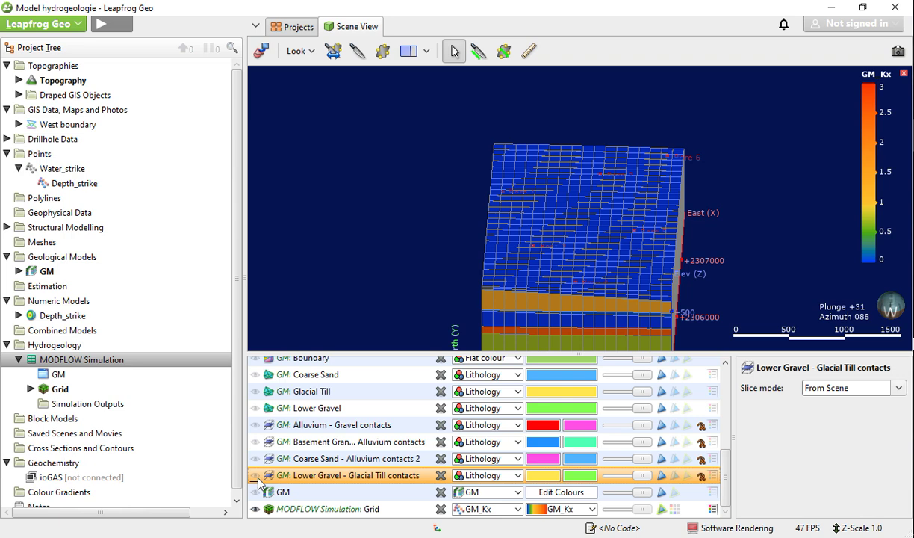
{"action": "left_click", "coordinate": [441, 476]}
{"action": "left_click", "coordinate": [442, 476]}
{"action": "left_click", "coordinate": [441, 476]}
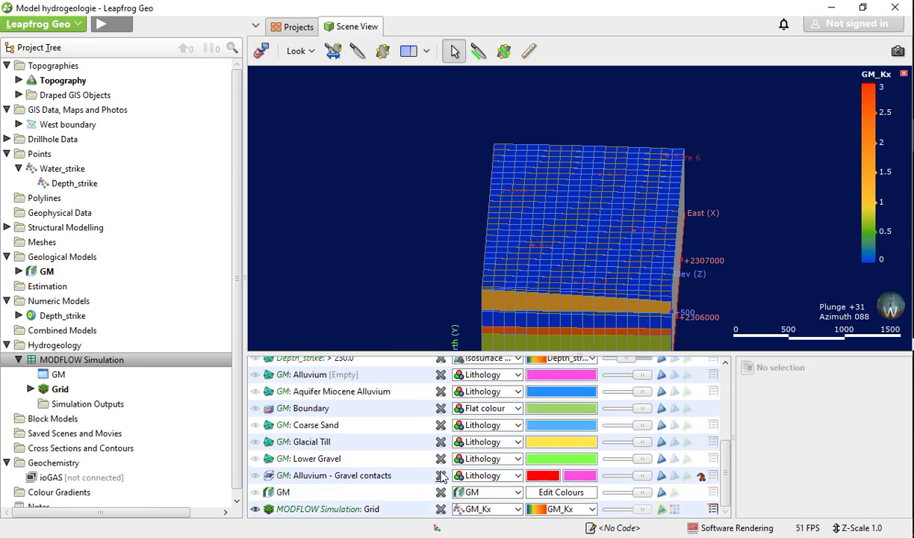
{"action": "left_click", "coordinate": [442, 476]}
{"action": "left_click", "coordinate": [442, 476]}
{"action": "left_click", "coordinate": [441, 476]}
{"action": "left_click", "coordinate": [441, 476]}
{"action": "left_click", "coordinate": [441, 476]}
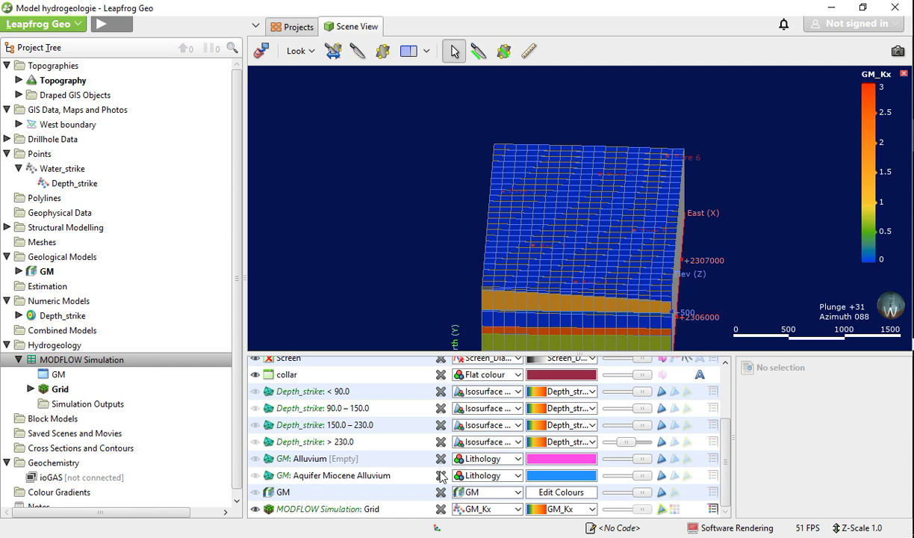
{"action": "left_click", "coordinate": [441, 475]}
{"action": "left_click", "coordinate": [442, 475]}
{"action": "left_click", "coordinate": [441, 476]}
{"action": "left_click", "coordinate": [441, 476]}
{"action": "left_click", "coordinate": [442, 476]}
{"action": "left_click", "coordinate": [442, 476]}
{"action": "left_click", "coordinate": [445, 467]}
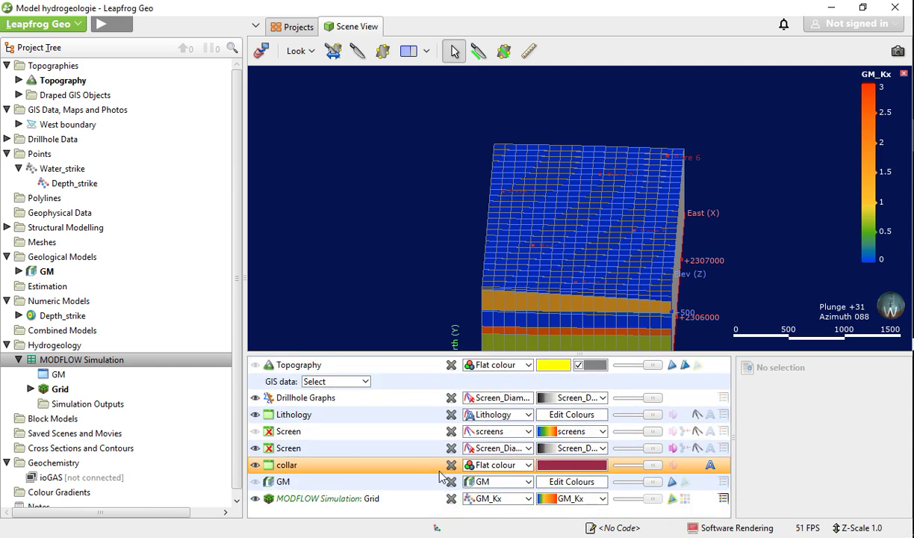
Step: Remove the collar, both Screen entries, Lithology, Drillhole Graphs and the MODFLOW Simulation grid from the scene
{"action": "left_click", "coordinate": [451, 464]}
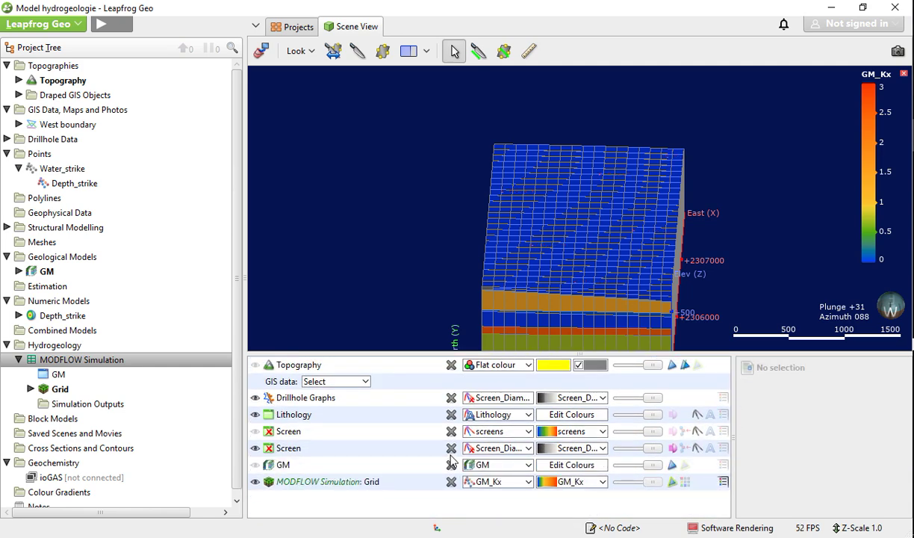
{"action": "left_click", "coordinate": [450, 448]}
{"action": "left_click", "coordinate": [452, 432]}
{"action": "left_click", "coordinate": [451, 414]}
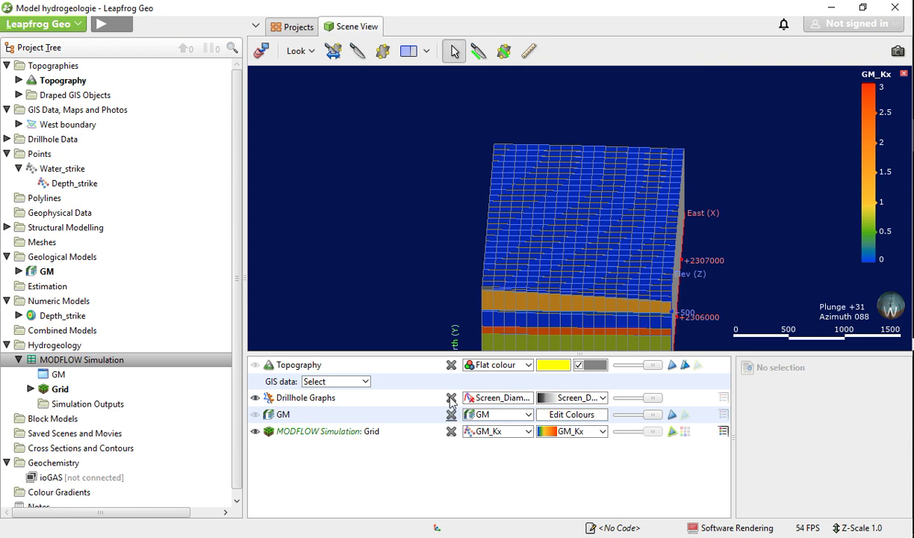
{"action": "left_click", "coordinate": [452, 397]}
{"action": "left_click", "coordinate": [451, 413]}
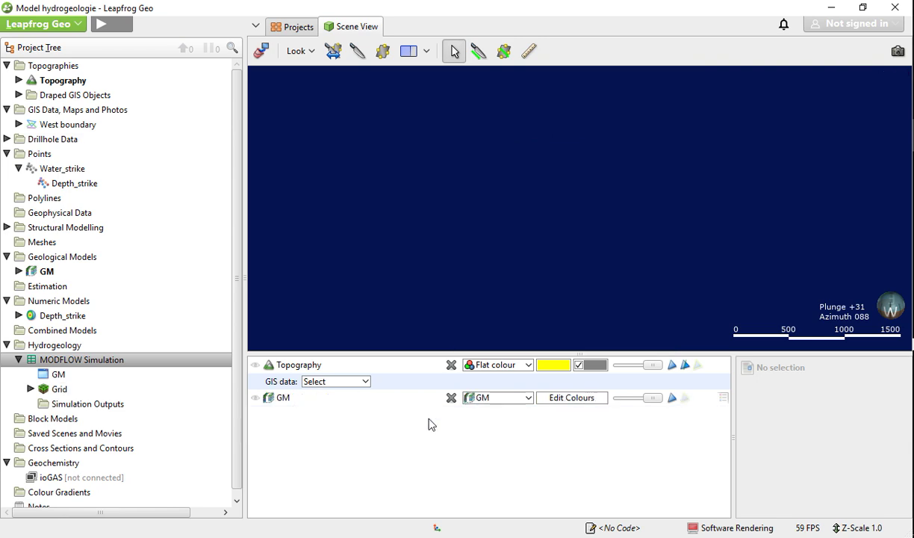
Step: Show the GM geological model in the scene and examine its layers from several sides
{"action": "left_click", "coordinate": [260, 401]}
{"action": "mouse_move", "coordinate": [633, 253]}
{"action": "left_mouse_down"}
{"action": "mouse_move", "coordinate": [527, 183]}
{"action": "mouse_move", "coordinate": [484, 202]}
{"action": "mouse_move", "coordinate": [650, 257]}
{"action": "left_mouse_up"}
{"action": "left_click_drag", "start_coordinate": [516, 256], "coordinate": [605, 270]}
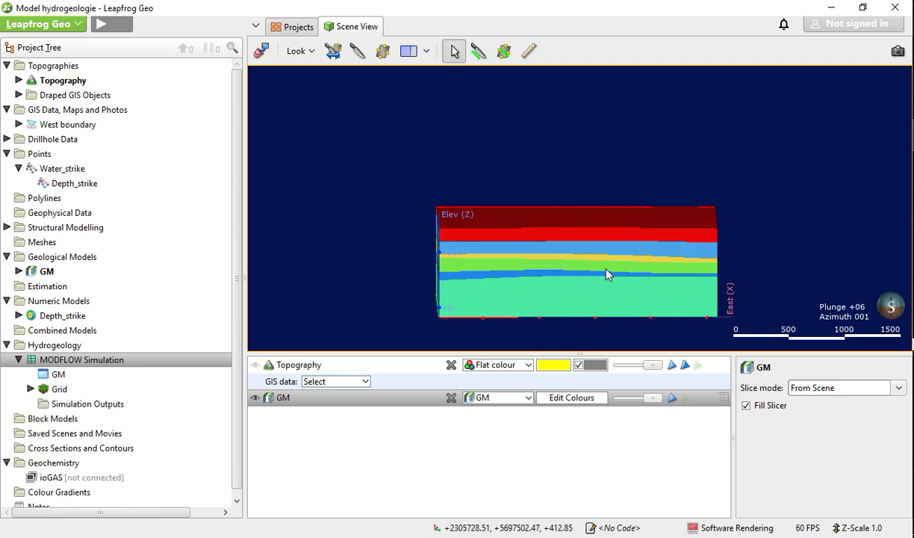
{"action": "scroll", "coordinate": [721, 273], "scroll_direction": "down", "scroll_amount": 4}
{"action": "left_click_drag", "start_coordinate": [669, 276], "coordinate": [600, 306]}
{"action": "scroll", "coordinate": [598, 252], "scroll_direction": "up", "scroll_amount": 3}
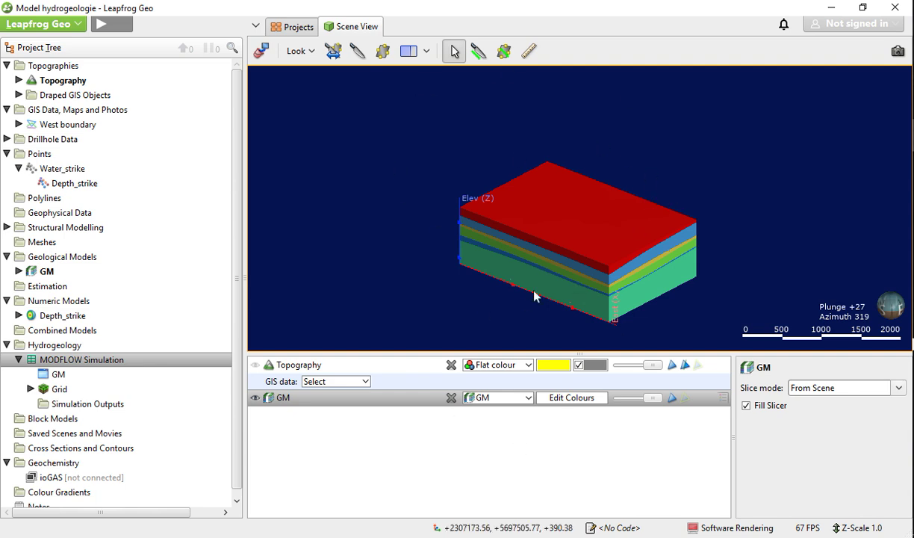
{"action": "left_click_drag", "start_coordinate": [627, 331], "coordinate": [590, 325]}
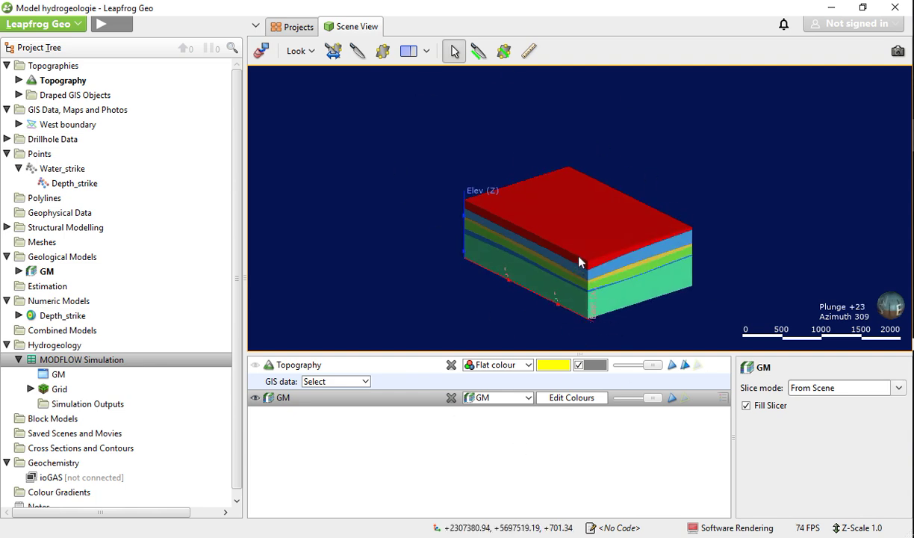
Step: Start a new 2D FEFLOW model in the Hydrogeology folder
{"action": "left_click_drag", "start_coordinate": [553, 244], "coordinate": [599, 306]}
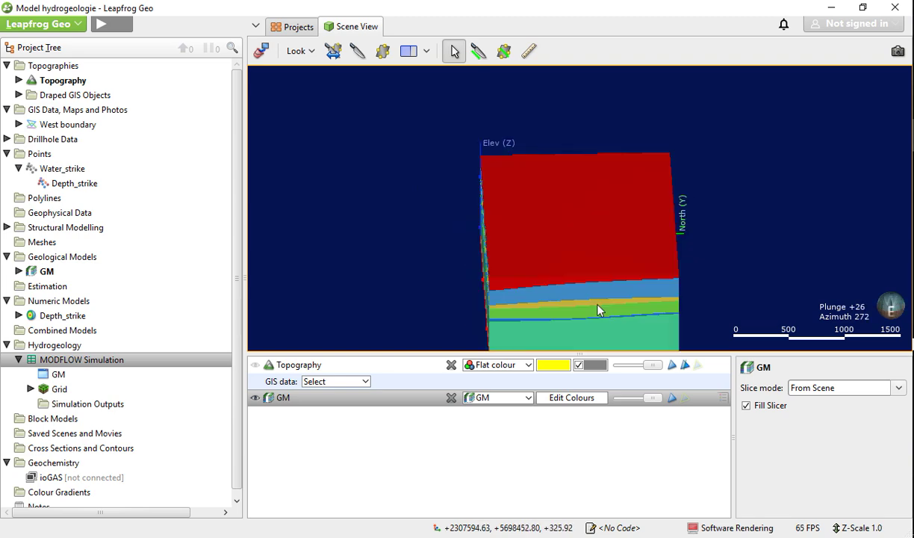
{"action": "scroll", "coordinate": [655, 303], "scroll_direction": "down", "scroll_amount": 2}
{"action": "left_click_drag", "start_coordinate": [655, 302], "coordinate": [486, 277]}
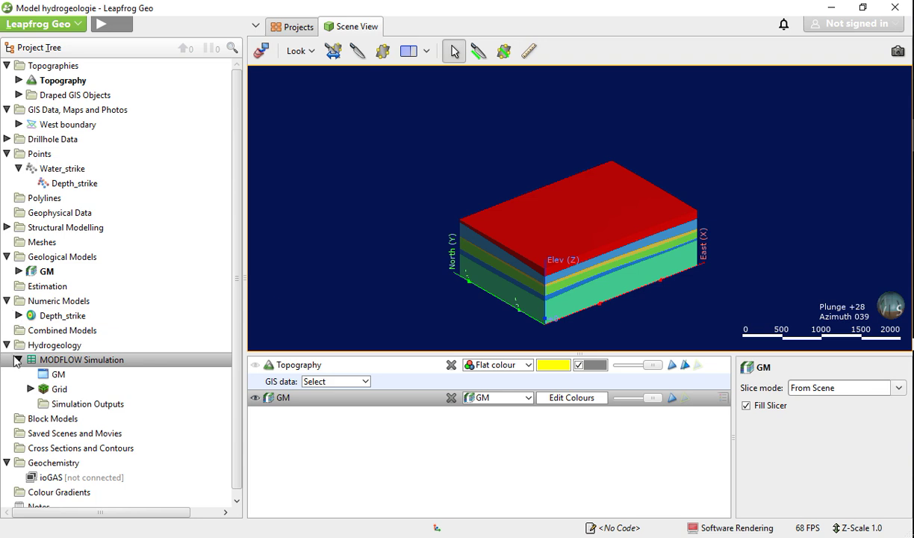
{"action": "left_click", "coordinate": [48, 344]}
{"action": "right_click", "coordinate": [48, 344]}
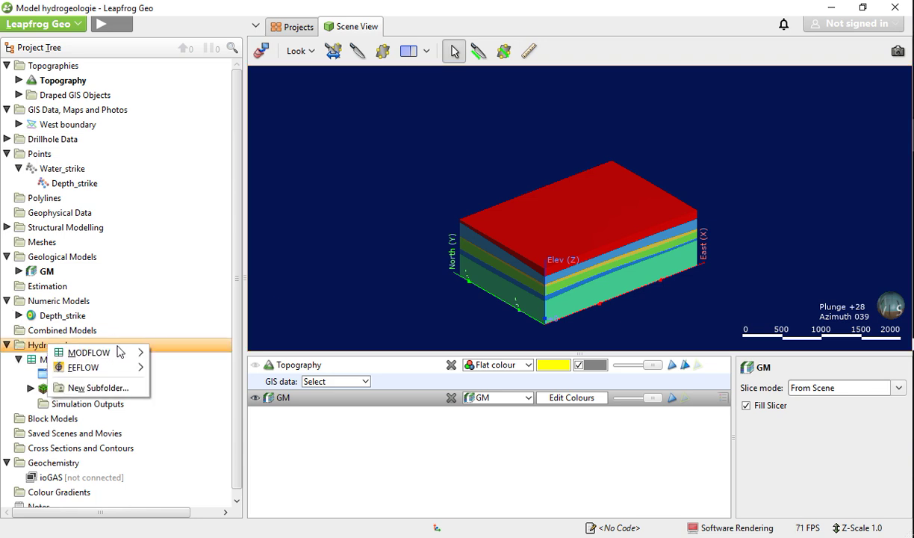
{"action": "mouse_move", "coordinate": [87, 368]}
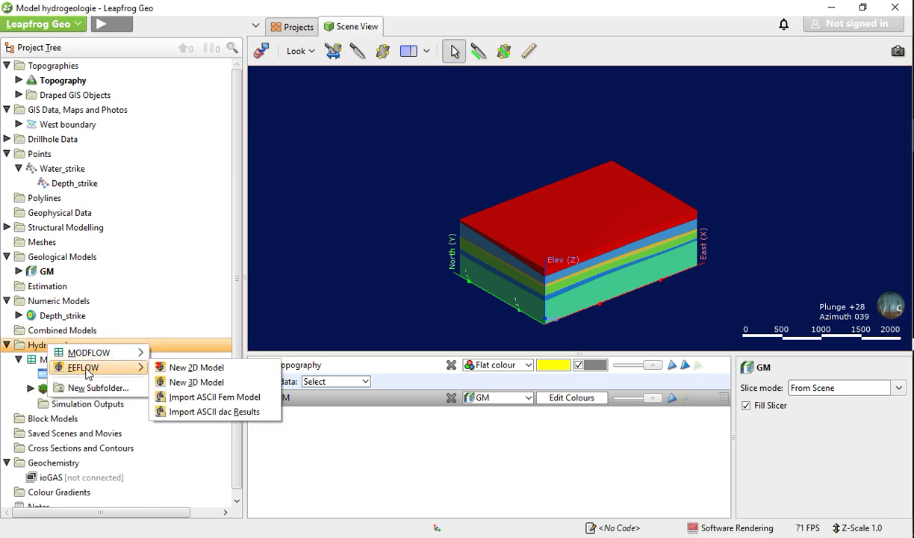
{"action": "left_click", "coordinate": [215, 370]}
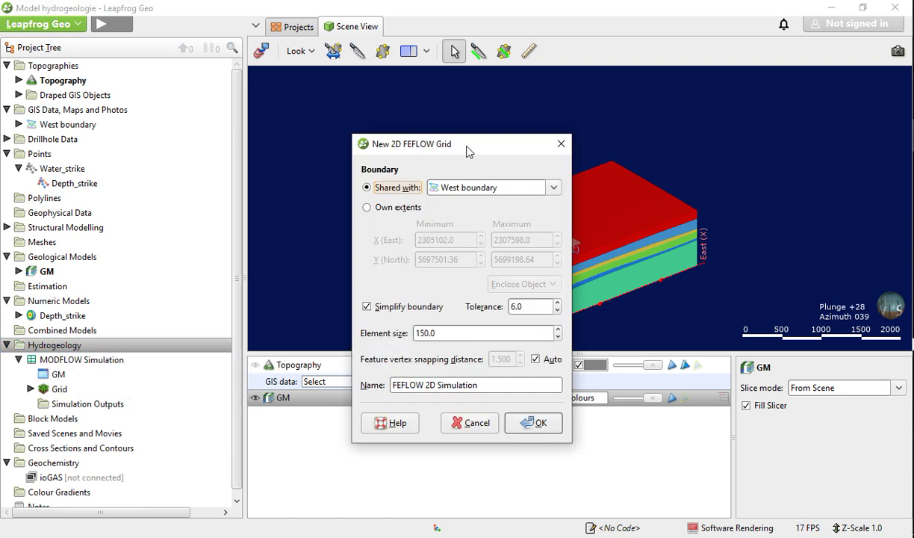
Step: Share the 2D FEFLOW grid's boundary with GM and examine its outline over the geological model
{"action": "left_click_drag", "start_coordinate": [469, 152], "coordinate": [277, 116]}
{"action": "left_click", "coordinate": [340, 155]}
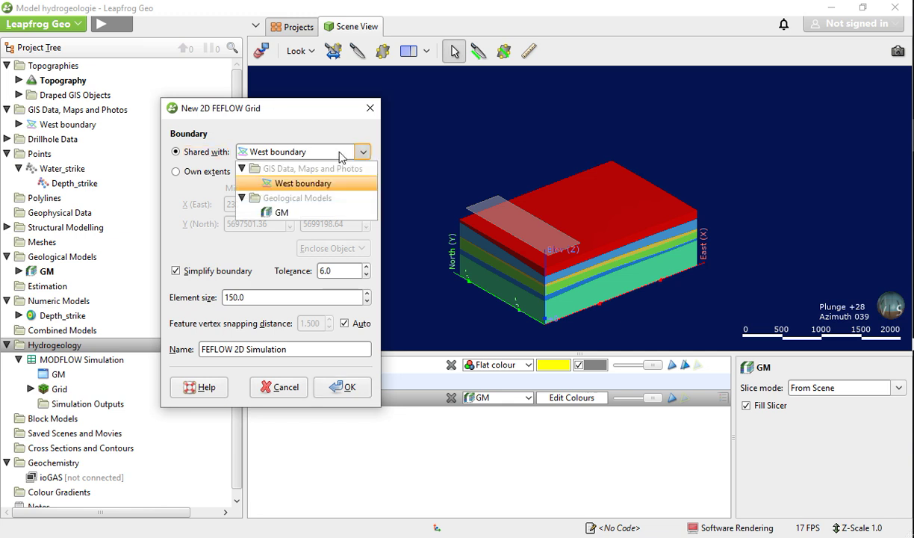
{"action": "left_click", "coordinate": [302, 213]}
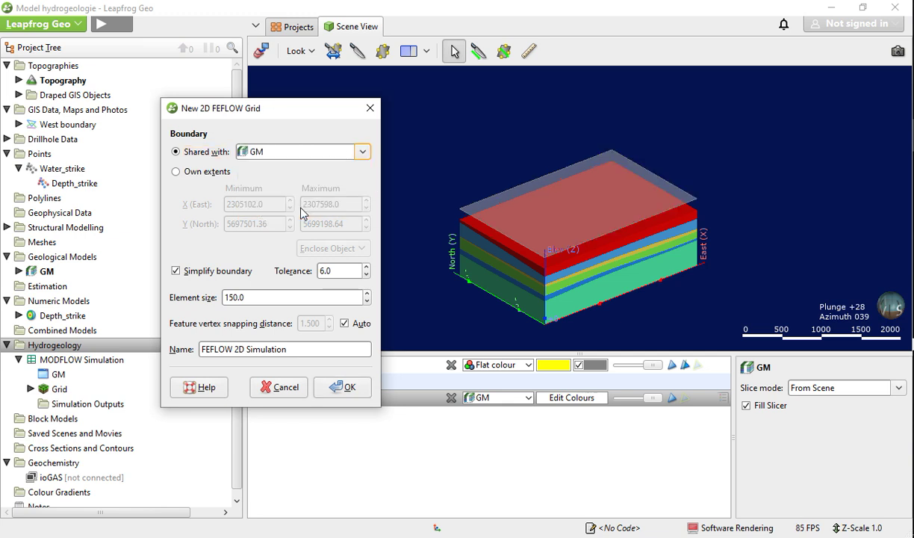
{"action": "left_click_drag", "start_coordinate": [490, 277], "coordinate": [661, 295]}
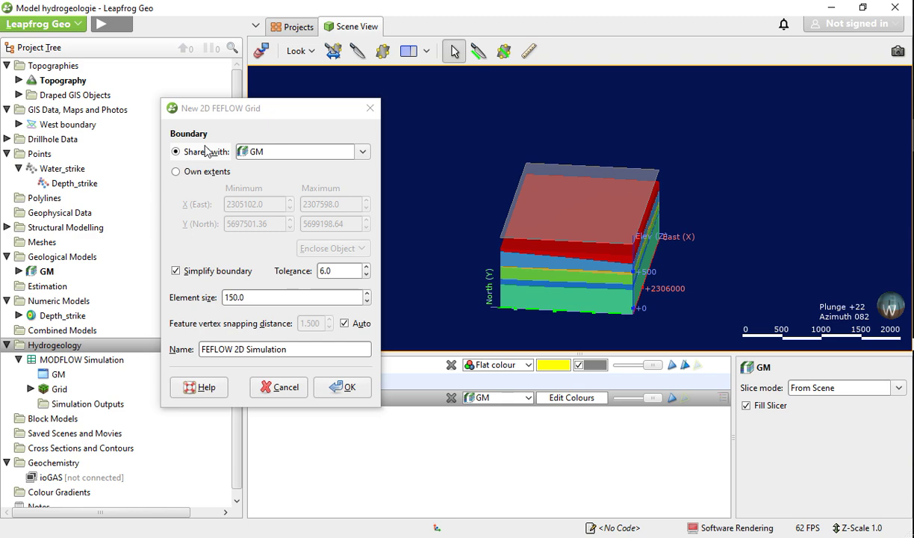
{"action": "mouse_move", "coordinate": [609, 279]}
{"action": "left_mouse_down"}
{"action": "mouse_move", "coordinate": [631, 295]}
{"action": "mouse_move", "coordinate": [635, 273]}
{"action": "mouse_move", "coordinate": [630, 290]}
{"action": "mouse_move", "coordinate": [606, 279]}
{"action": "left_mouse_up"}
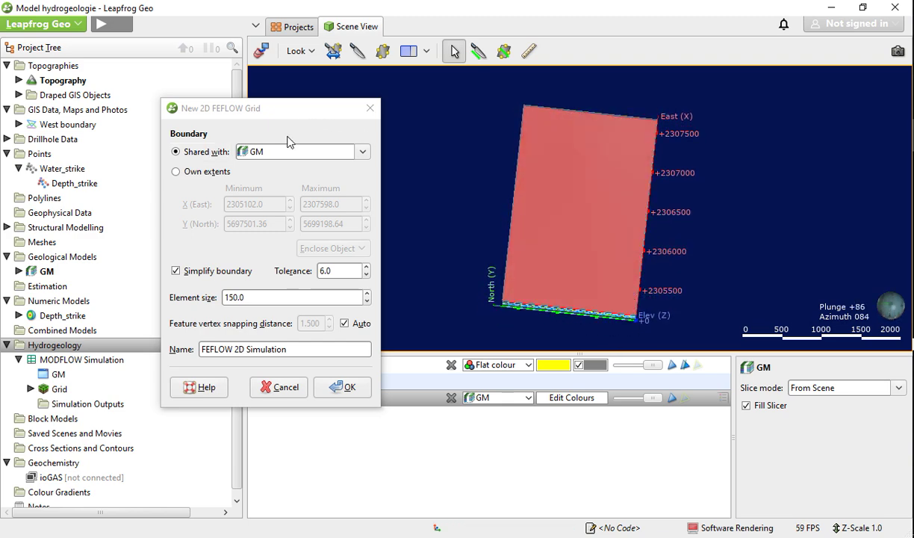
{"action": "left_click", "coordinate": [362, 152]}
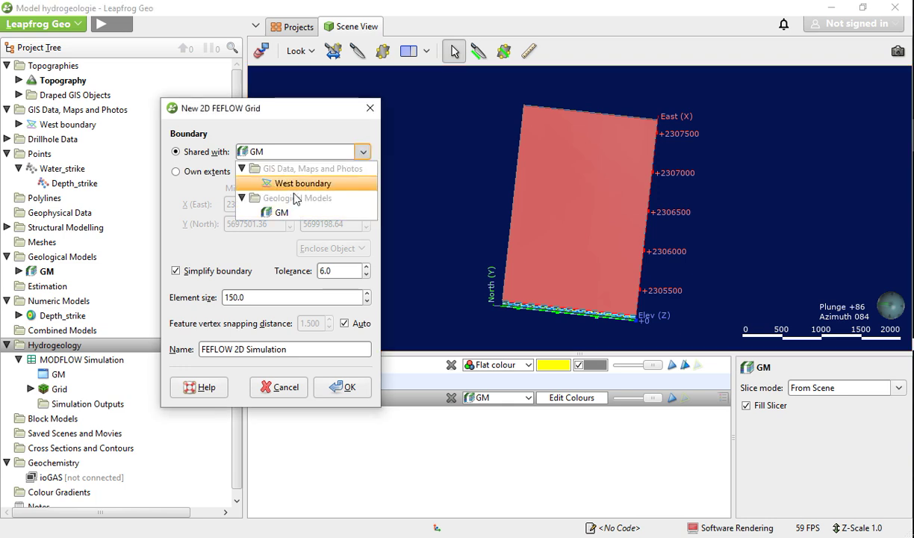
{"action": "left_click", "coordinate": [281, 213]}
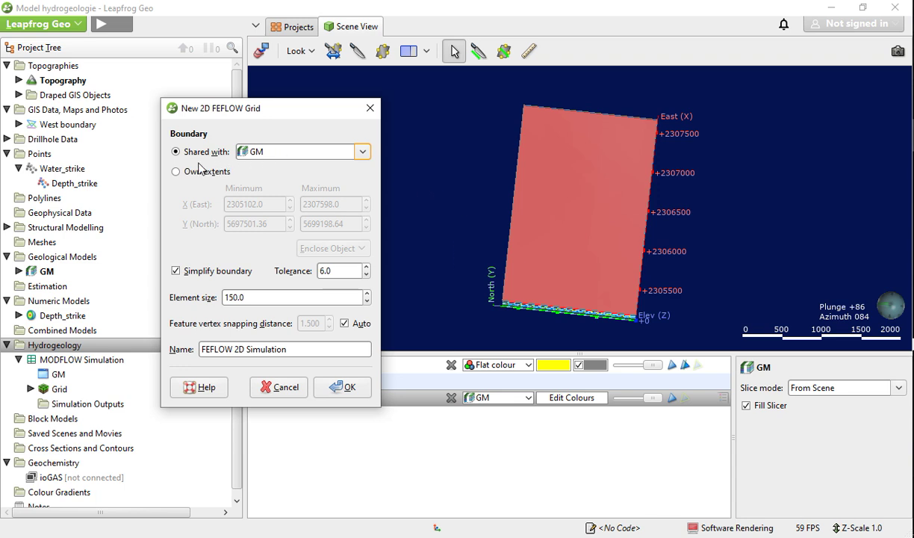
Step: Switch the grid boundary to its own extents and look through the objects it could enclose
{"action": "left_click", "coordinate": [179, 178]}
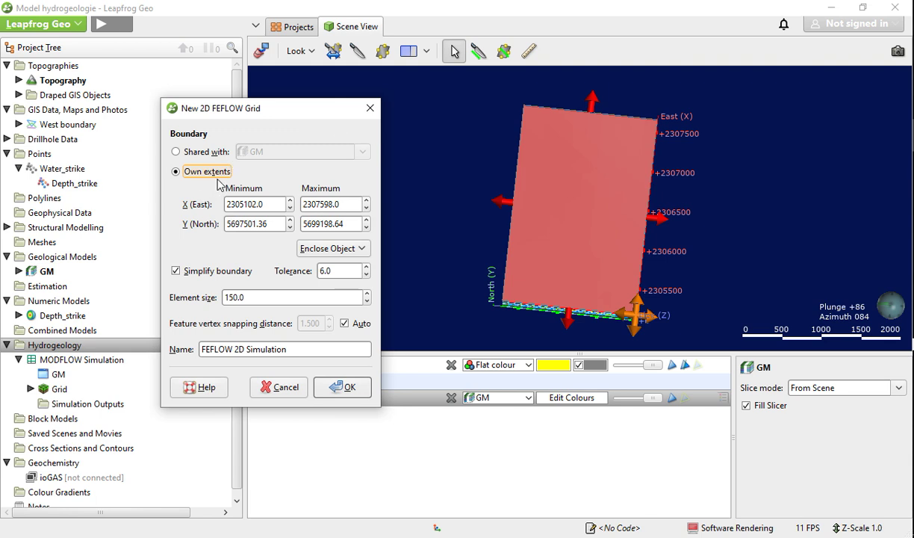
{"action": "left_click", "coordinate": [300, 249]}
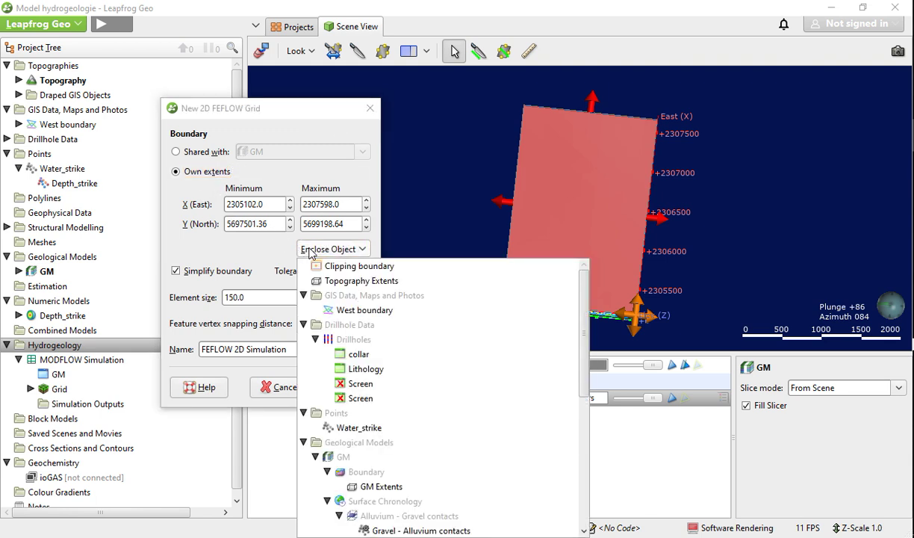
{"action": "left_click", "coordinate": [312, 252]}
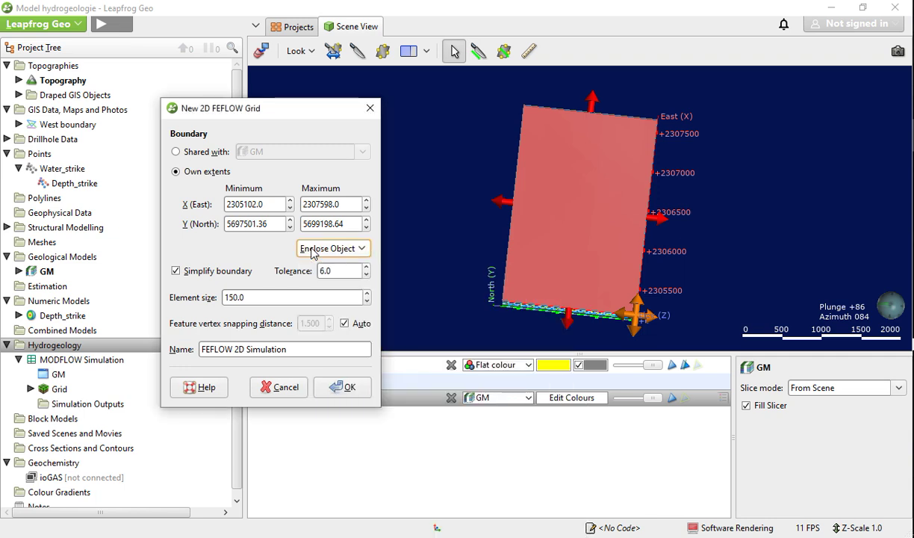
{"action": "left_click", "coordinate": [312, 252]}
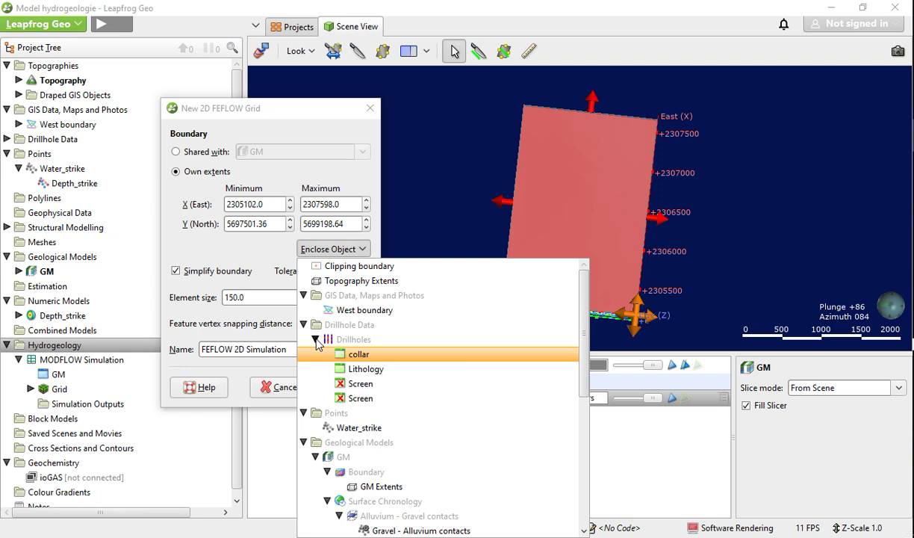
{"action": "left_click", "coordinate": [235, 250]}
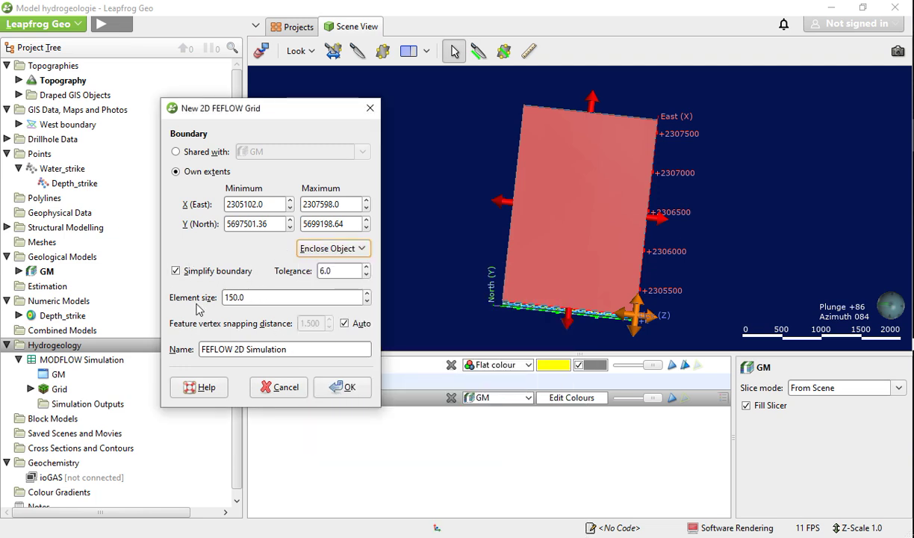
Step: Set the element size to 200 and the boundary simplification tolerance to 10, keep simplification enabled, and create the FEFLOW 2D Simulation
{"action": "left_click", "coordinate": [274, 298]}
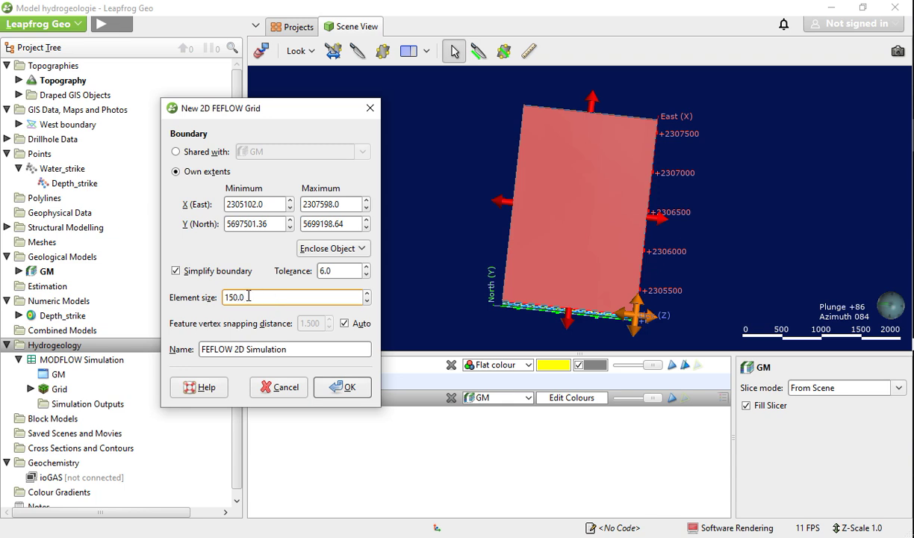
{"action": "left_click_drag", "start_coordinate": [248, 296], "coordinate": [228, 297]}
{"action": "key", "text": "BackSpace"}
{"action": "type", "text": "200"}
{"action": "left_click", "coordinate": [321, 270]}
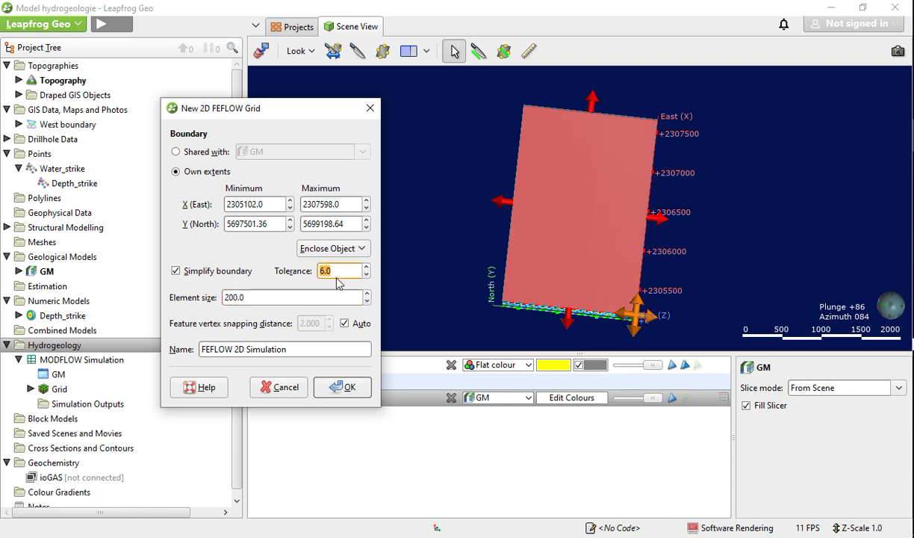
{"action": "type", "text": "10"}
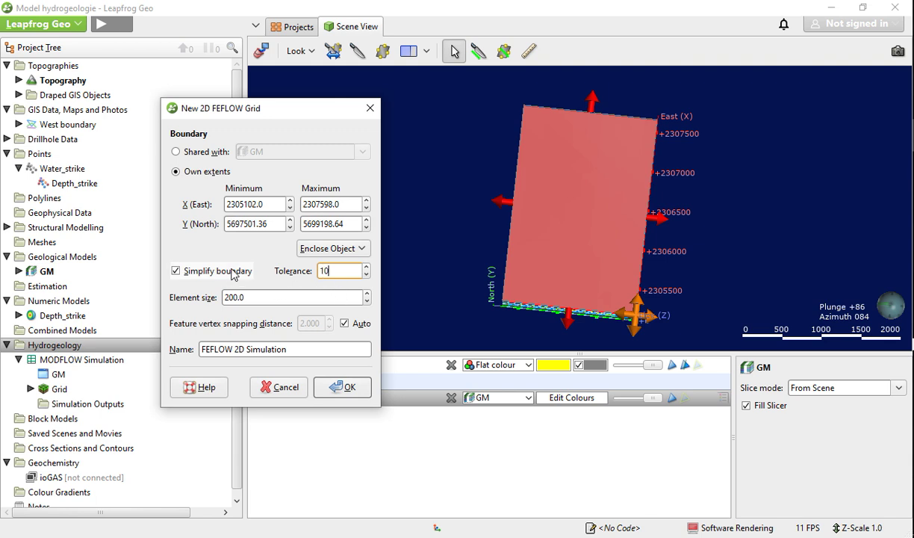
{"action": "left_click", "coordinate": [233, 273]}
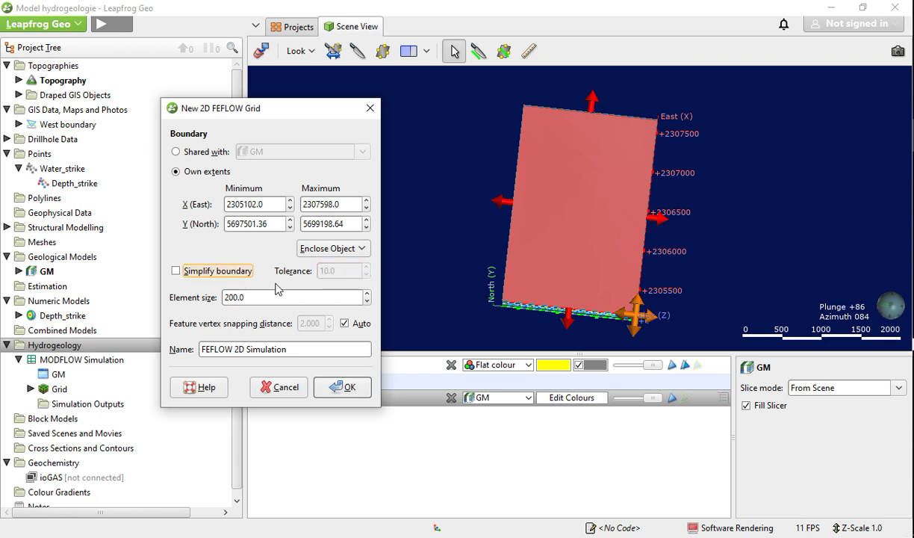
{"action": "left_click", "coordinate": [219, 274]}
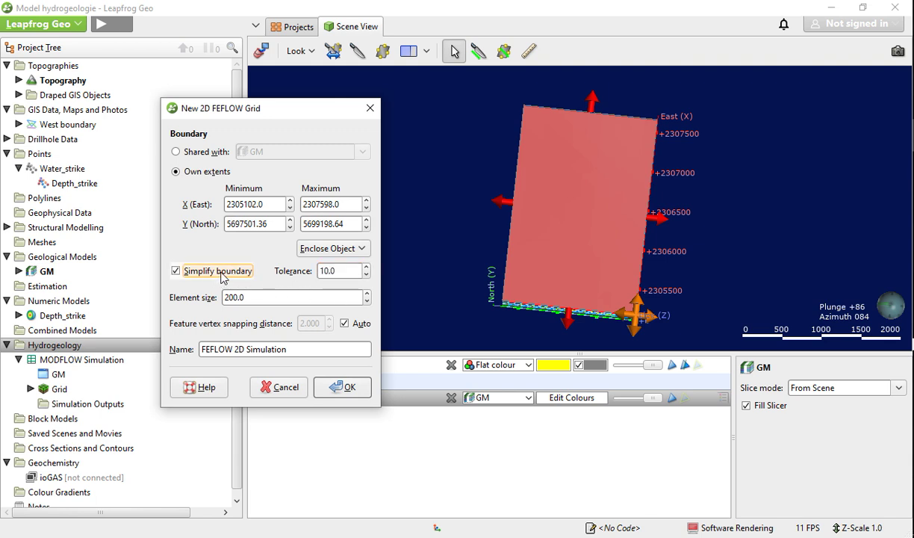
{"action": "left_click", "coordinate": [340, 386]}
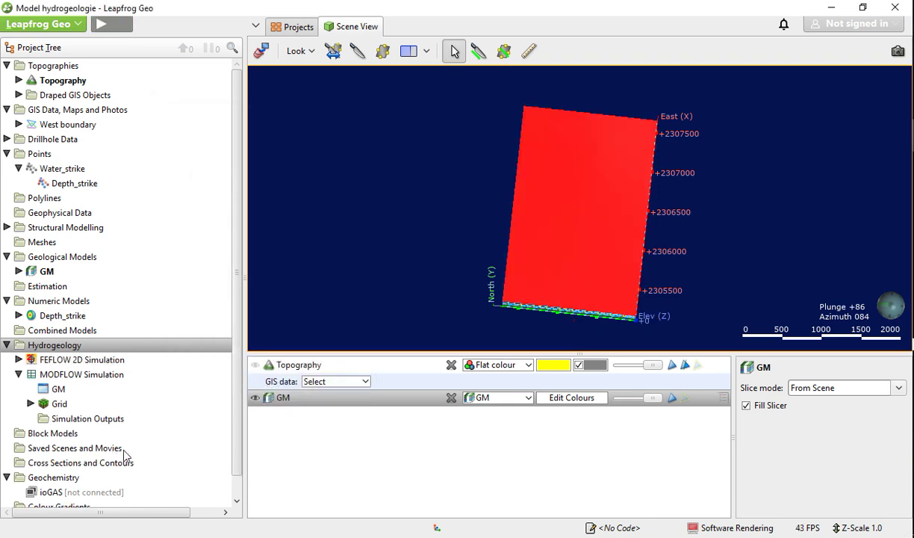
Step: Expand the FEFLOW 2D Simulation and add its Grid to the scene
{"action": "left_click", "coordinate": [19, 360]}
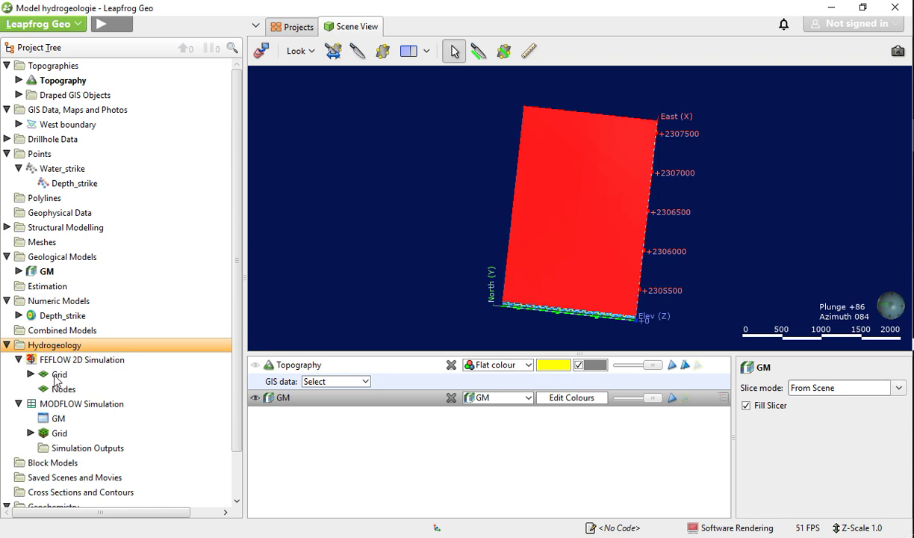
{"action": "left_click", "coordinate": [31, 374]}
{"action": "left_click", "coordinate": [30, 374]}
{"action": "left_click_drag", "start_coordinate": [590, 307], "coordinate": [433, 232]}
{"action": "left_click_drag", "start_coordinate": [59, 375], "coordinate": [487, 295]}
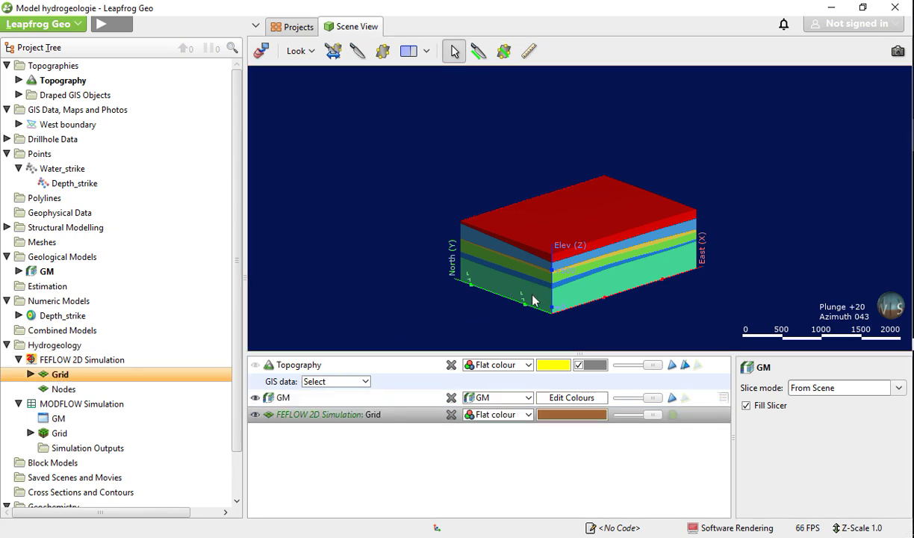
Step: Hide GM and remove Topography from the scene, then examine the FEFLOW grid from above and from the side
{"action": "left_click", "coordinate": [255, 397]}
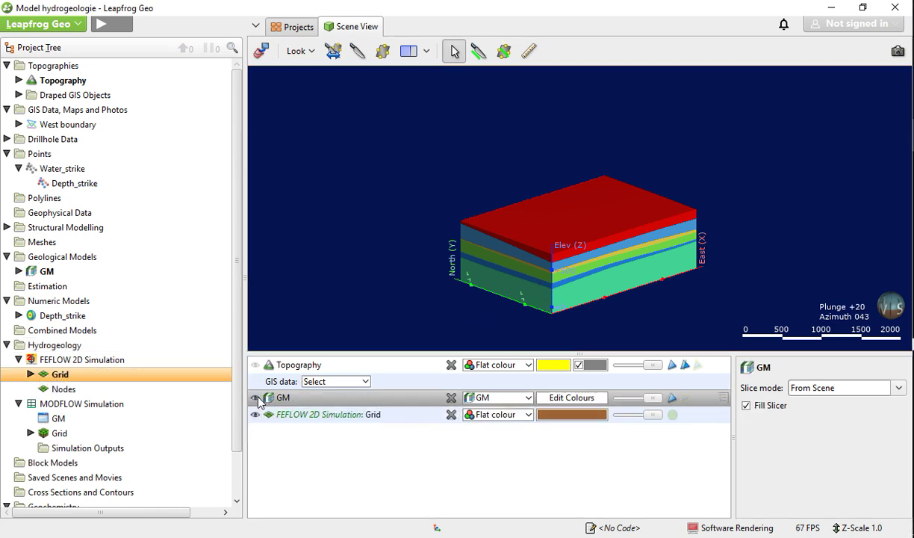
{"action": "left_click", "coordinate": [448, 367]}
{"action": "left_click_drag", "start_coordinate": [551, 302], "coordinate": [562, 354]}
{"action": "scroll", "coordinate": [580, 309], "scroll_direction": "up", "scroll_amount": 4}
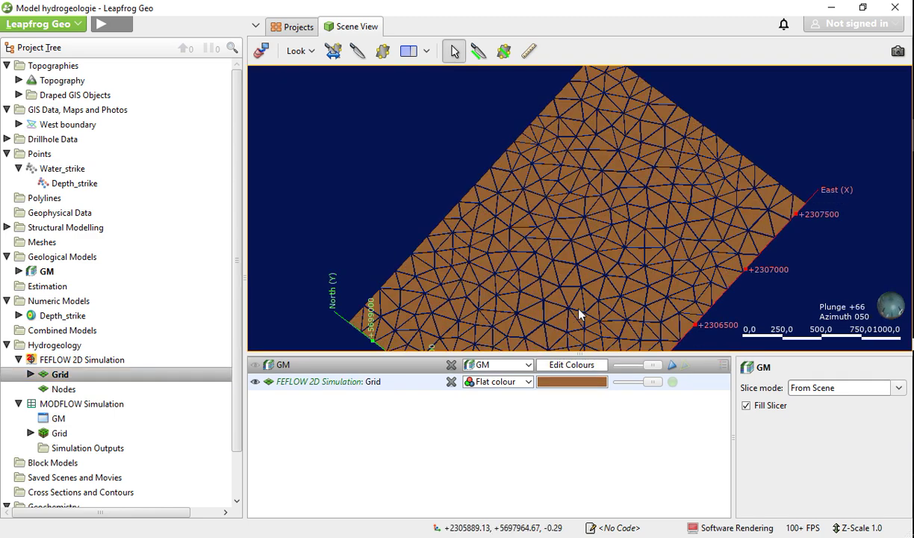
{"action": "left_click_drag", "start_coordinate": [580, 314], "coordinate": [461, 207]}
{"action": "scroll", "coordinate": [544, 293], "scroll_direction": "down", "scroll_amount": 3}
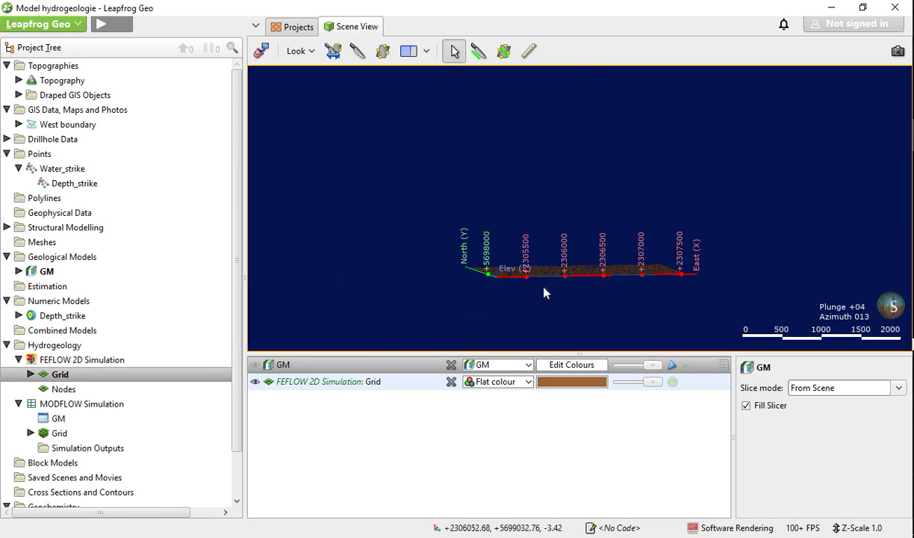
{"action": "left_click_drag", "start_coordinate": [544, 293], "coordinate": [557, 259]}
{"action": "scroll", "coordinate": [560, 287], "scroll_direction": "up", "scroll_amount": 3}
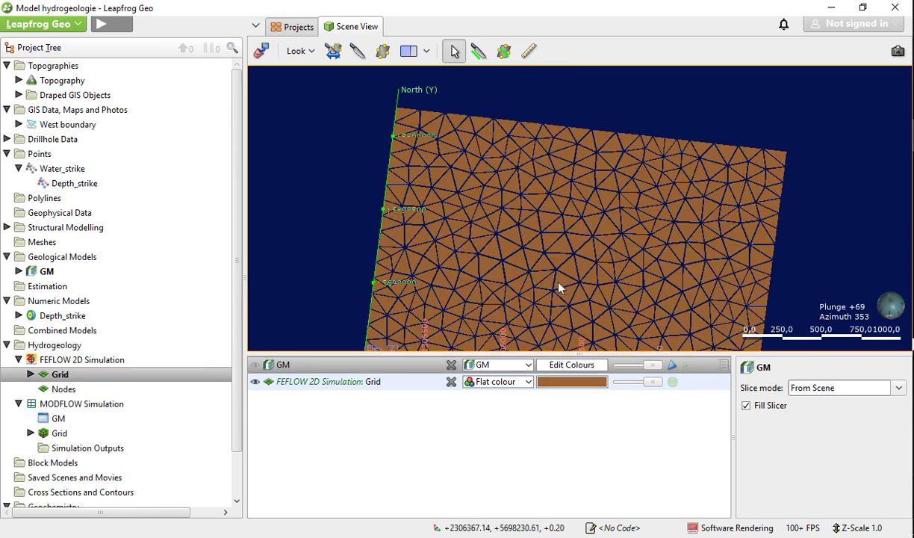
Step: Add the FEFLOW 2D Simulation's Nodes to the scene and inspect the properties of a grid block near the southern edge
{"action": "left_click_drag", "start_coordinate": [71, 388], "coordinate": [485, 288]}
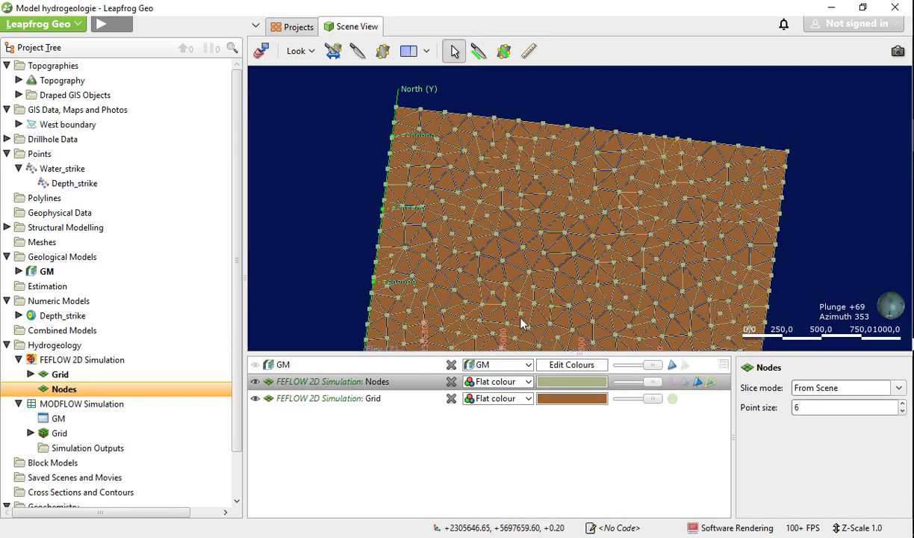
{"action": "left_click_drag", "start_coordinate": [524, 322], "coordinate": [708, 261]}
{"action": "left_click", "coordinate": [535, 297]}
{"action": "scroll", "coordinate": [724, 237], "scroll_direction": "up", "scroll_amount": 2}
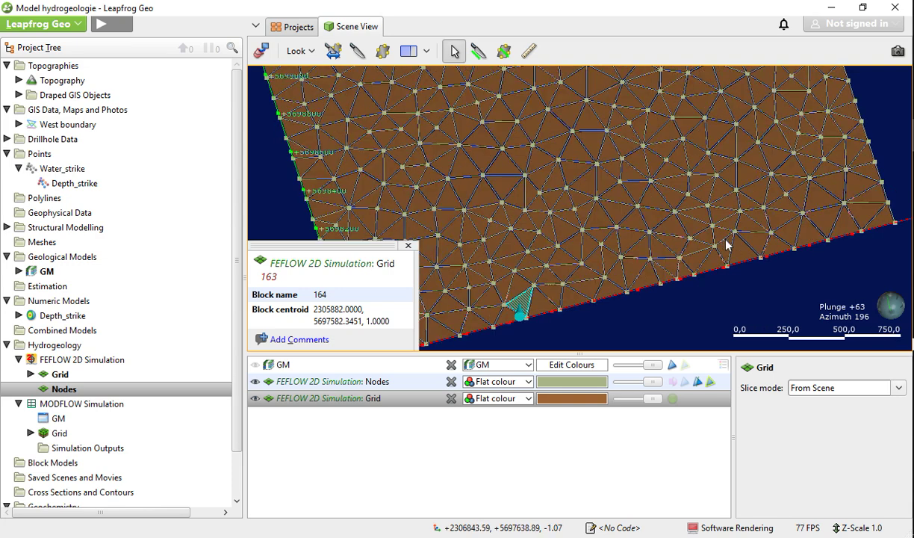
{"action": "left_click", "coordinate": [408, 246]}
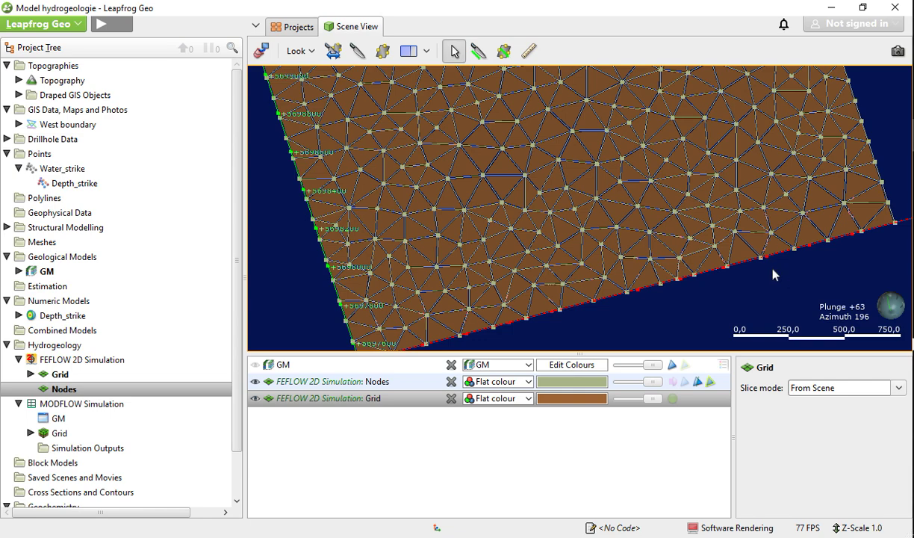
{"action": "left_click_drag", "start_coordinate": [849, 223], "coordinate": [817, 249]}
{"action": "scroll", "coordinate": [737, 176], "scroll_direction": "up", "scroll_amount": 2}
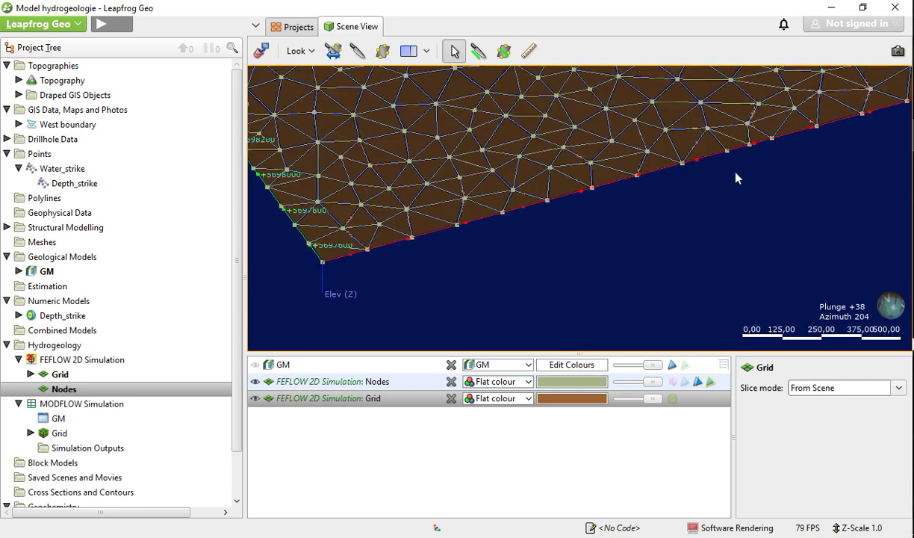
{"action": "scroll", "coordinate": [747, 179], "scroll_direction": "up", "scroll_amount": 2}
{"action": "left_click_drag", "start_coordinate": [758, 181], "coordinate": [748, 178]}
{"action": "scroll", "coordinate": [748, 187], "scroll_direction": "up", "scroll_amount": 10}
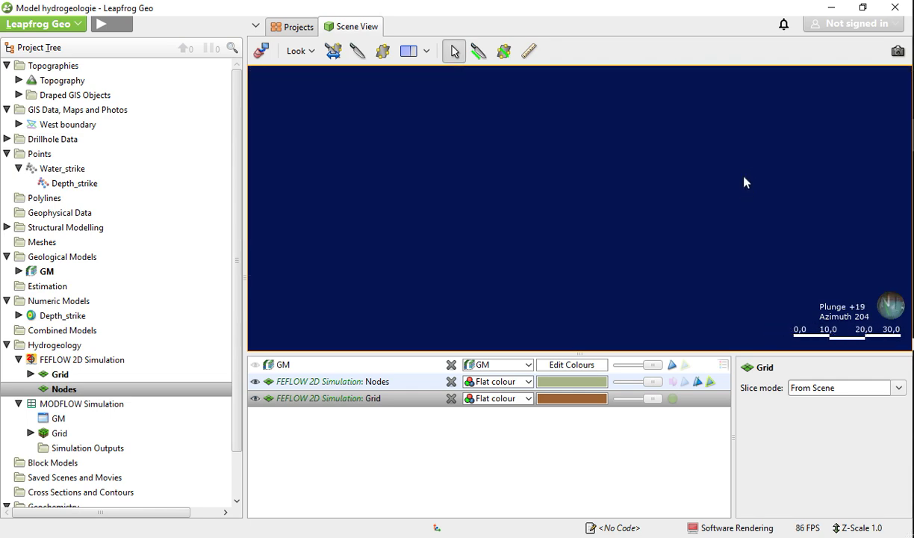
{"action": "scroll", "coordinate": [744, 182], "scroll_direction": "up", "scroll_amount": 15}
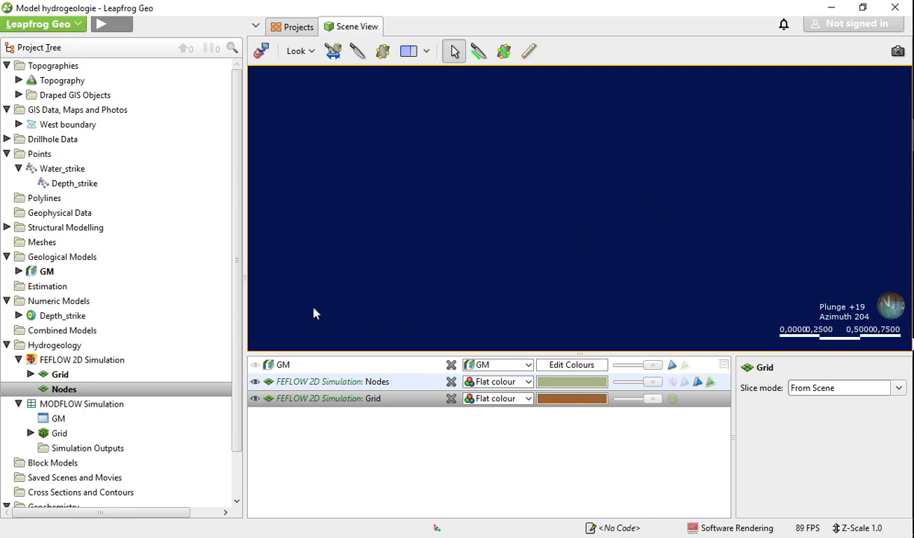
{"action": "scroll", "coordinate": [461, 223], "scroll_direction": "up", "scroll_amount": 2}
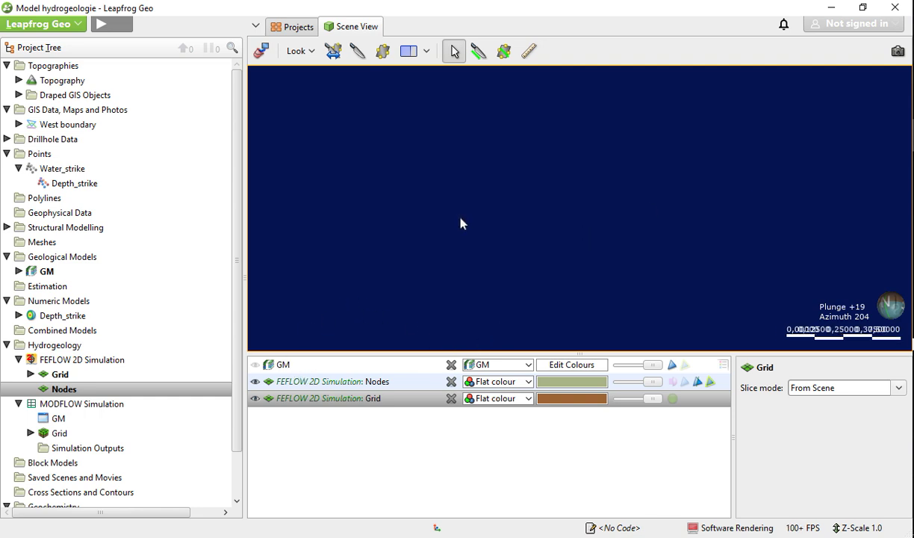
Step: Remove the FEFLOW Grid and Nodes from the scene, then add the Grid back and frame it from above
{"action": "scroll", "coordinate": [463, 223], "scroll_direction": "up", "scroll_amount": 5}
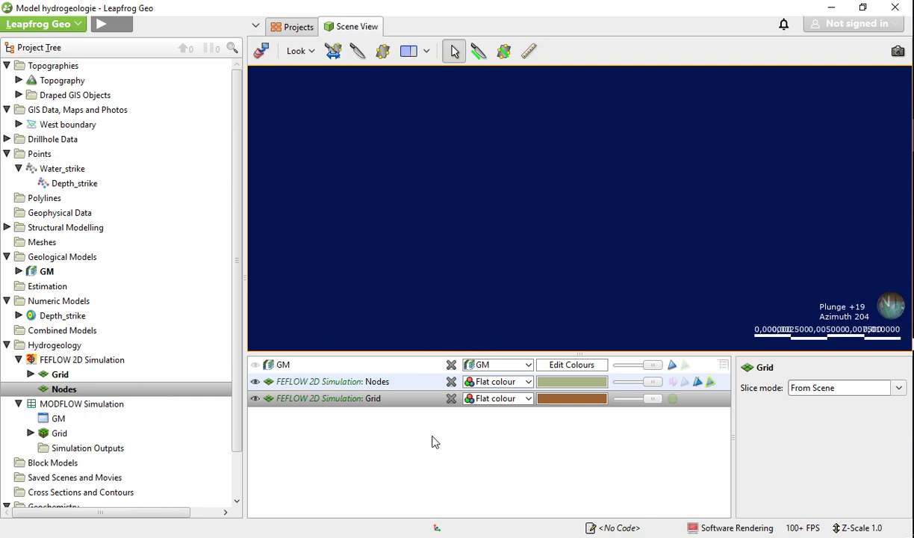
{"action": "left_click", "coordinate": [451, 398]}
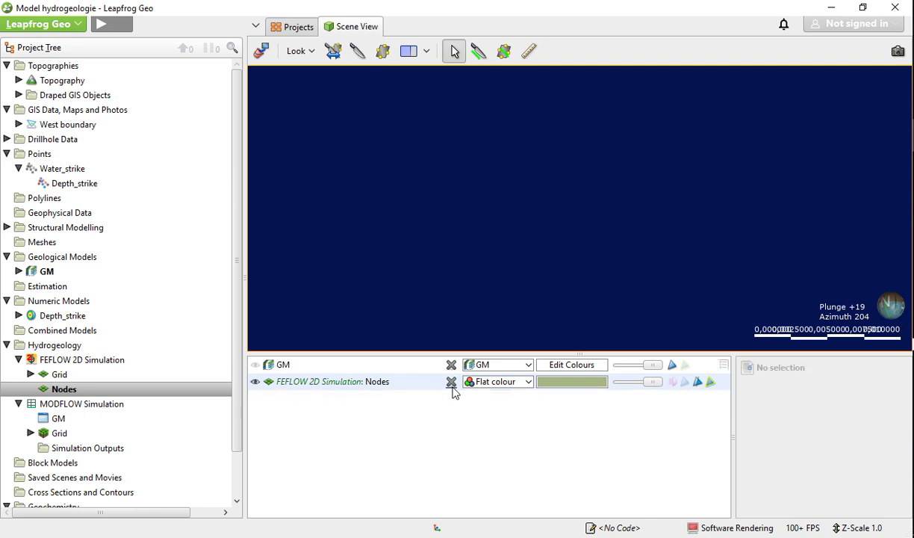
{"action": "left_click", "coordinate": [451, 382]}
{"action": "left_click", "coordinate": [135, 375]}
{"action": "left_click_drag", "start_coordinate": [135, 375], "coordinate": [484, 249]}
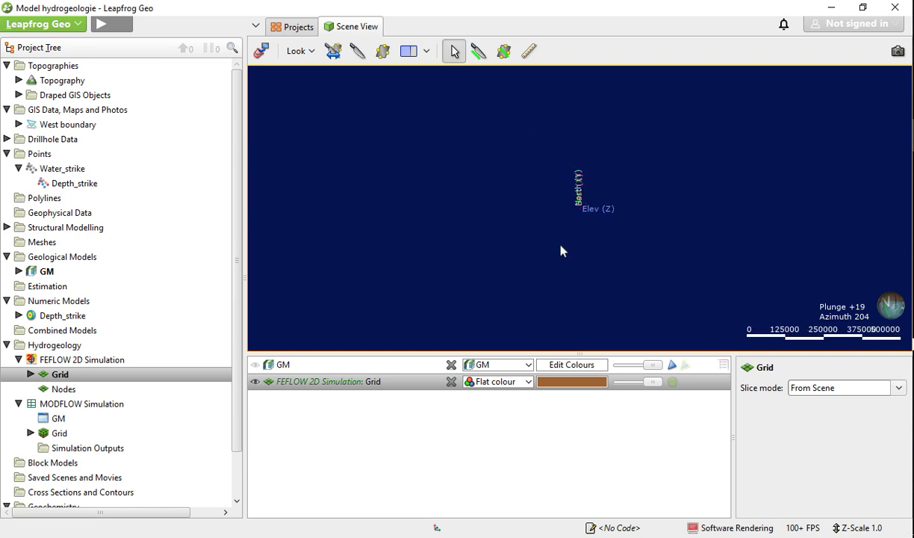
{"action": "scroll", "coordinate": [577, 178], "scroll_direction": "up", "scroll_amount": 15}
{"action": "left_click_drag", "start_coordinate": [575, 183], "coordinate": [484, 121]}
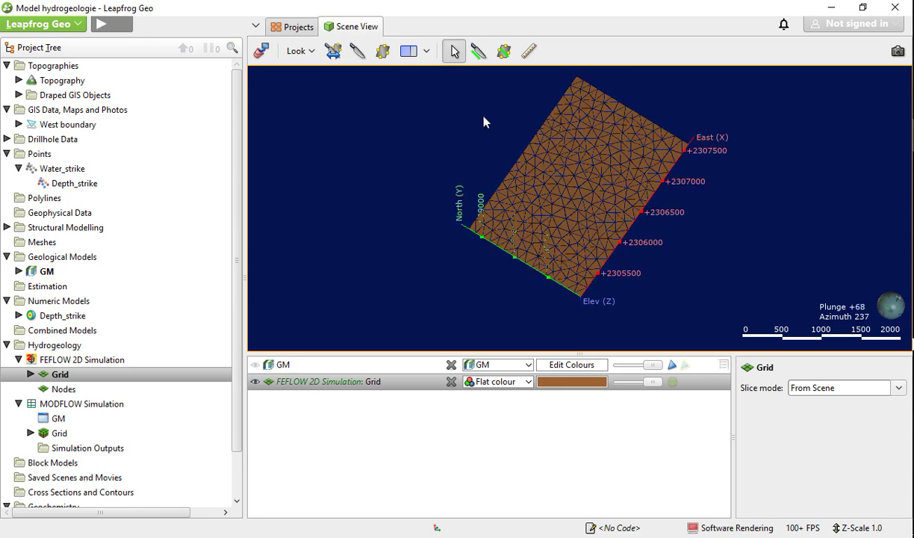
{"action": "scroll", "coordinate": [544, 135], "scroll_direction": "up", "scroll_amount": 1}
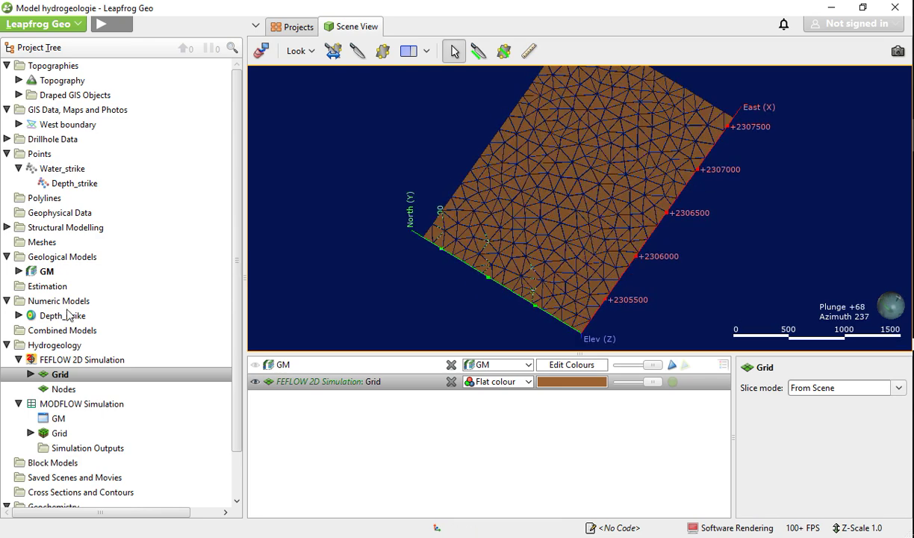
Step: Create a new FEFLOW point feature on the Grid from the drillhole collar table, with simplification enabled, tolerance 3.00 and the name collar
{"action": "right_click", "coordinate": [65, 374]}
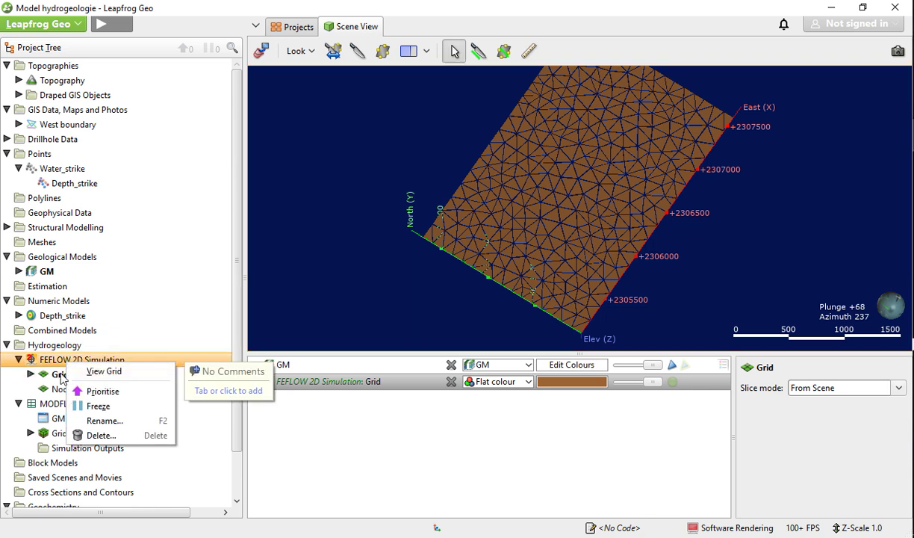
{"action": "left_click", "coordinate": [61, 374]}
{"action": "left_click", "coordinate": [62, 376]}
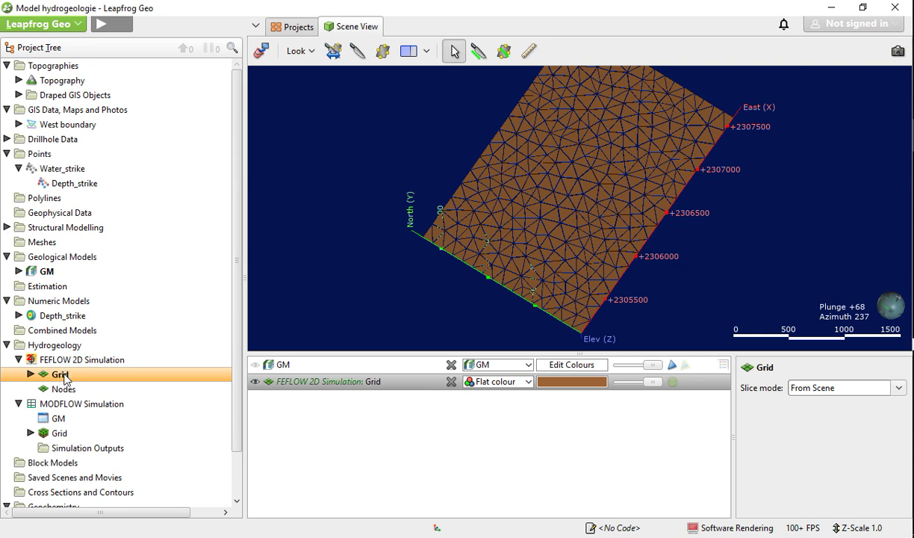
{"action": "right_click", "coordinate": [65, 375]}
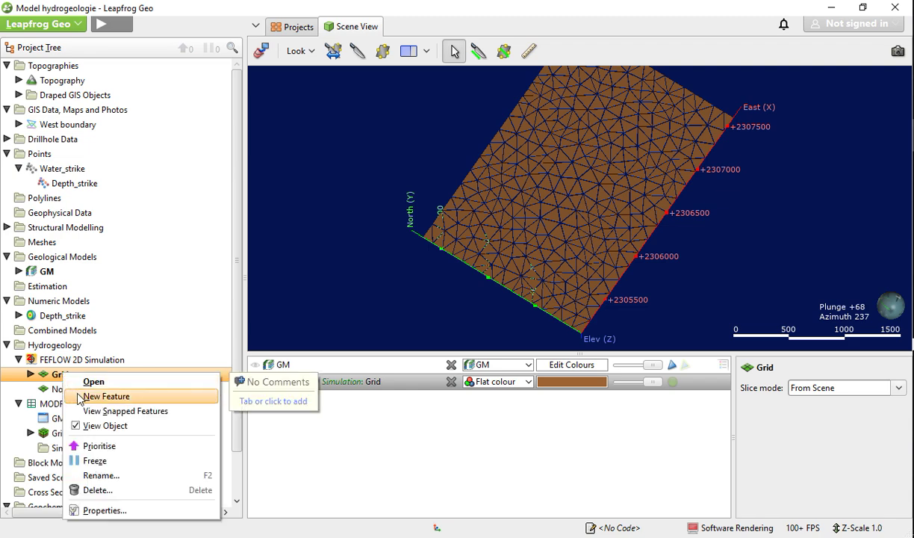
{"action": "left_click", "coordinate": [121, 396]}
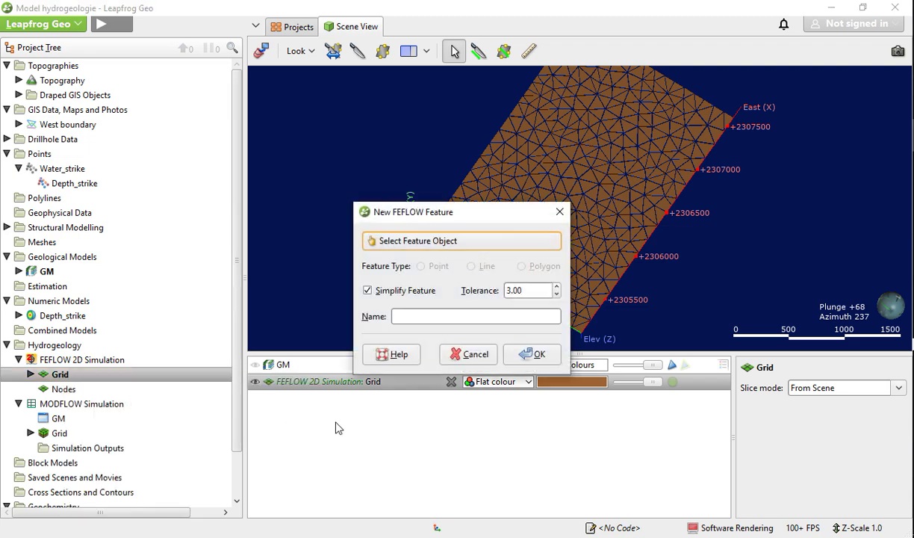
{"action": "left_click_drag", "start_coordinate": [474, 211], "coordinate": [430, 86]}
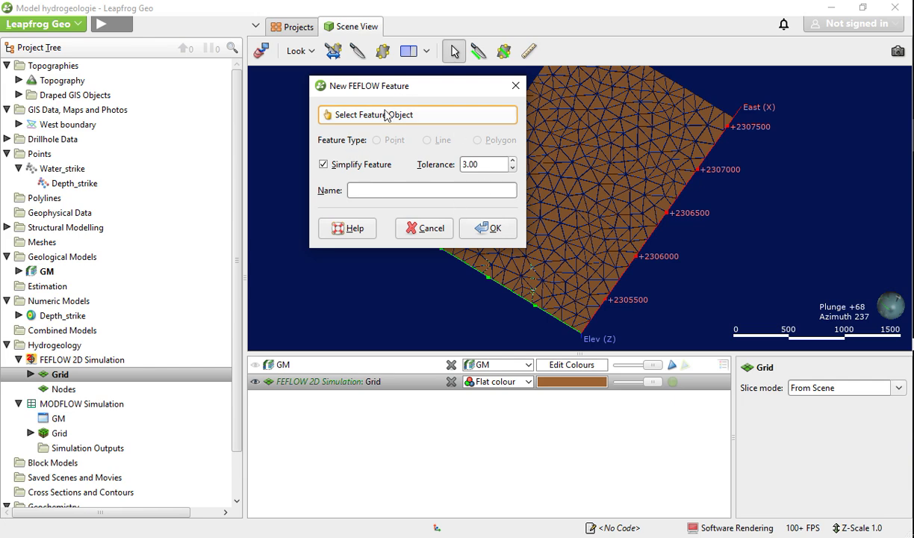
{"action": "left_click", "coordinate": [374, 115]}
{"action": "left_click", "coordinate": [344, 164]}
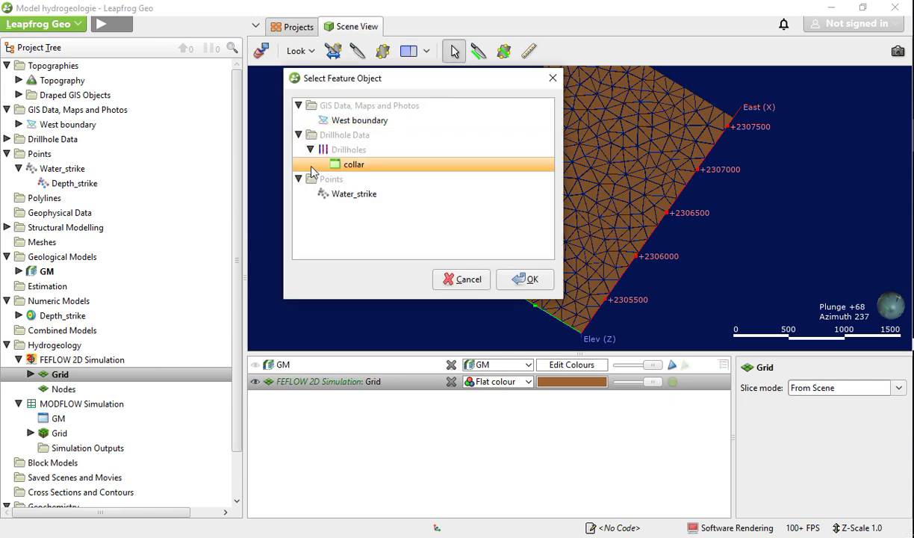
{"action": "left_click", "coordinate": [525, 279]}
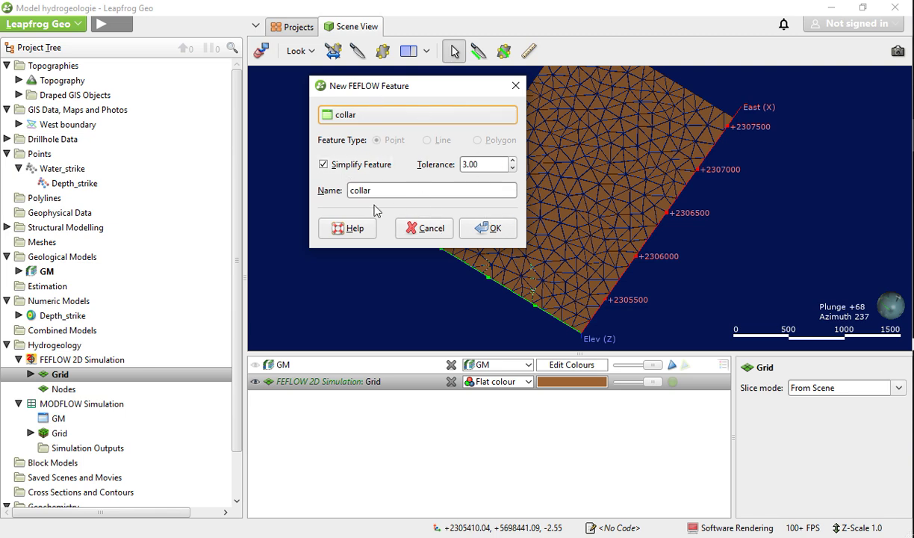
{"action": "left_click", "coordinate": [487, 229]}
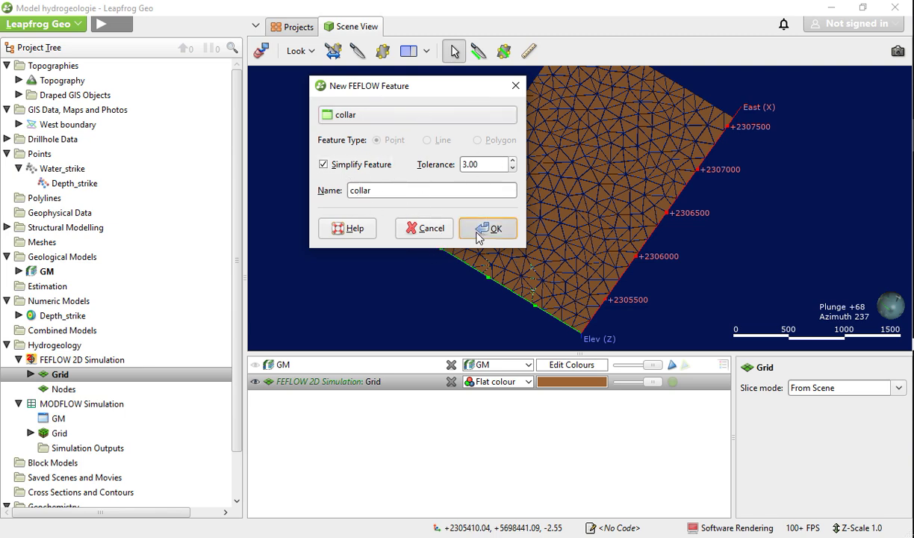
Step: Expand the FEFLOW Grid and its collar feature, and add the collar feature to the scene
{"action": "left_click", "coordinate": [31, 374]}
{"action": "left_click", "coordinate": [57, 403]}
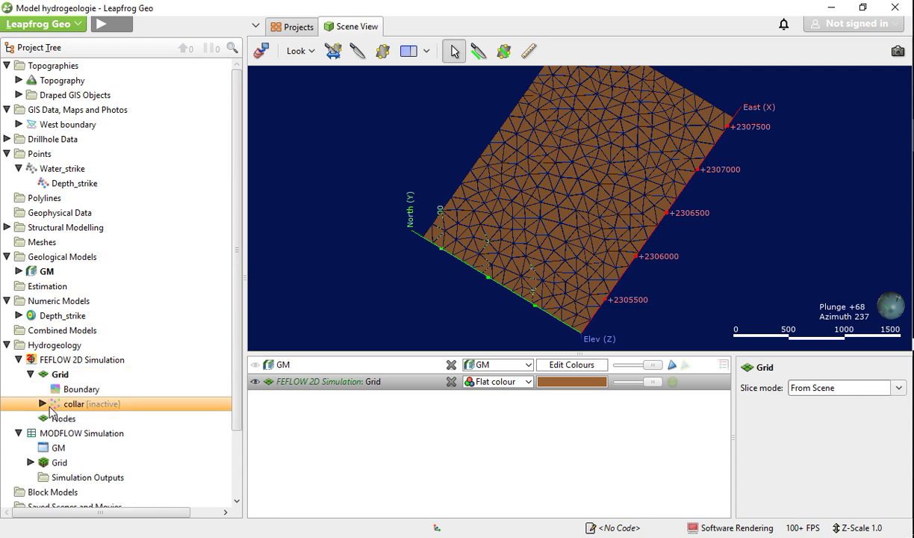
{"action": "left_click", "coordinate": [43, 403]}
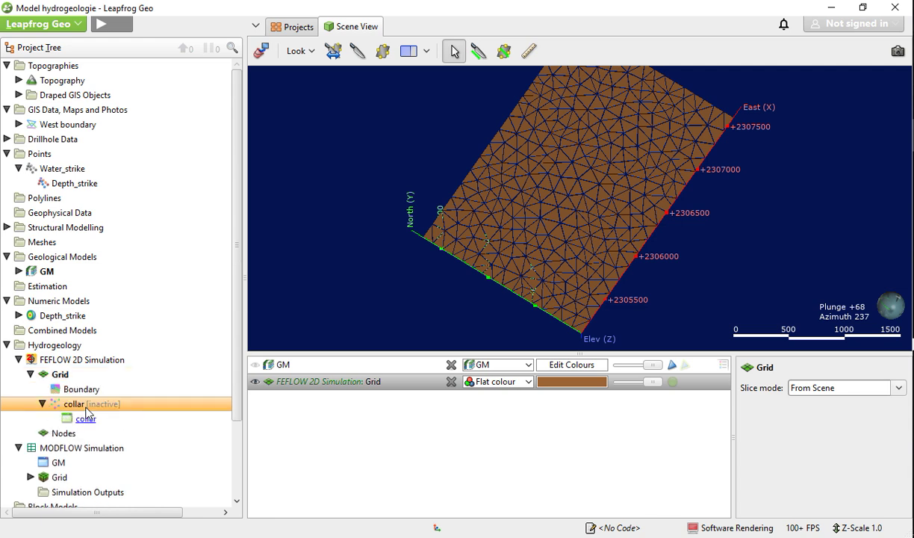
{"action": "left_click_drag", "start_coordinate": [88, 413], "coordinate": [449, 269]}
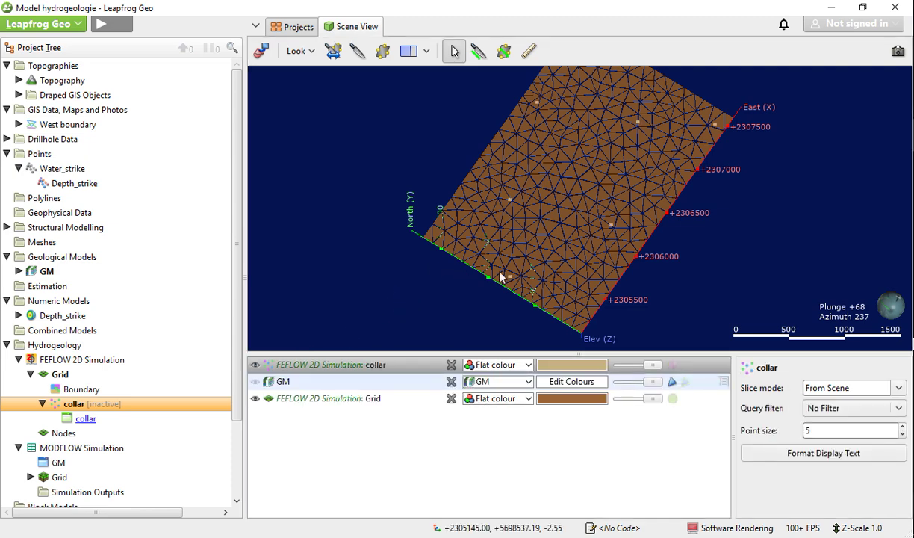
{"action": "scroll", "coordinate": [523, 195], "scroll_direction": "up", "scroll_amount": 3}
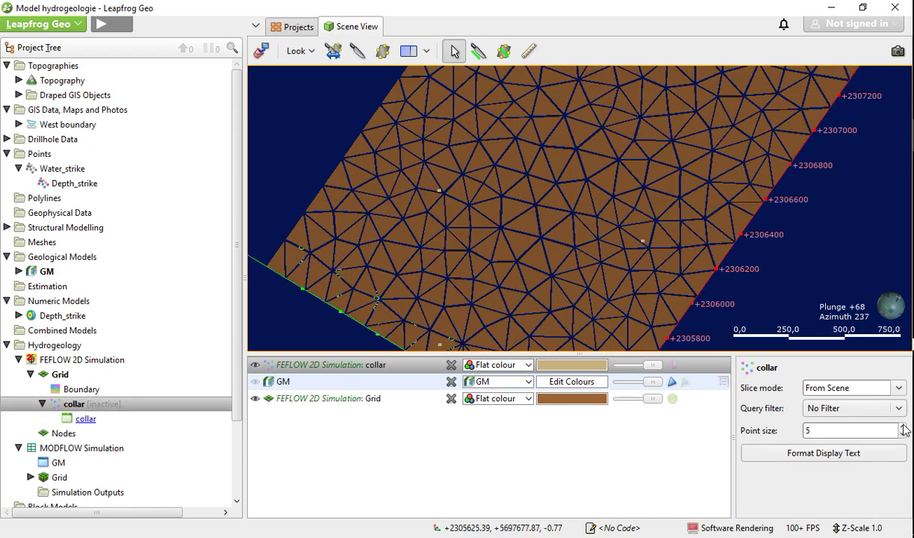
{"action": "left_click", "coordinate": [899, 387]}
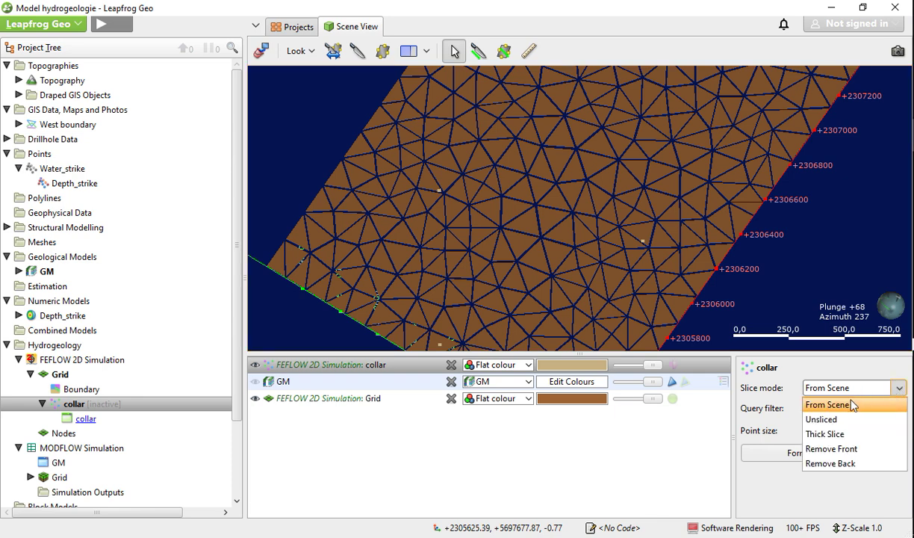
{"action": "left_click", "coordinate": [781, 400]}
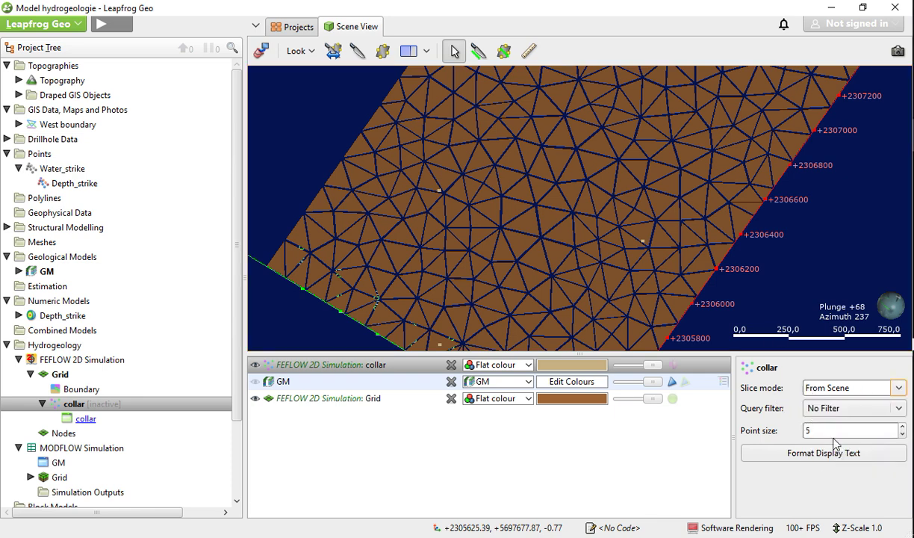
{"action": "left_click", "coordinate": [821, 447]}
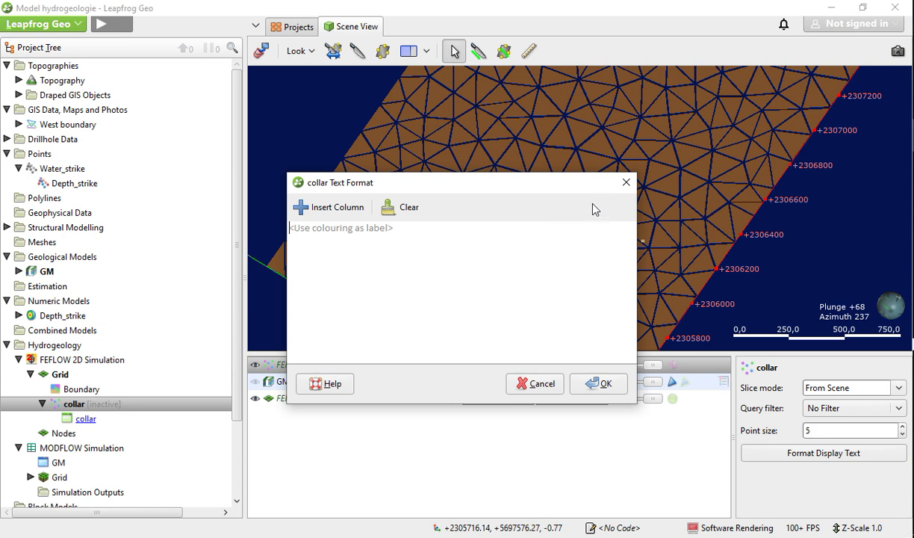
{"action": "left_click", "coordinate": [328, 212]}
{"action": "left_click", "coordinate": [626, 196]}
{"action": "left_click", "coordinate": [626, 186]}
{"action": "scroll", "coordinate": [418, 209], "scroll_direction": "up", "scroll_amount": 5}
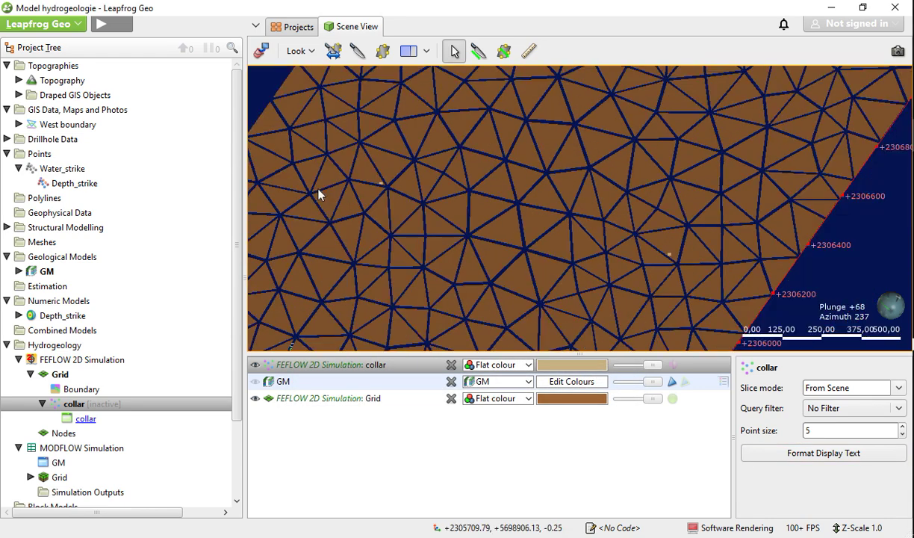
{"action": "scroll", "coordinate": [318, 195], "scroll_direction": "down", "scroll_amount": 8}
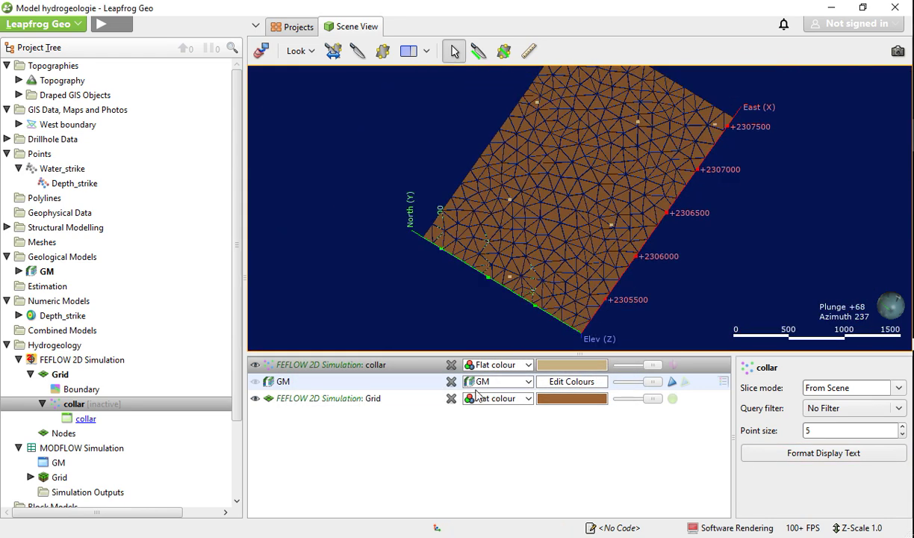
Step: Edit the 2D FEFLOW Grid to activate the collar feature with 10 refinement steps
{"action": "right_click", "coordinate": [90, 407]}
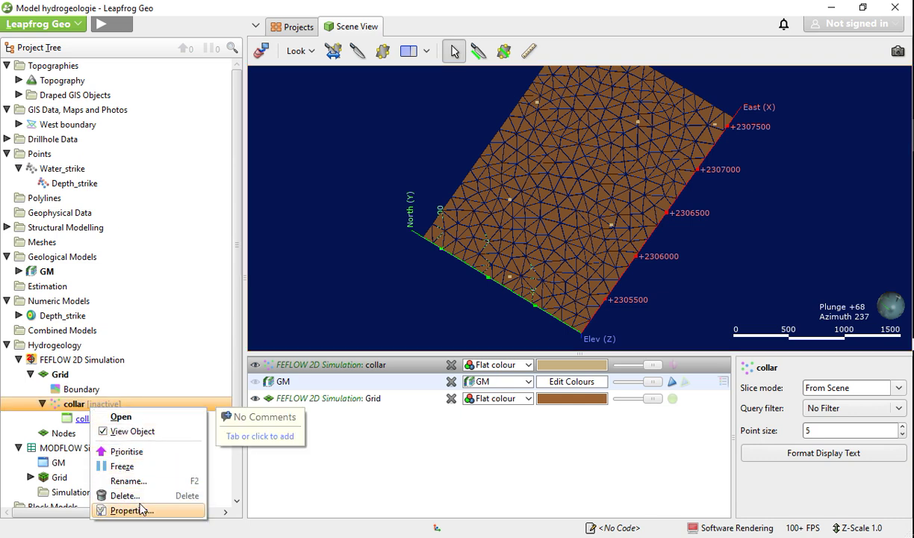
{"action": "left_click", "coordinate": [92, 362]}
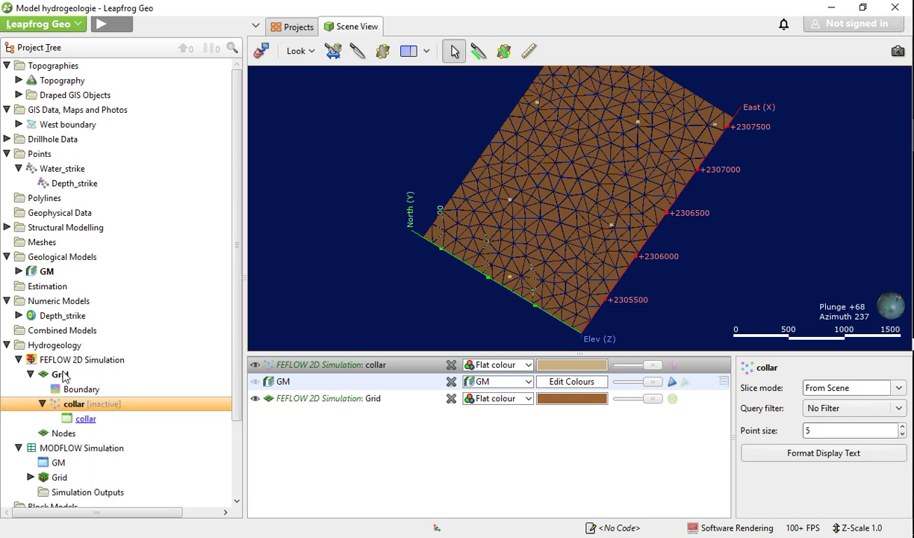
{"action": "left_click", "coordinate": [63, 375]}
{"action": "right_click", "coordinate": [63, 377]}
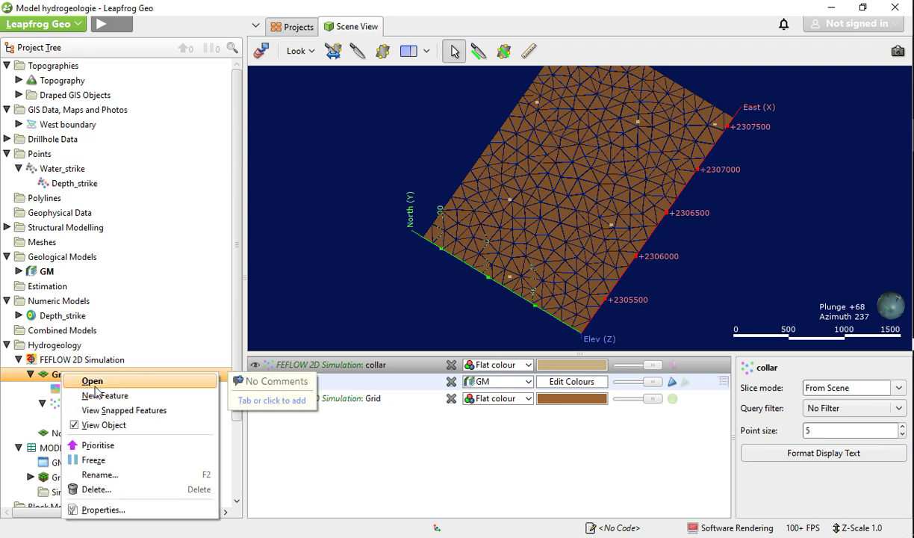
{"action": "left_click", "coordinate": [100, 387]}
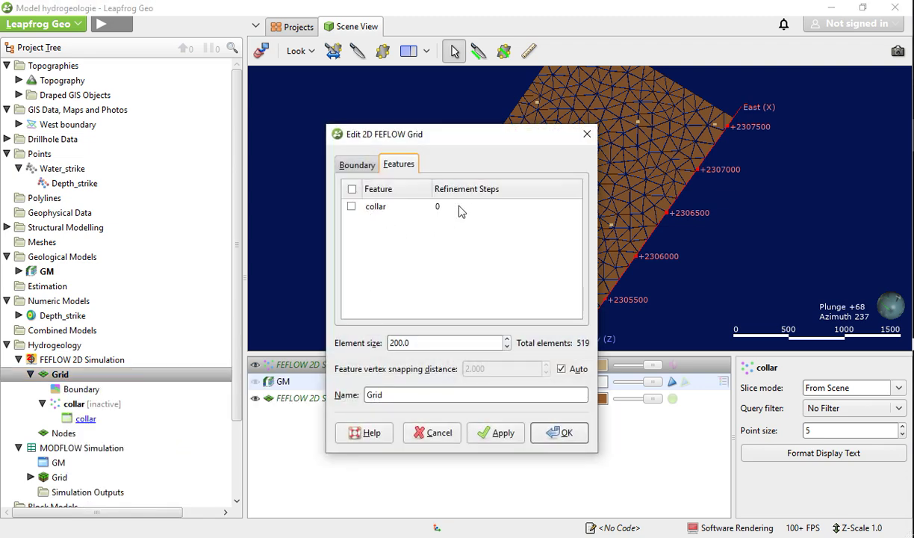
{"action": "left_click", "coordinate": [440, 205]}
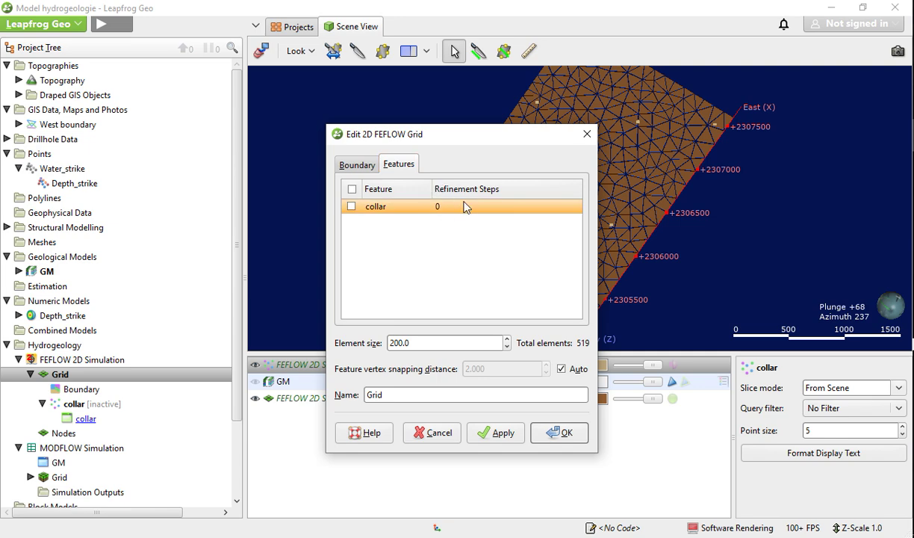
{"action": "left_click_drag", "start_coordinate": [458, 145], "coordinate": [185, 76]}
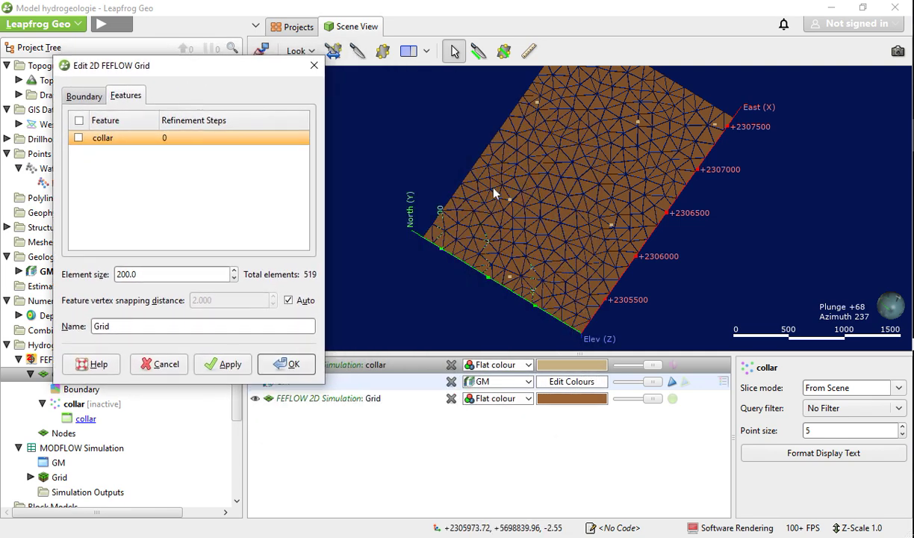
{"action": "left_click", "coordinate": [79, 121]}
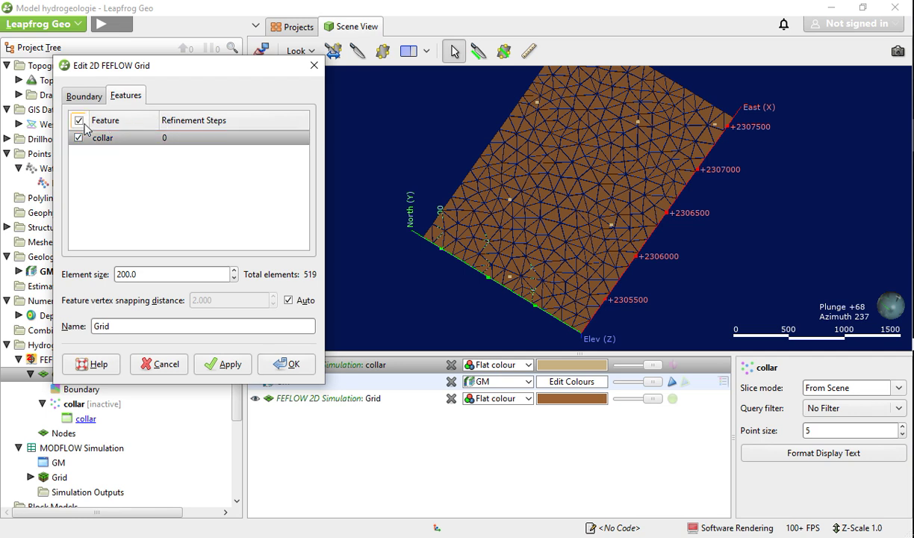
{"action": "double_click", "coordinate": [191, 139]}
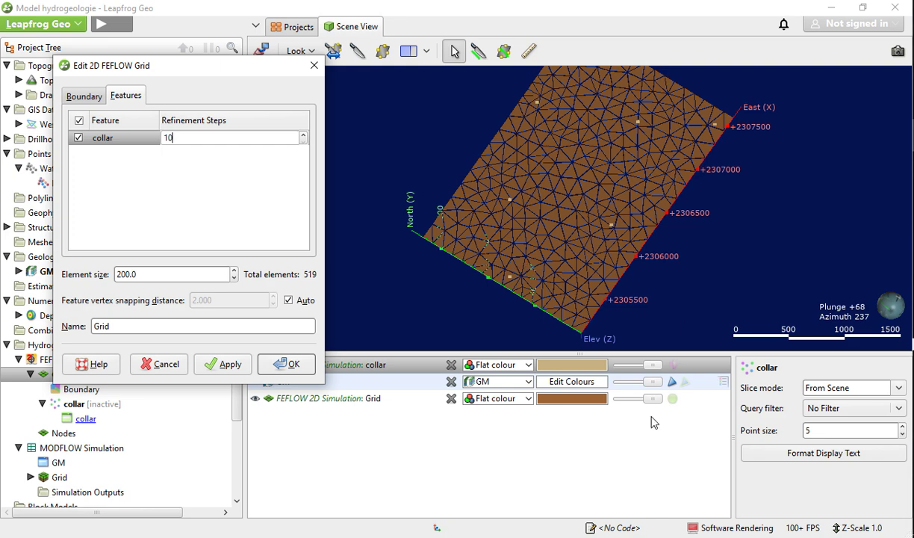
{"action": "left_click", "coordinate": [287, 364]}
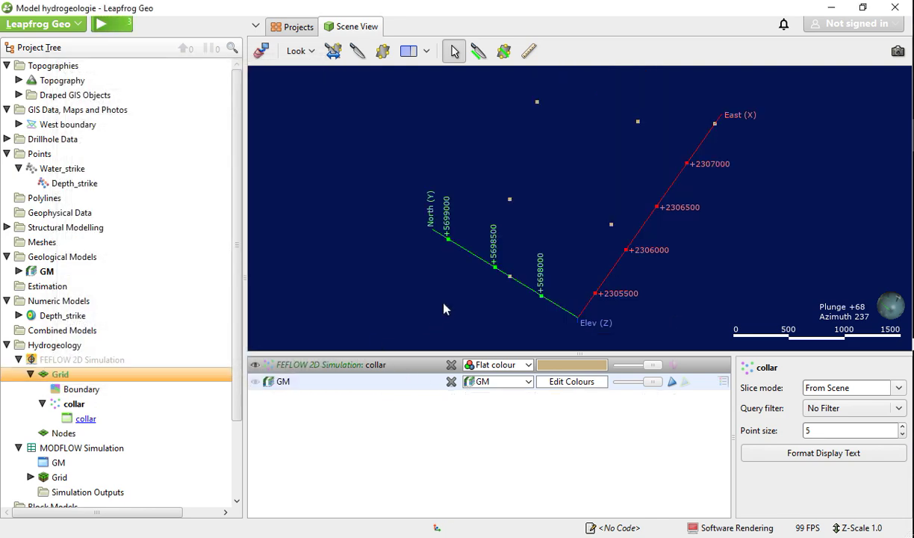
Step: Examine the FEFLOW grid's mesh refinement around the collar points, up close and from above
{"action": "scroll", "coordinate": [505, 208], "scroll_direction": "up", "scroll_amount": 5}
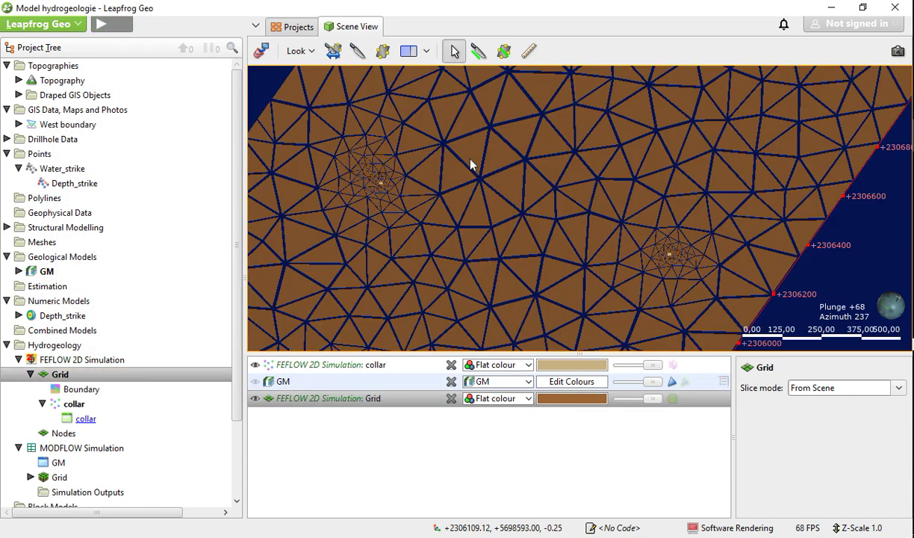
{"action": "scroll", "coordinate": [377, 153], "scroll_direction": "up", "scroll_amount": 2}
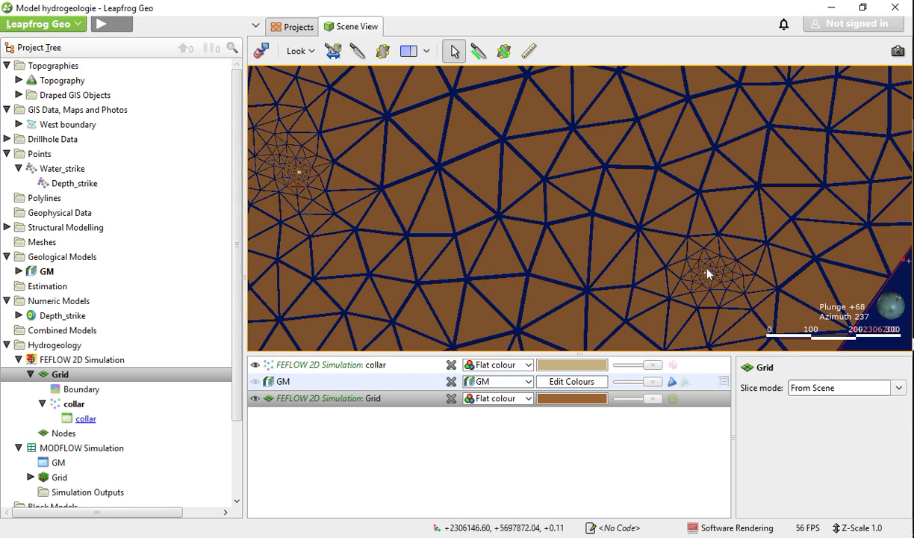
{"action": "scroll", "coordinate": [709, 273], "scroll_direction": "down", "scroll_amount": 2}
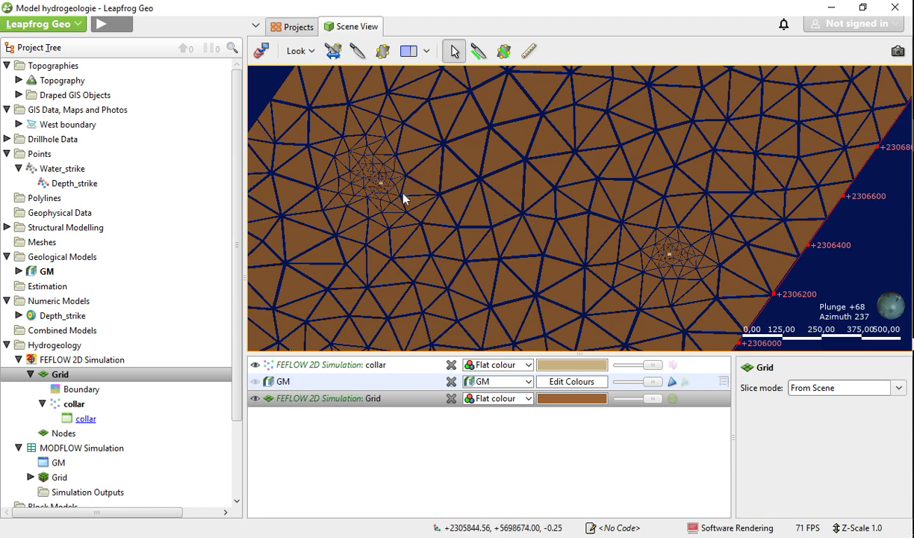
{"action": "scroll", "coordinate": [410, 200], "scroll_direction": "down", "scroll_amount": 3}
{"action": "left_click_drag", "start_coordinate": [605, 267], "coordinate": [538, 227]}
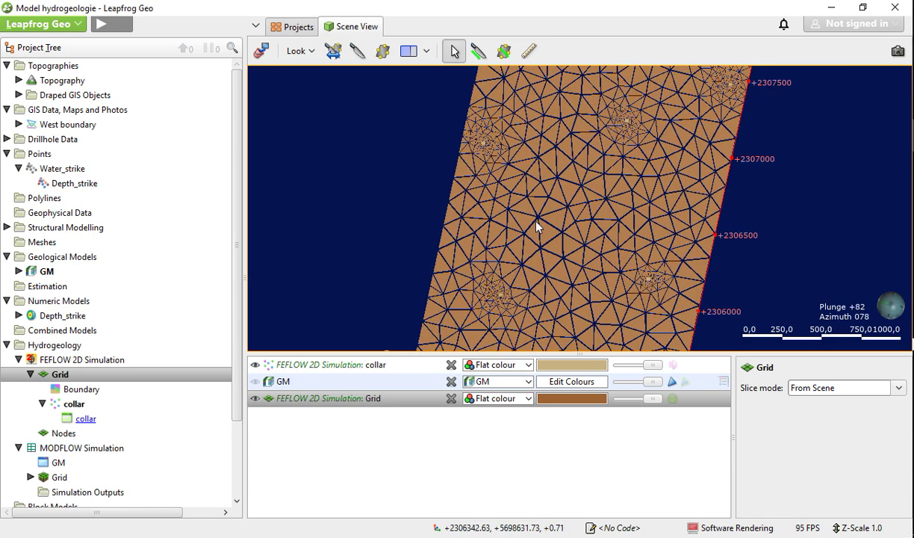
Step: Create a 3D FEFLOW model named FEFLOW 3D Simulation from the 2D simulation Grid and GM, with all contacts as layer guides and minimum thickness 22.00
{"action": "scroll", "coordinate": [549, 207], "scroll_direction": "down", "scroll_amount": 3}
{"action": "left_click_drag", "start_coordinate": [636, 298], "coordinate": [472, 223]}
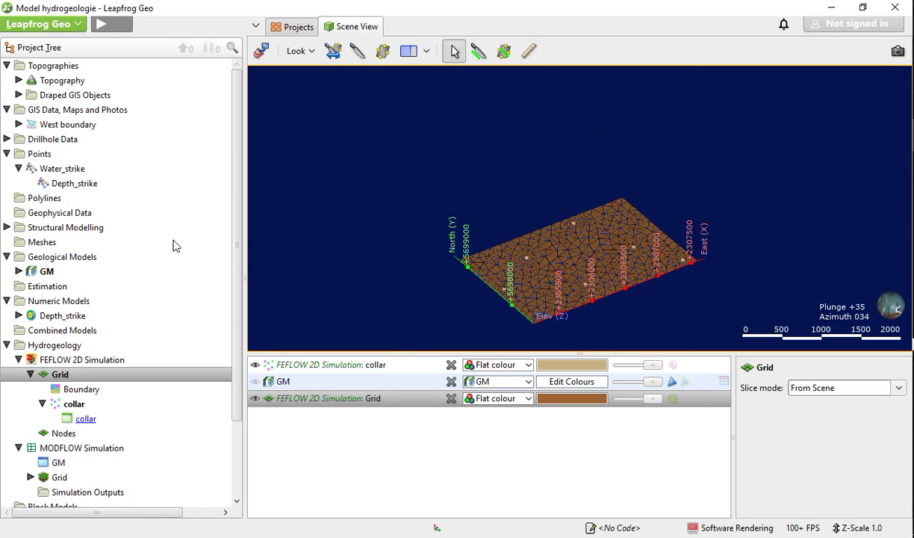
{"action": "left_click", "coordinate": [55, 346]}
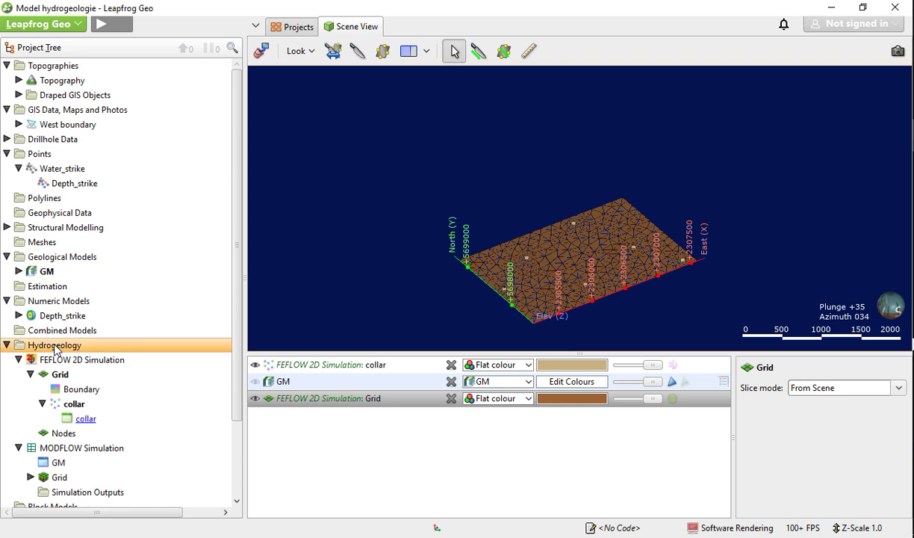
{"action": "right_click", "coordinate": [55, 347]}
{"action": "mouse_move", "coordinate": [80, 369]}
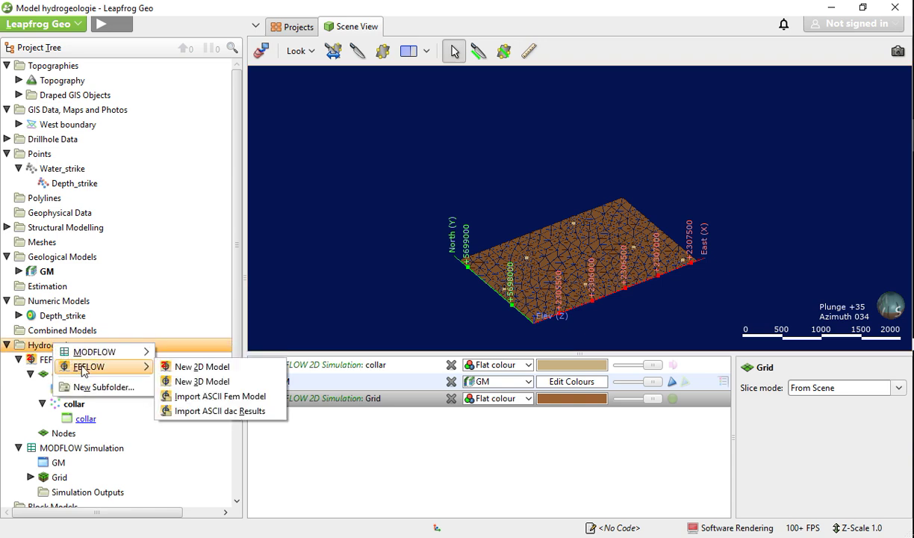
{"action": "left_click", "coordinate": [191, 383]}
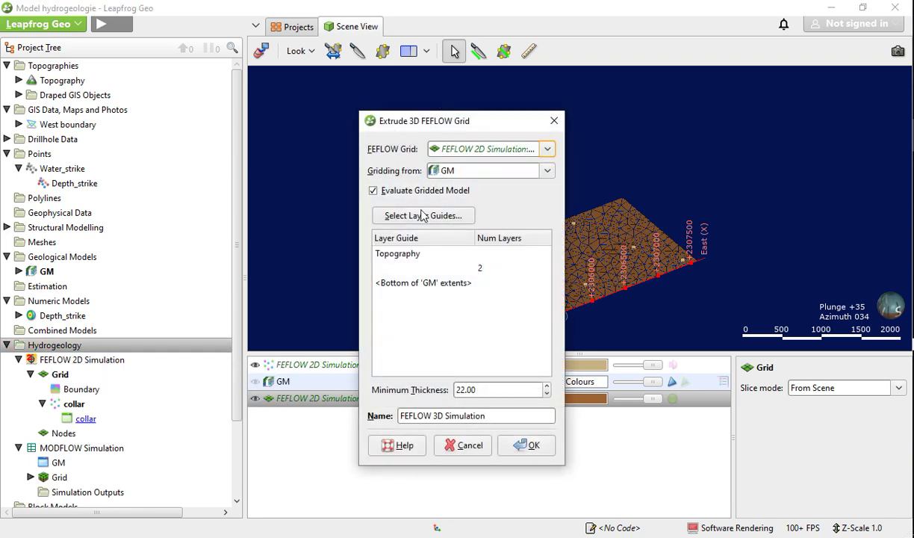
{"action": "left_click_drag", "start_coordinate": [394, 120], "coordinate": [141, 74]}
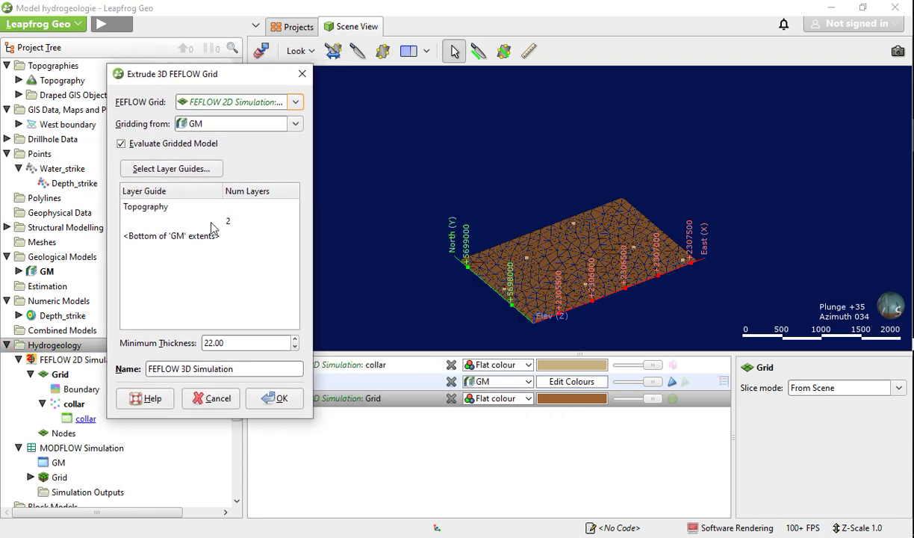
{"action": "left_click", "coordinate": [190, 173]}
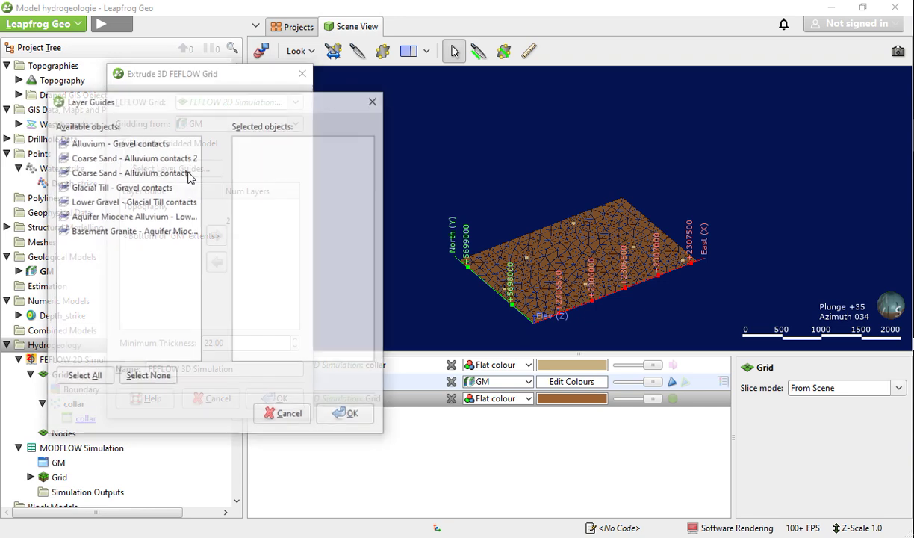
{"action": "left_click", "coordinate": [86, 377]}
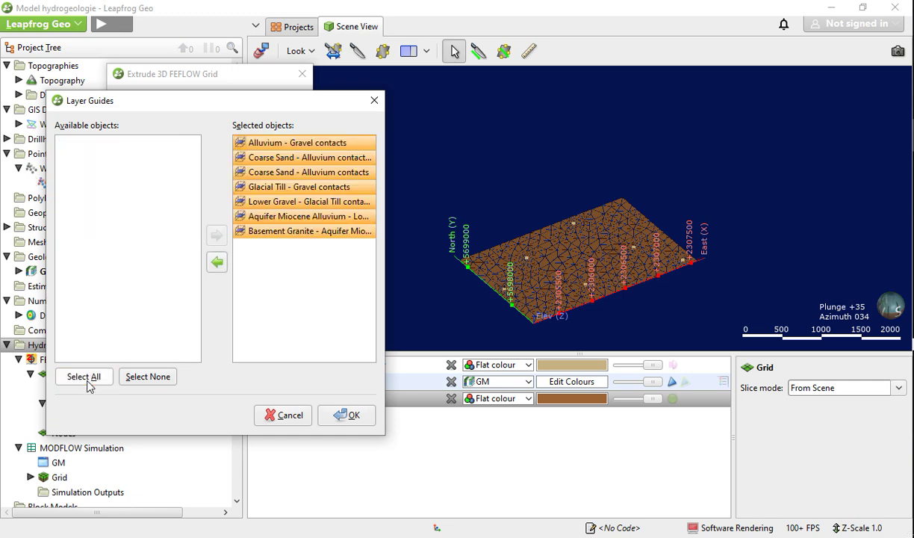
{"action": "left_click", "coordinate": [334, 415]}
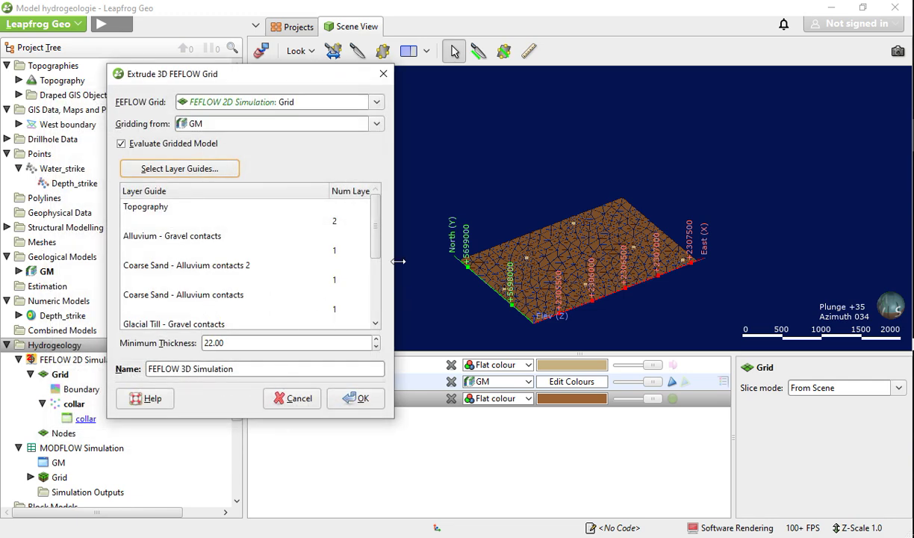
{"action": "scroll", "coordinate": [351, 319], "scroll_direction": "down", "scroll_amount": 4}
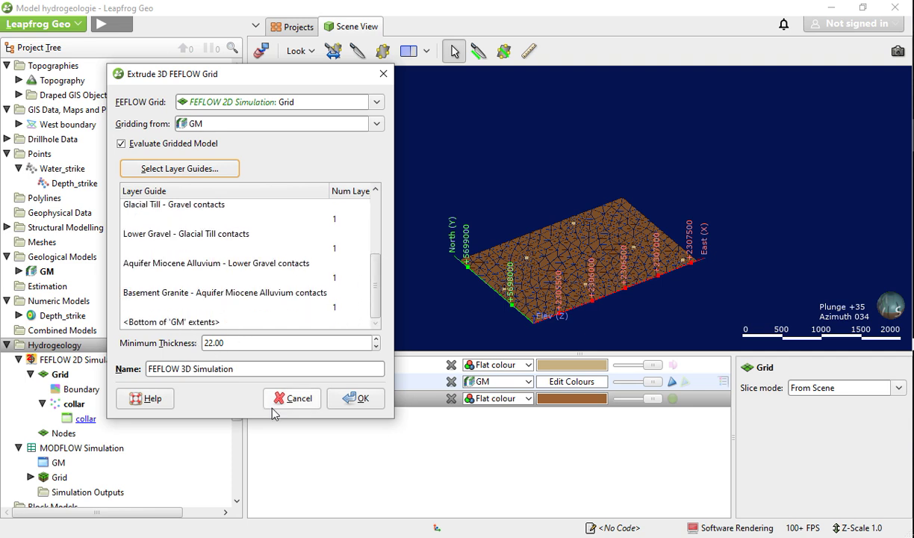
{"action": "left_click", "coordinate": [348, 403]}
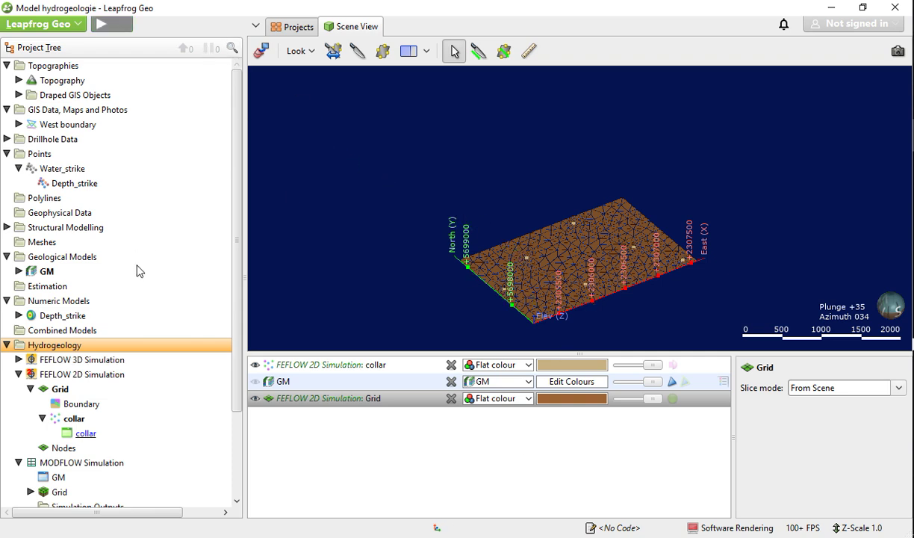
Step: Expand the FEFLOW 3D Simulation and add its Grid to the scene, inspecting the layered block from several sides
{"action": "left_click", "coordinate": [19, 360]}
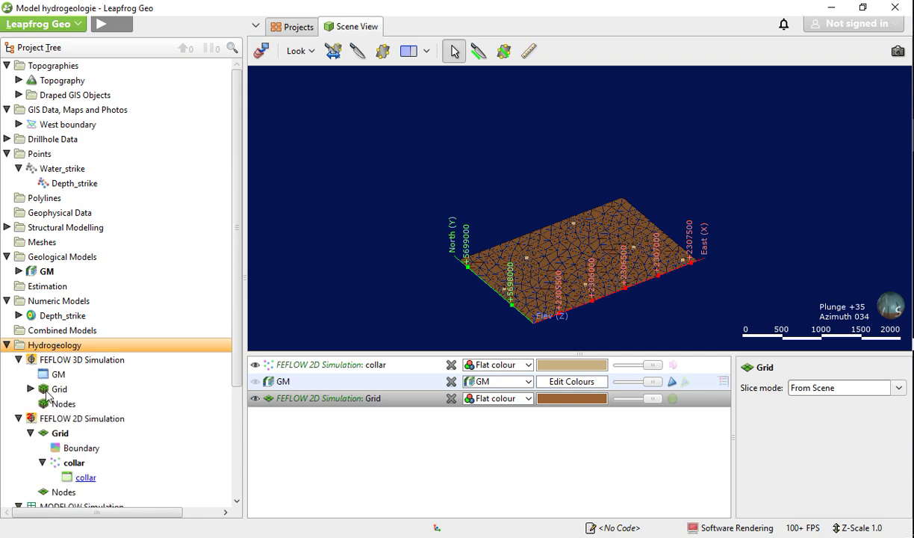
{"action": "left_click", "coordinate": [30, 389]}
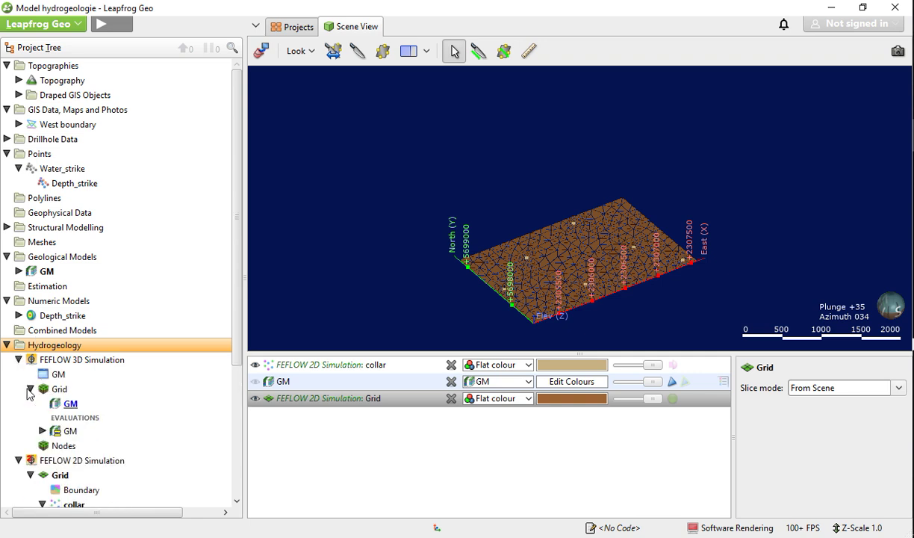
{"action": "left_click", "coordinate": [30, 390]}
{"action": "double_click", "coordinate": [49, 389]}
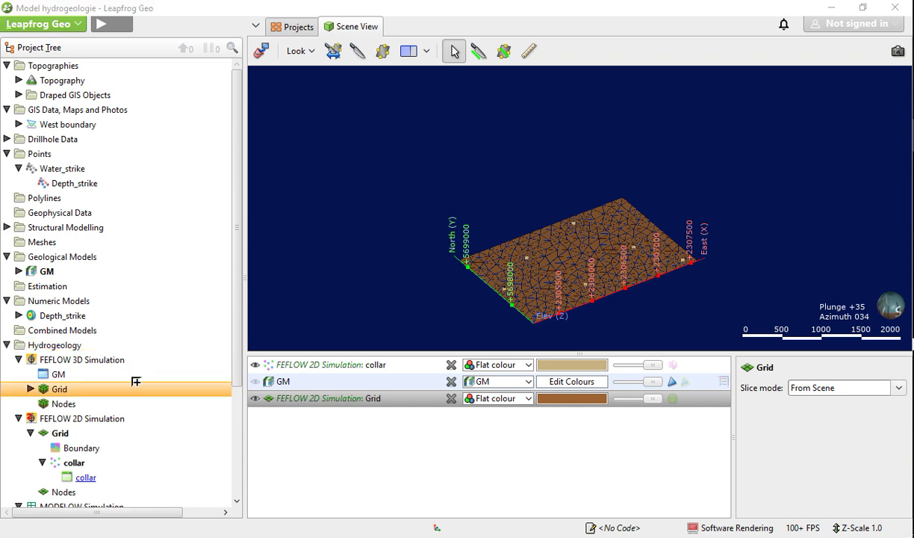
{"action": "left_click", "coordinate": [594, 140]}
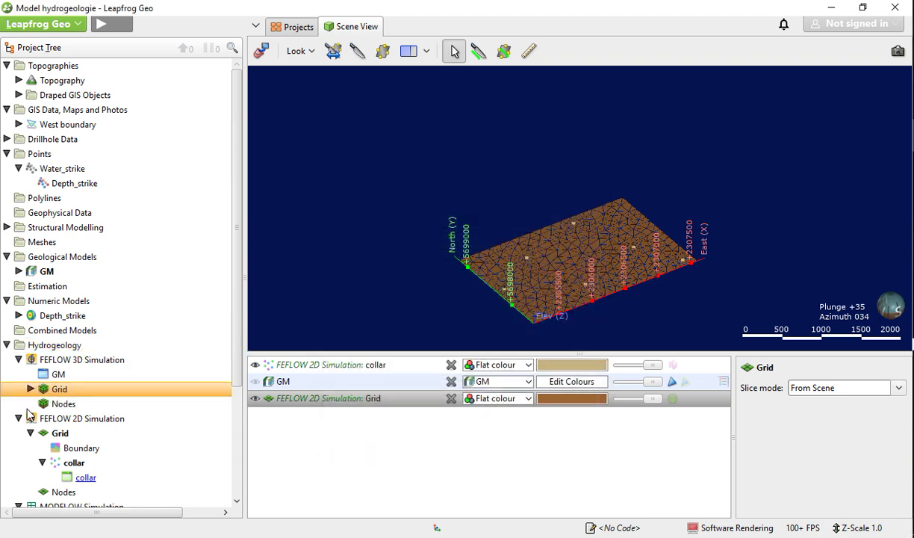
{"action": "left_click_drag", "start_coordinate": [50, 396], "coordinate": [466, 314]}
{"action": "scroll", "coordinate": [625, 254], "scroll_direction": "up", "scroll_amount": 5}
{"action": "left_click_drag", "start_coordinate": [626, 254], "coordinate": [470, 242]}
{"action": "scroll", "coordinate": [470, 242], "scroll_direction": "down", "scroll_amount": 3}
{"action": "left_click_drag", "start_coordinate": [574, 299], "coordinate": [511, 322]}
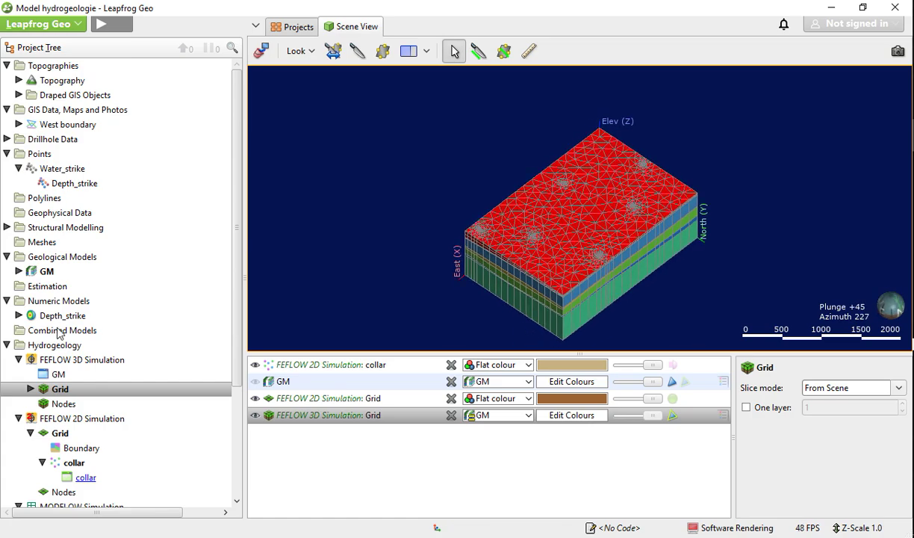
Step: Add the FEFLOW 3D Simulation's Nodes to the scene and inspect them on the grid's surface and layered sides
{"action": "mouse_move", "coordinate": [50, 401]}
{"action": "left_mouse_down"}
{"action": "mouse_move", "coordinate": [173, 363]}
{"action": "mouse_move", "coordinate": [471, 216]}
{"action": "left_mouse_up"}
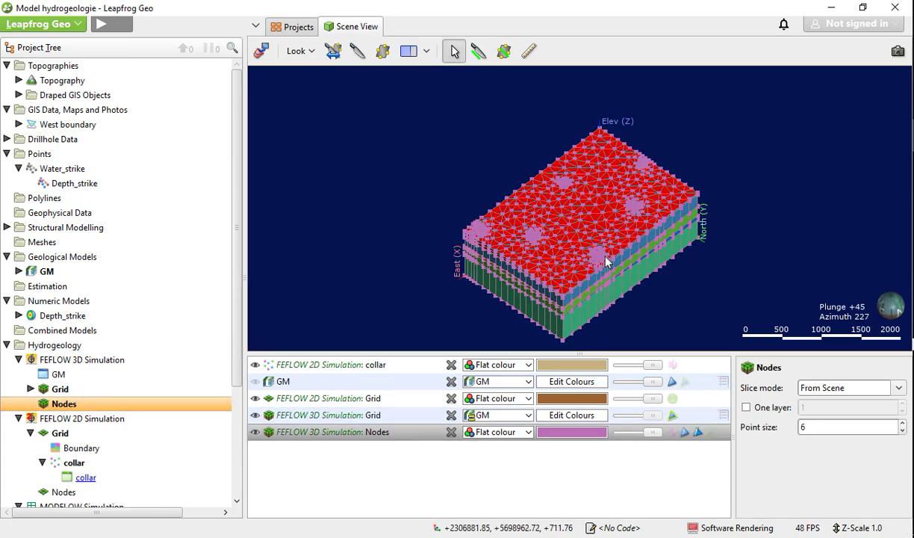
{"action": "scroll", "coordinate": [631, 276], "scroll_direction": "up", "scroll_amount": 5}
{"action": "left_click_drag", "start_coordinate": [631, 276], "coordinate": [412, 260]}
{"action": "scroll", "coordinate": [763, 201], "scroll_direction": "down", "scroll_amount": 3}
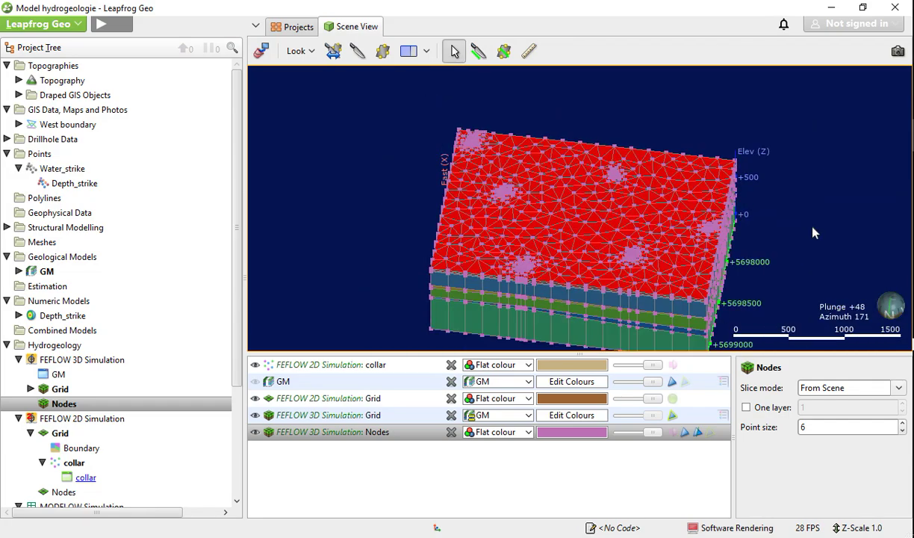
{"action": "left_click_drag", "start_coordinate": [776, 217], "coordinate": [220, 348]}
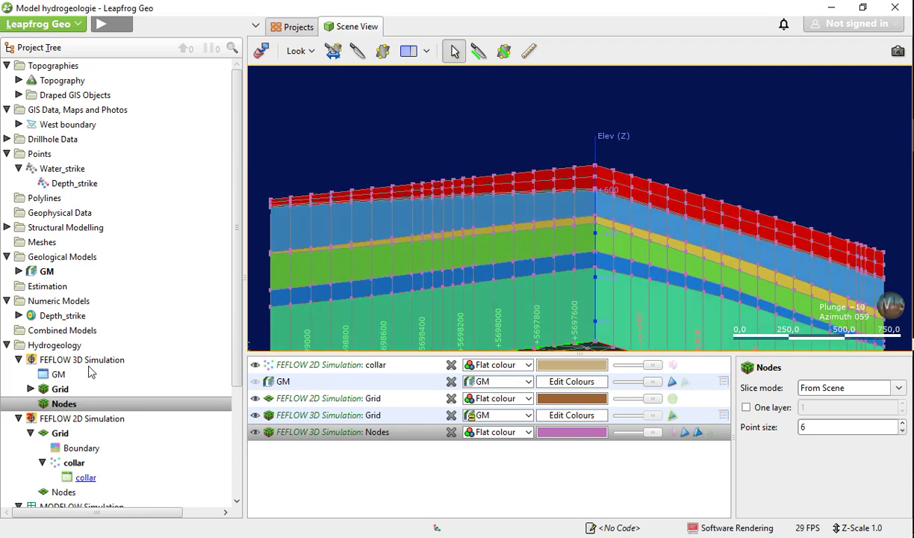
Step: Open the GM material types of the FEFLOW 3D Simulation for editing
{"action": "left_click", "coordinate": [55, 377]}
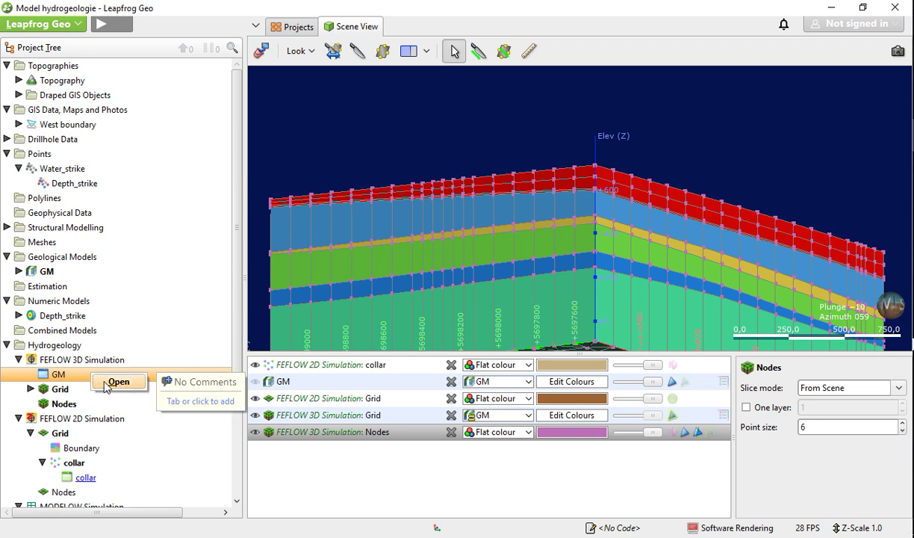
{"action": "left_click", "coordinate": [116, 382]}
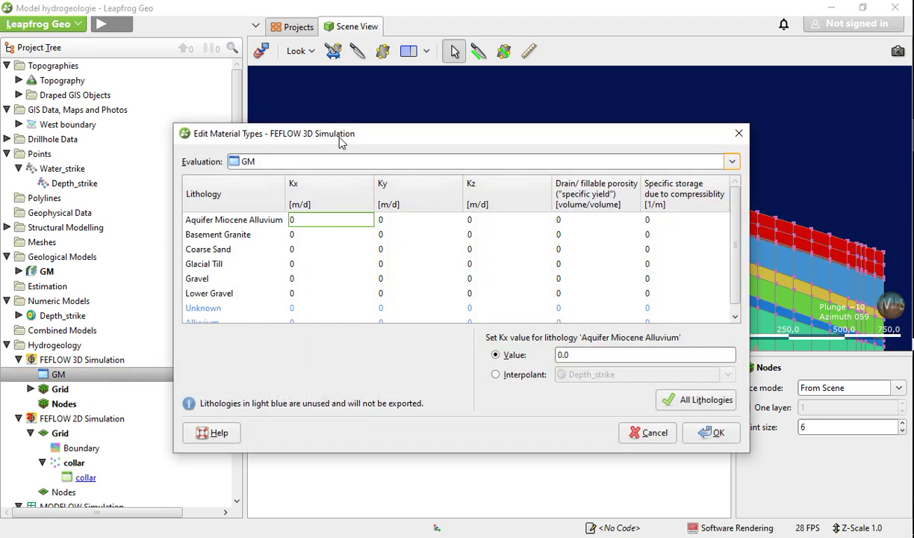
{"action": "left_click_drag", "start_coordinate": [339, 142], "coordinate": [288, 106]}
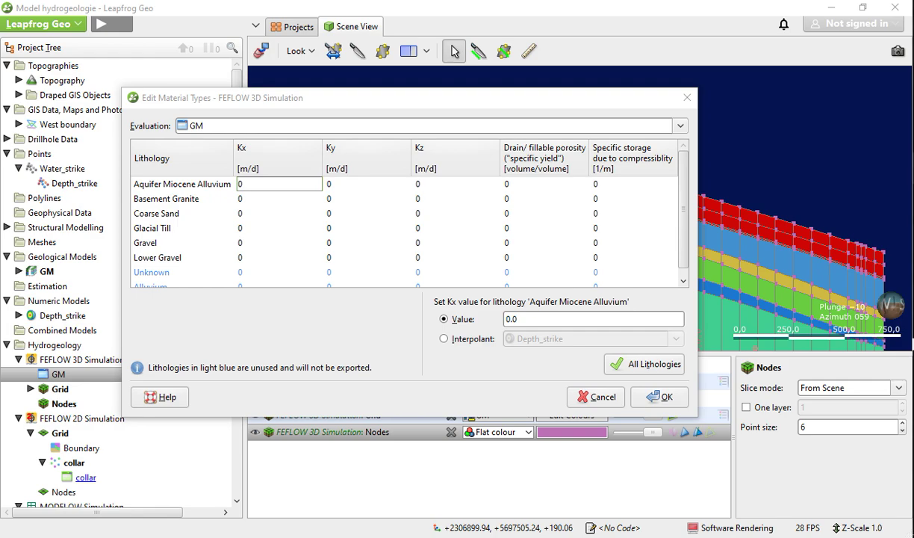
Step: Locate the Propriétés hydrologiques des roches document in the 01-Exercices d'entrainement et d'apprentissage folder under Data and open it in Word
{"action": "mouse_move", "coordinate": [912, 167]}
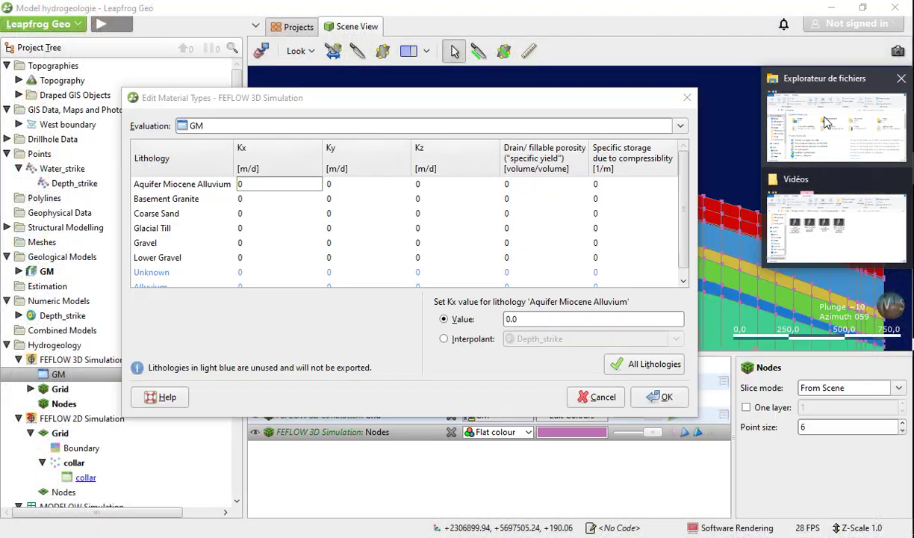
{"action": "left_click", "coordinate": [828, 124]}
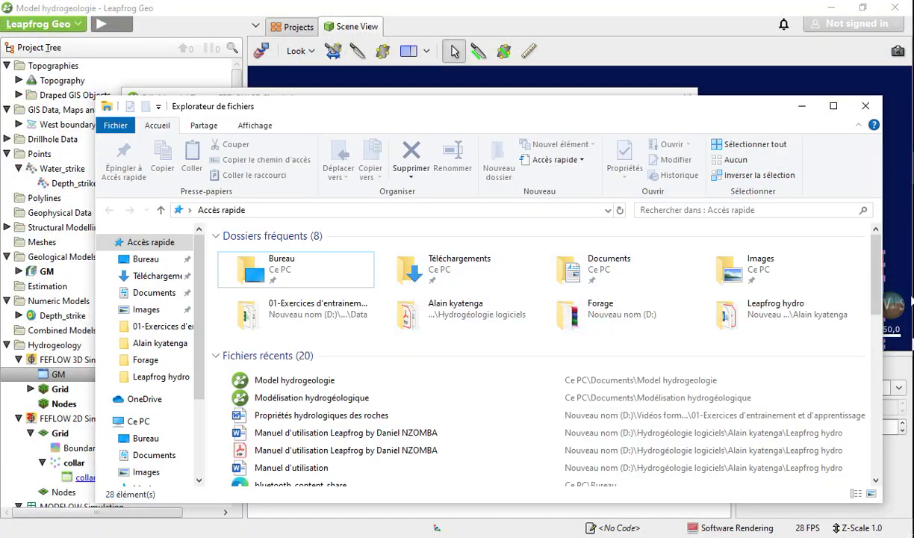
{"action": "mouse_move", "coordinate": [912, 166]}
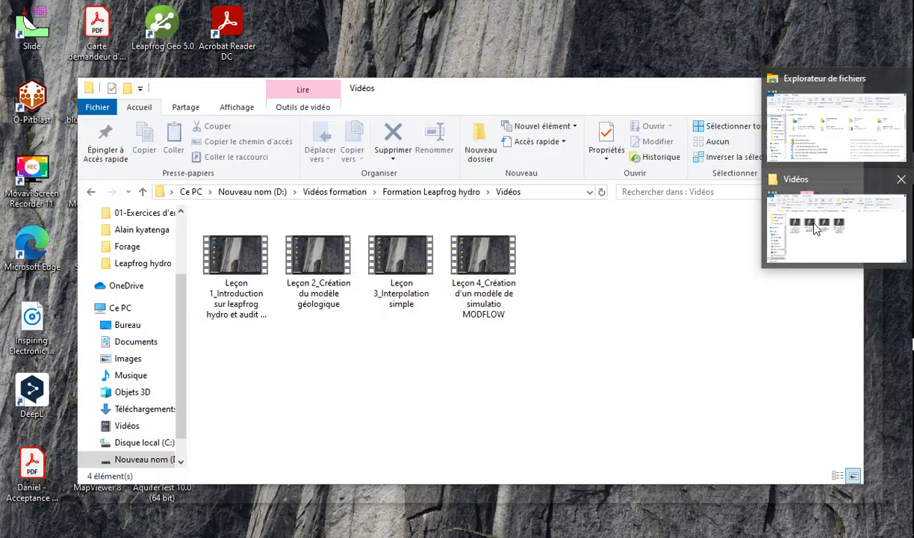
{"action": "left_click", "coordinate": [829, 224]}
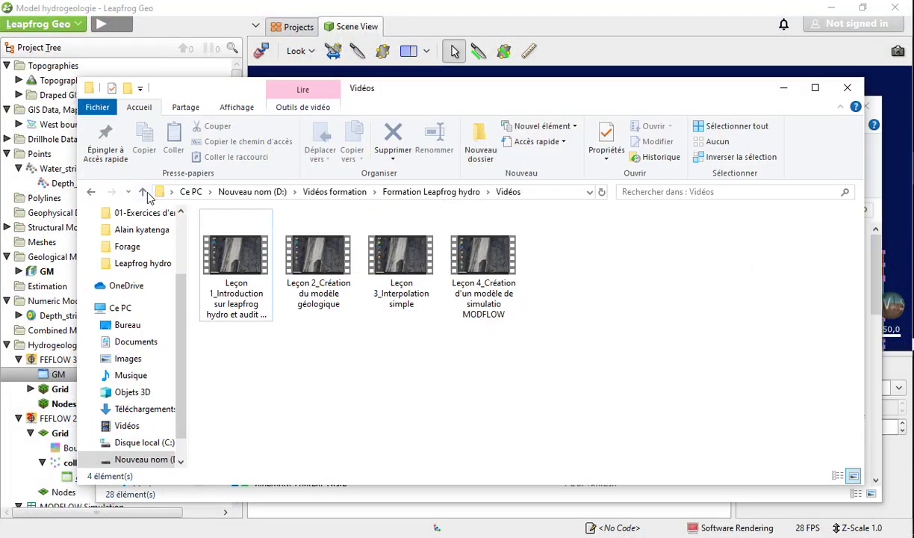
{"action": "left_click", "coordinate": [143, 192]}
{"action": "double_click", "coordinate": [250, 248]}
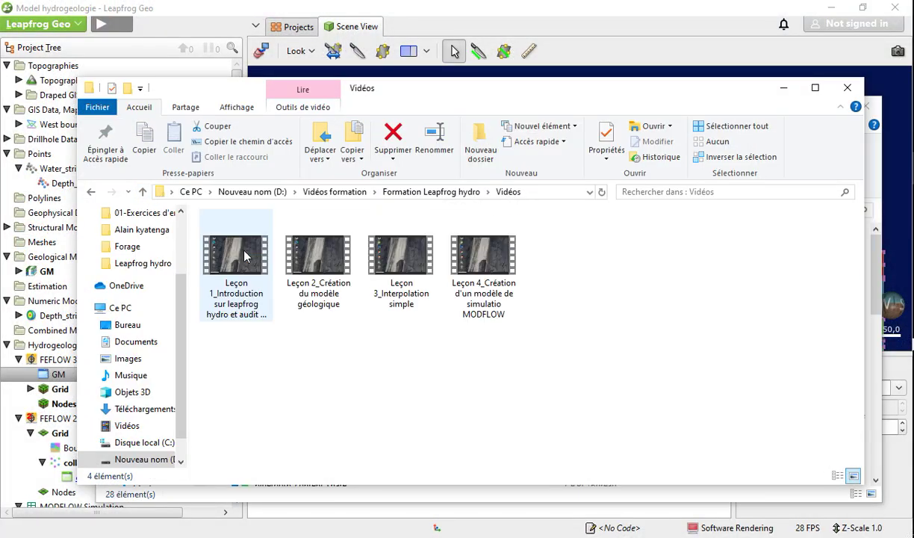
{"action": "left_click", "coordinate": [143, 192]}
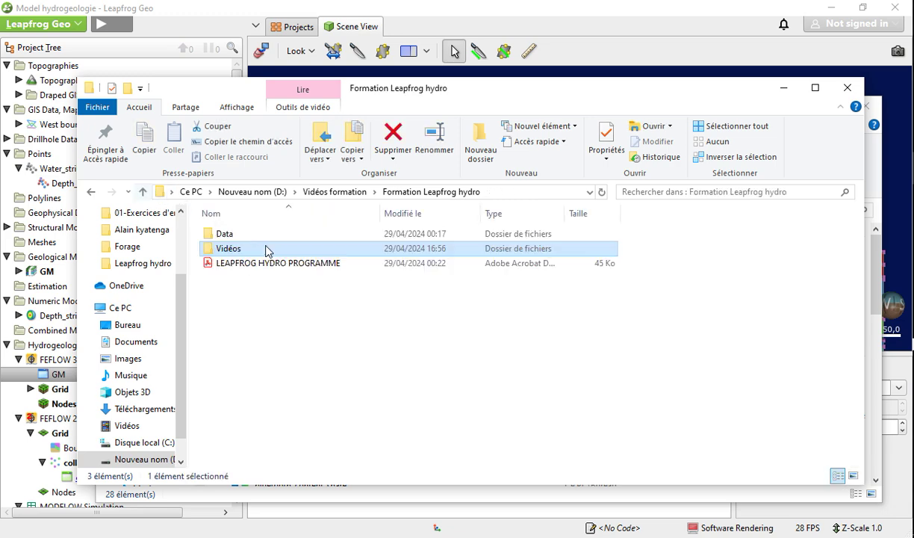
{"action": "double_click", "coordinate": [250, 234]}
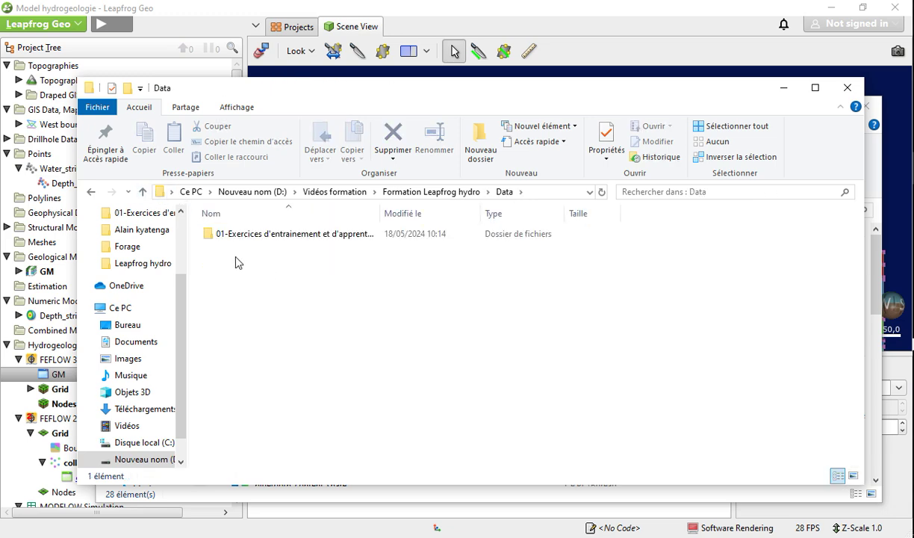
{"action": "double_click", "coordinate": [240, 236]}
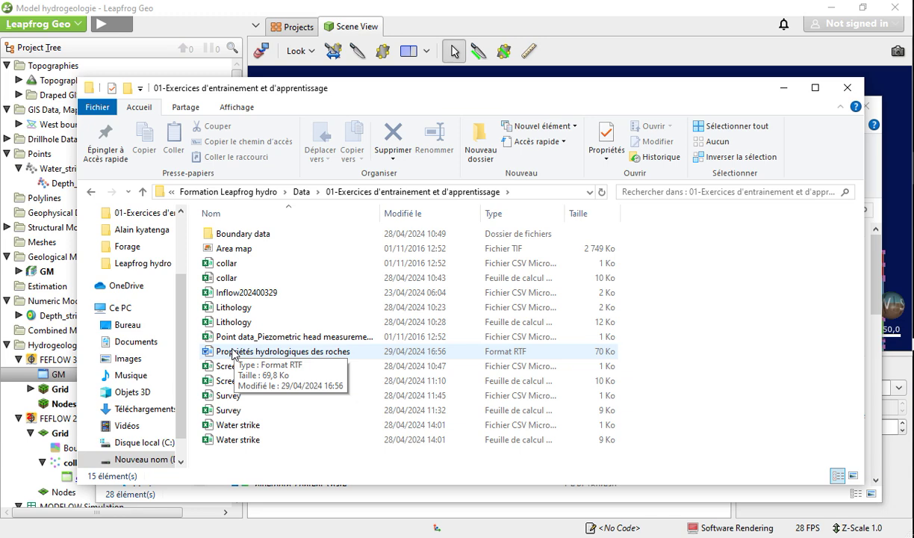
{"action": "left_click", "coordinate": [783, 87]}
{"action": "left_click", "coordinate": [801, 105]}
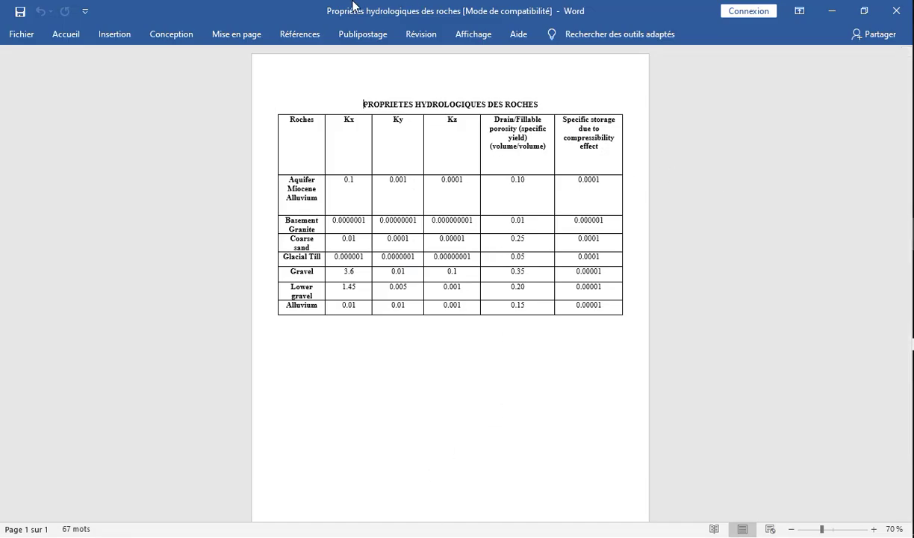
Step: Copy the Kx value 0.1 of Aquifer Miocene Alluvium from the rock properties table in Word
{"action": "left_click", "coordinate": [339, 183]}
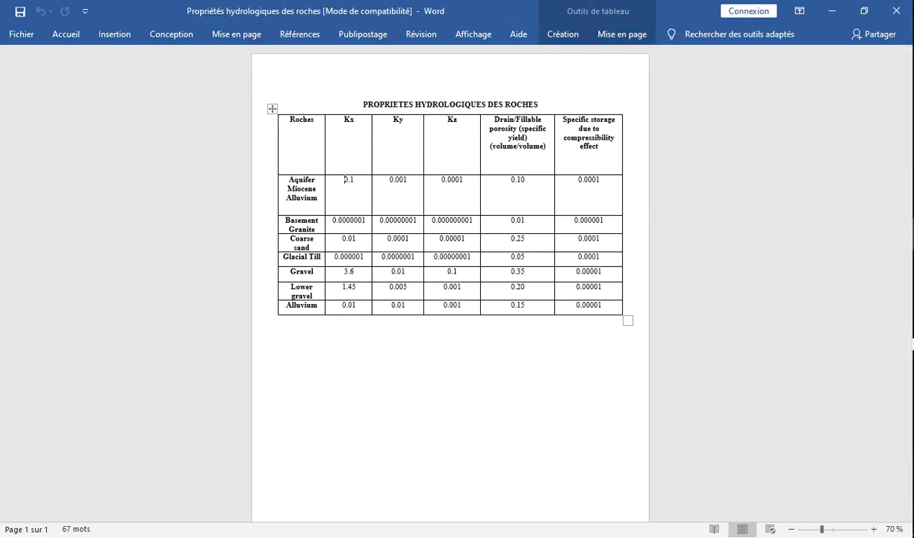
{"action": "key", "text": "alt+Tab"}
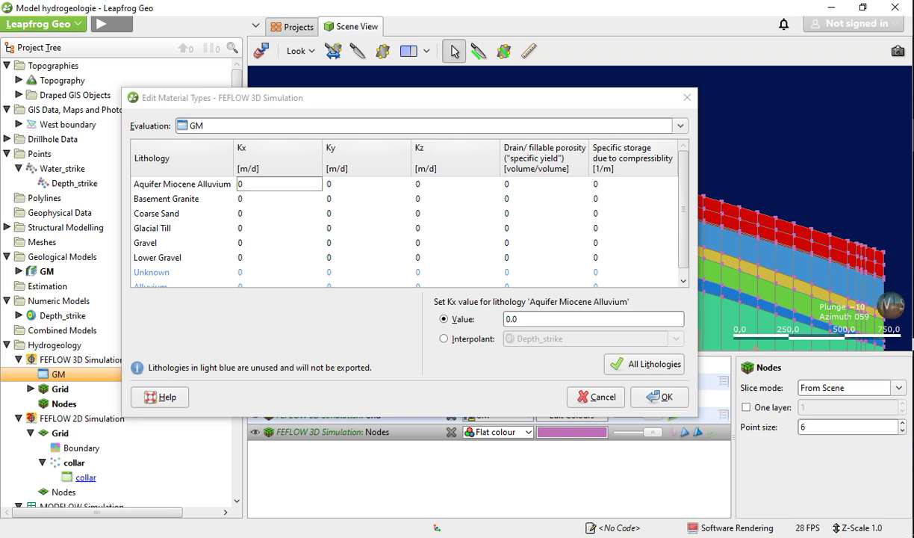
{"action": "key", "text": "alt+Tab"}
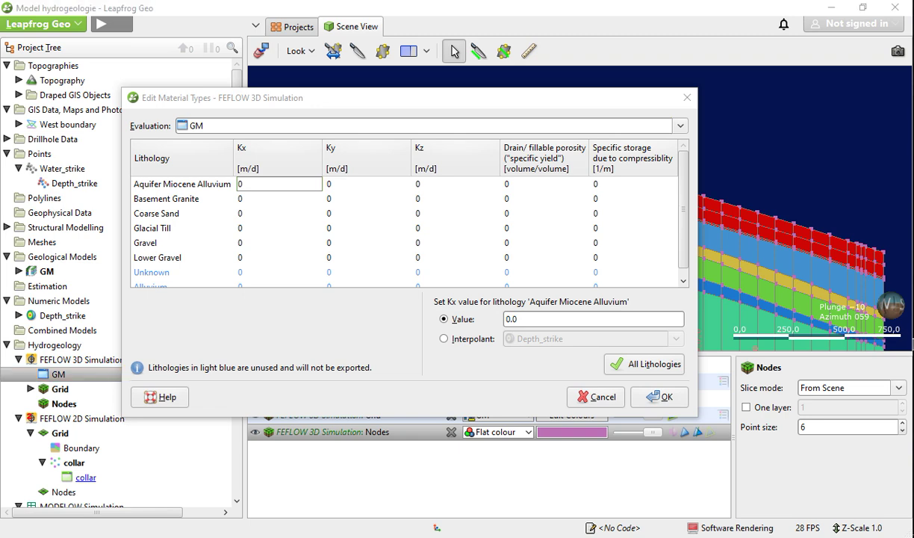
{"action": "key", "text": "alt+Tab"}
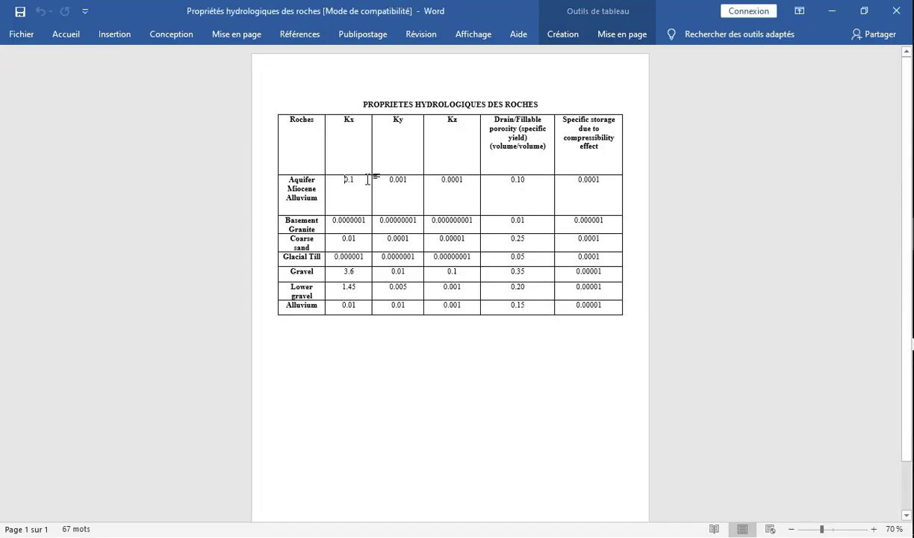
{"action": "double_click", "coordinate": [353, 180]}
{"action": "right_click", "coordinate": [346, 183]}
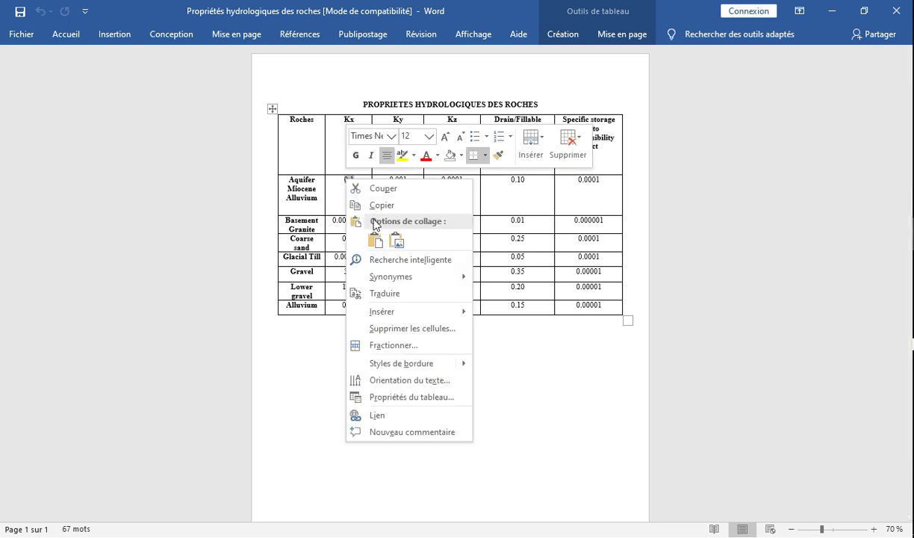
{"action": "left_click", "coordinate": [367, 204]}
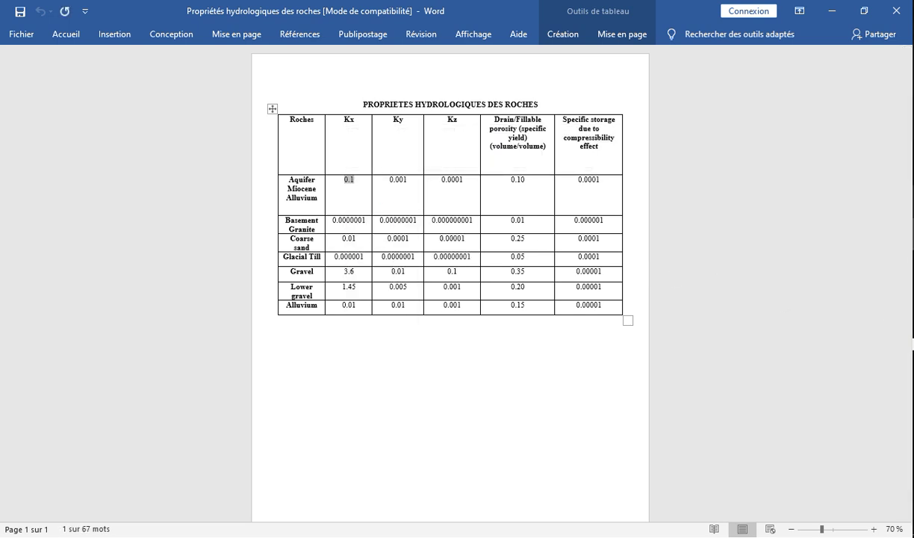
Step: Switch to Leapfrog Geo and set the Kx of Aquifer Miocene Alluvium to 0.1 in the GM material types
{"action": "key", "text": "alt+Tab"}
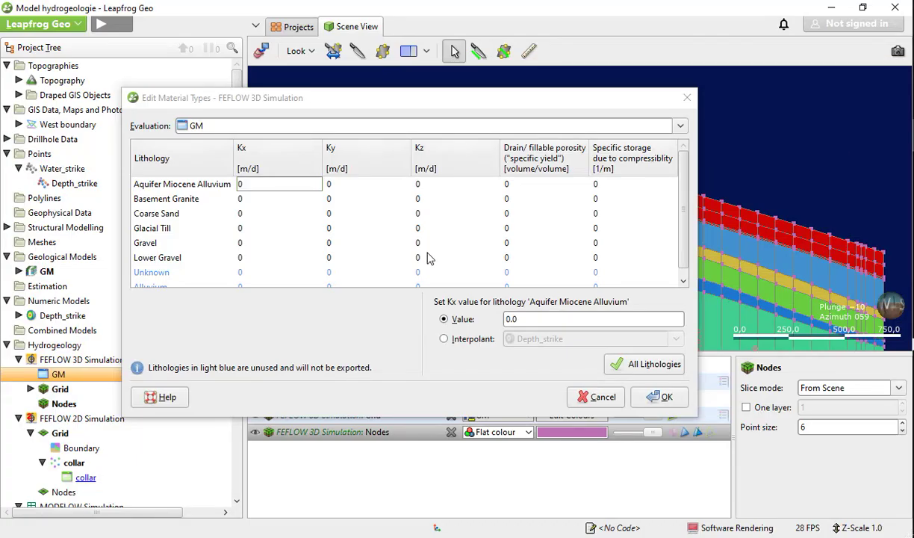
{"action": "left_click", "coordinate": [281, 184]}
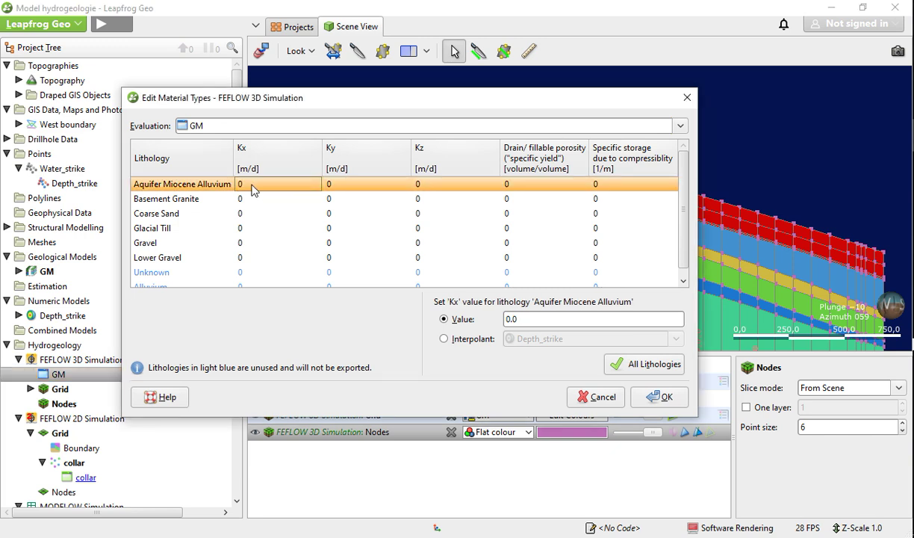
{"action": "double_click", "coordinate": [249, 185]}
{"action": "left_click", "coordinate": [250, 187]}
{"action": "left_click", "coordinate": [528, 320]}
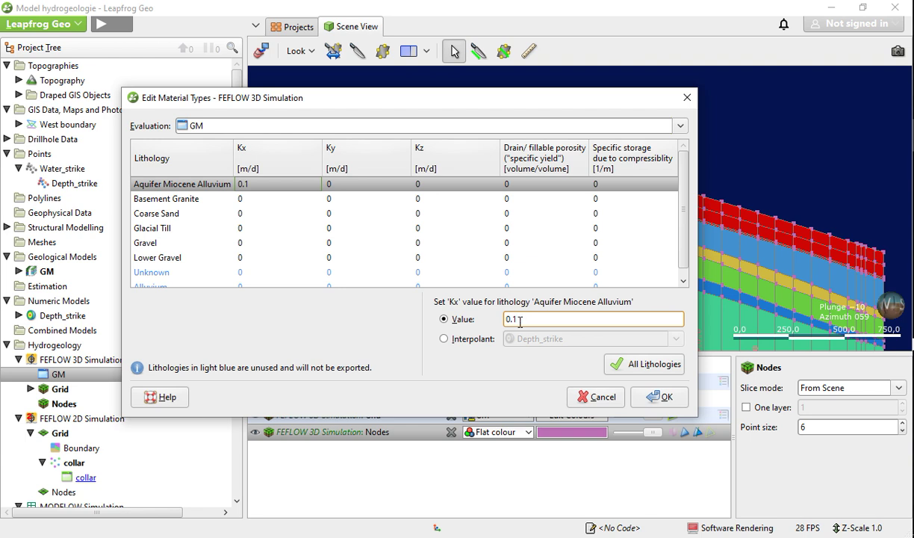
Step: Set the Kx of Basement Granite to 0.0000001 by copying the value from the Word table into Leapfrog Geo
{"action": "left_click", "coordinate": [290, 196]}
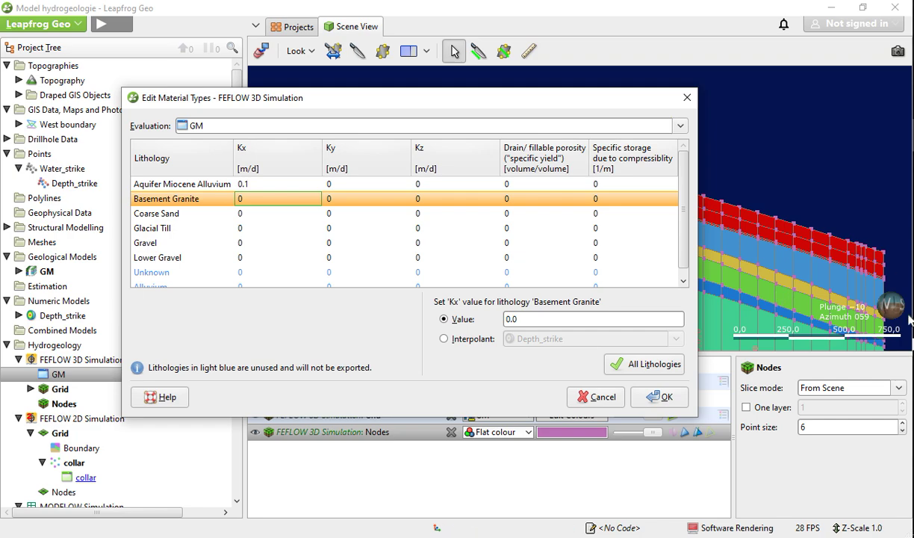
{"action": "key", "text": "alt+Tab"}
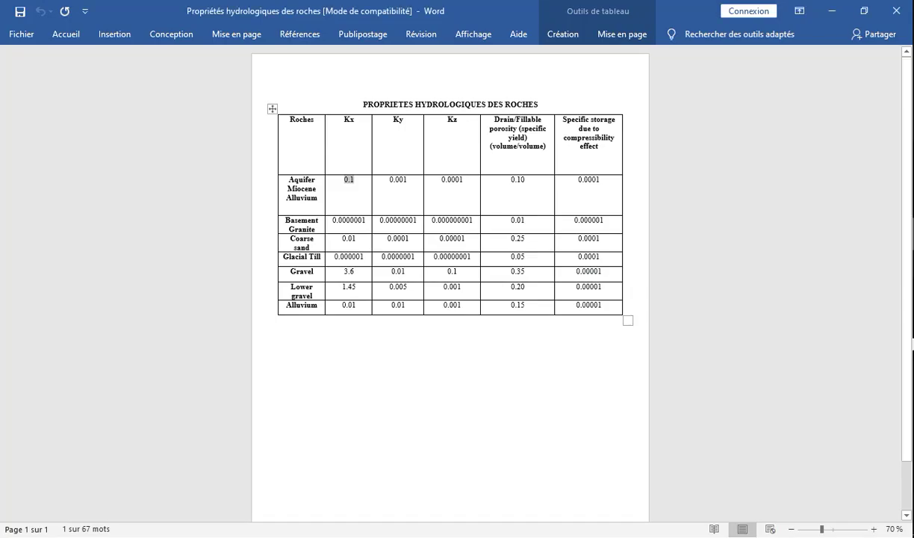
{"action": "left_click_drag", "start_coordinate": [333, 221], "coordinate": [357, 224]}
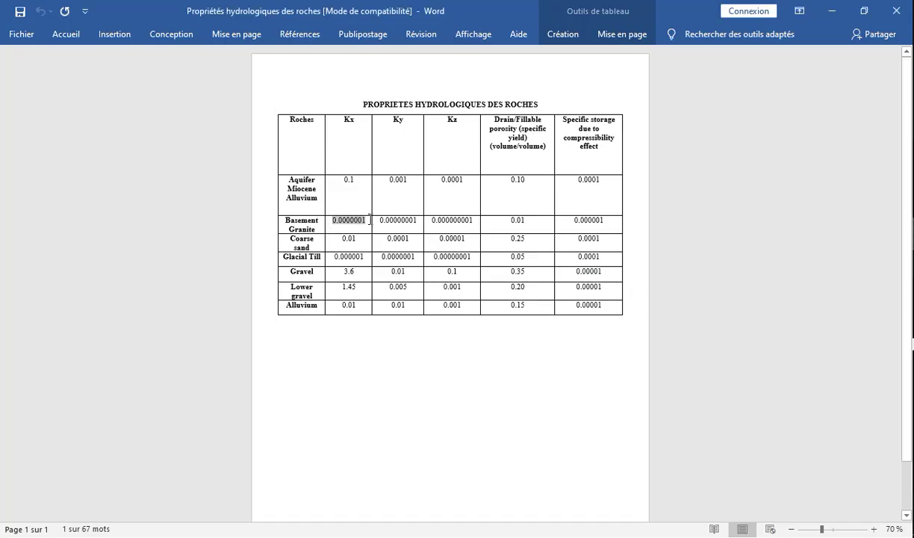
{"action": "right_click", "coordinate": [369, 220]}
{"action": "left_click", "coordinate": [392, 242]}
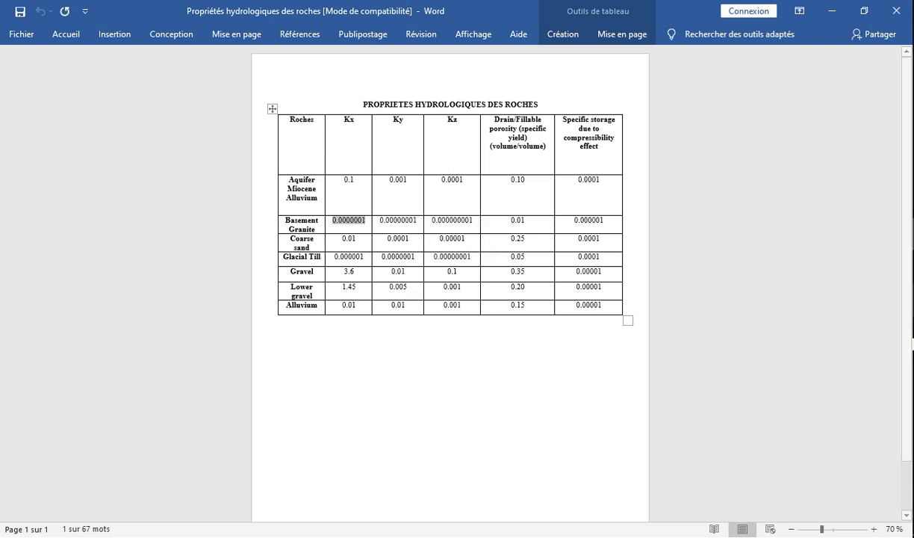
{"action": "key", "text": "alt+Tab"}
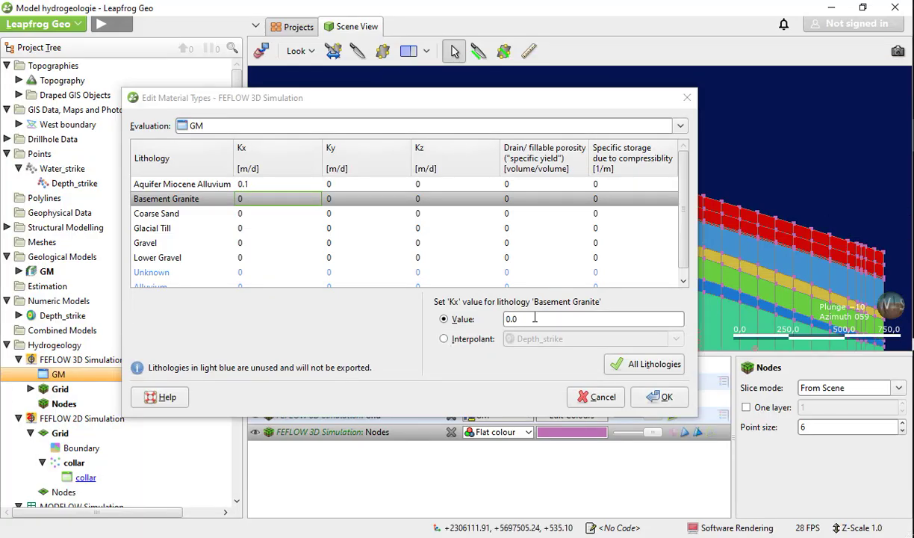
{"action": "left_click", "coordinate": [536, 318]}
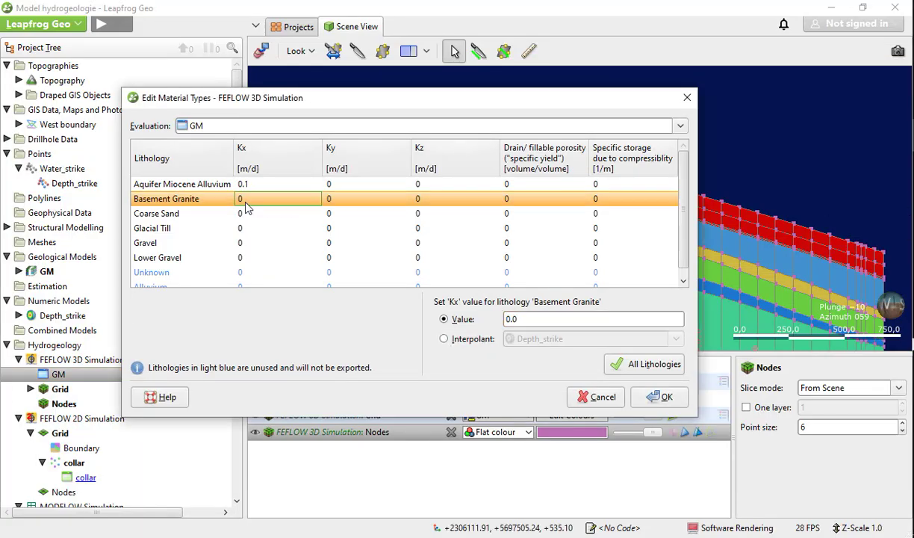
{"action": "double_click", "coordinate": [511, 319]}
{"action": "right_click", "coordinate": [514, 320]}
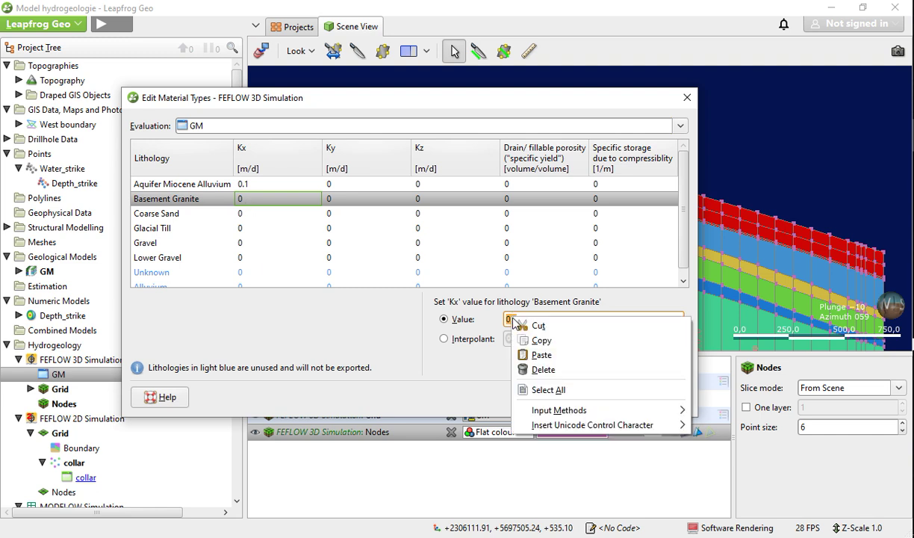
{"action": "left_click", "coordinate": [537, 355]}
Step: Look up Coarse Sand in the Word table and set its Kx to 0.01 in Leapfrog Geo
{"action": "left_click", "coordinate": [281, 214]}
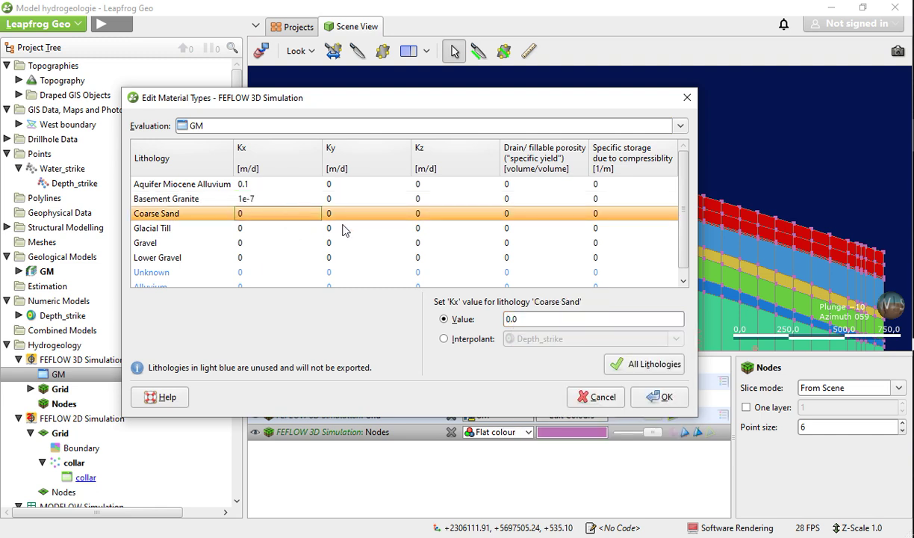
{"action": "key", "text": "alt+Tab"}
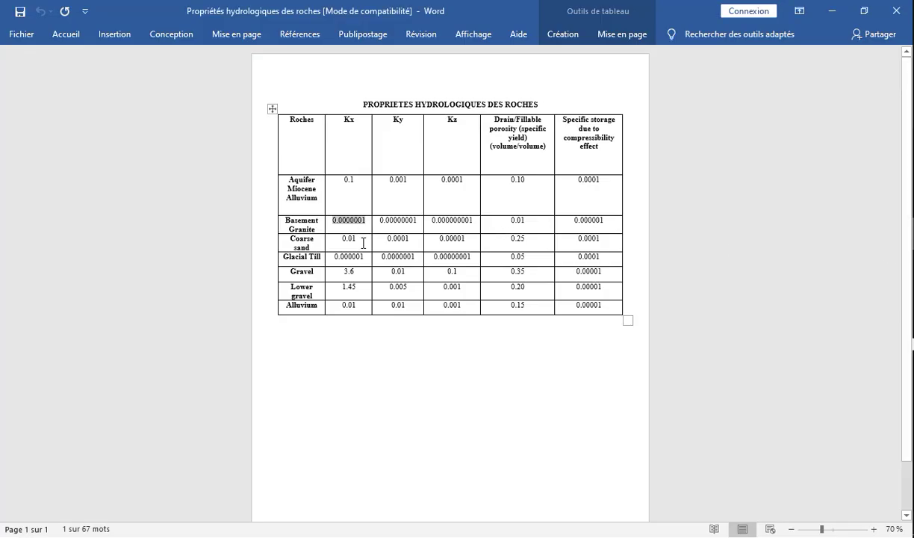
{"action": "key", "text": "alt+Tab"}
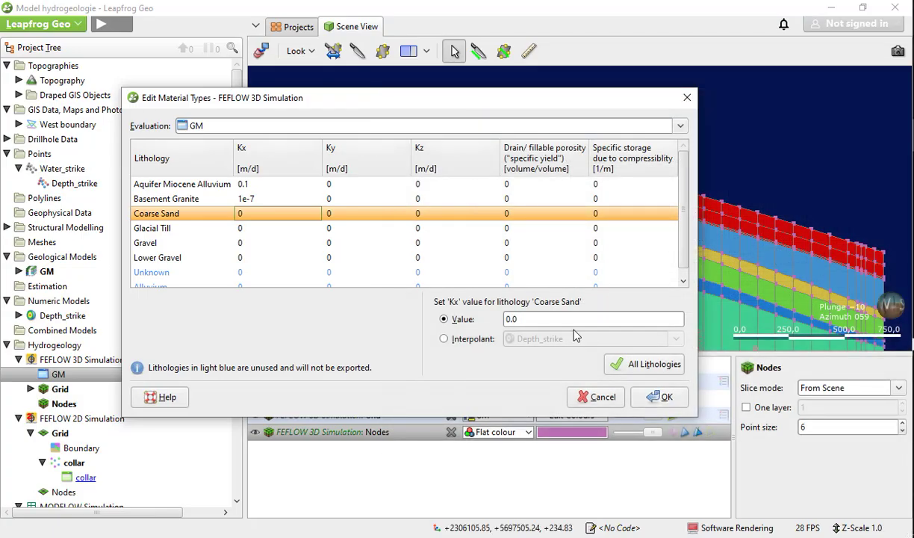
{"action": "left_click", "coordinate": [550, 320]}
{"action": "type", "text": "1"}
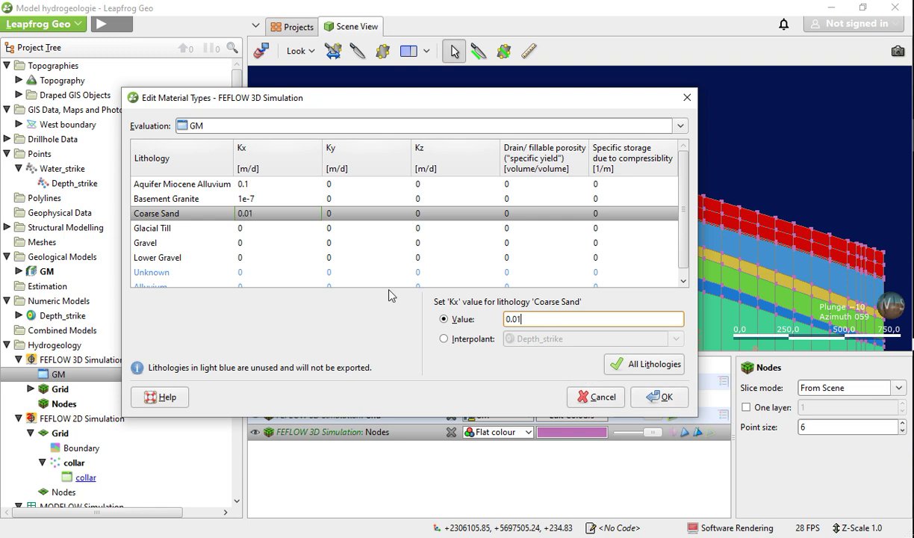
Step: Copy Glacial Till's Kx from the Word table and paste 0.000001 as its Kx in Leapfrog Geo
{"action": "left_click", "coordinate": [254, 222]}
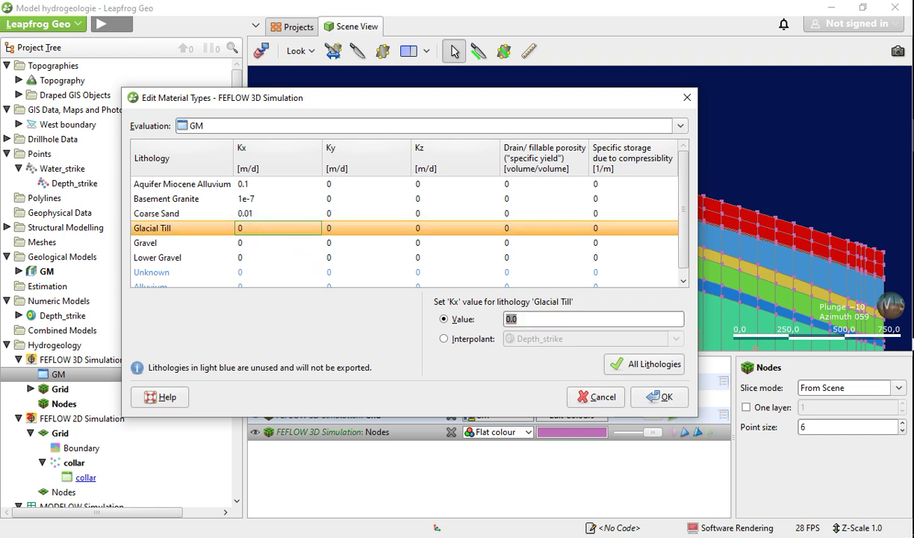
{"action": "key", "text": "alt+Tab"}
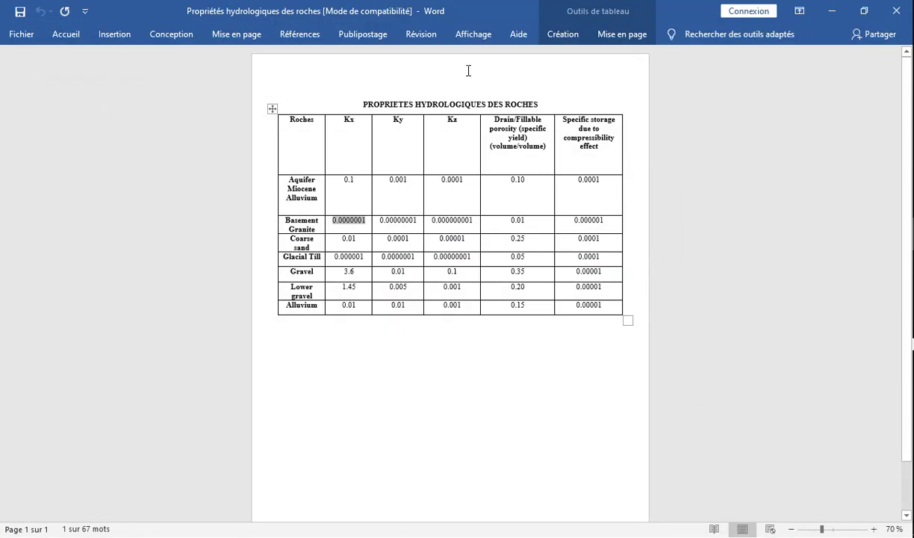
{"action": "left_click_drag", "start_coordinate": [364, 259], "coordinate": [320, 257]}
{"action": "right_click", "coordinate": [336, 257]}
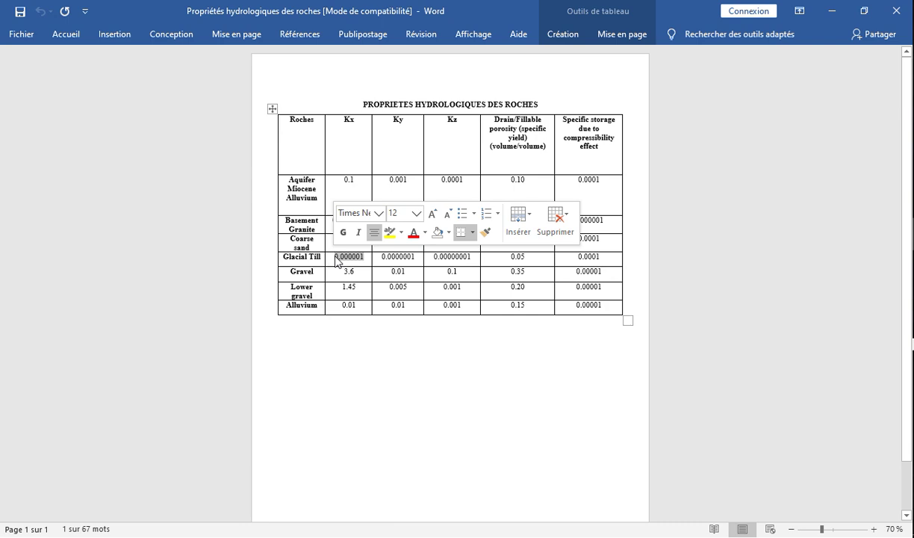
{"action": "left_click", "coordinate": [360, 282]}
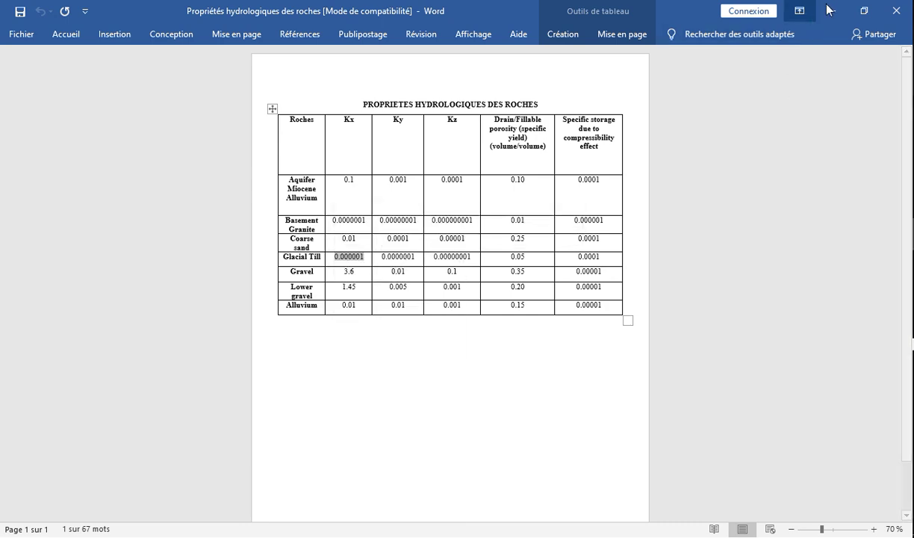
{"action": "key", "text": "alt+Tab"}
{"action": "right_click", "coordinate": [513, 320]}
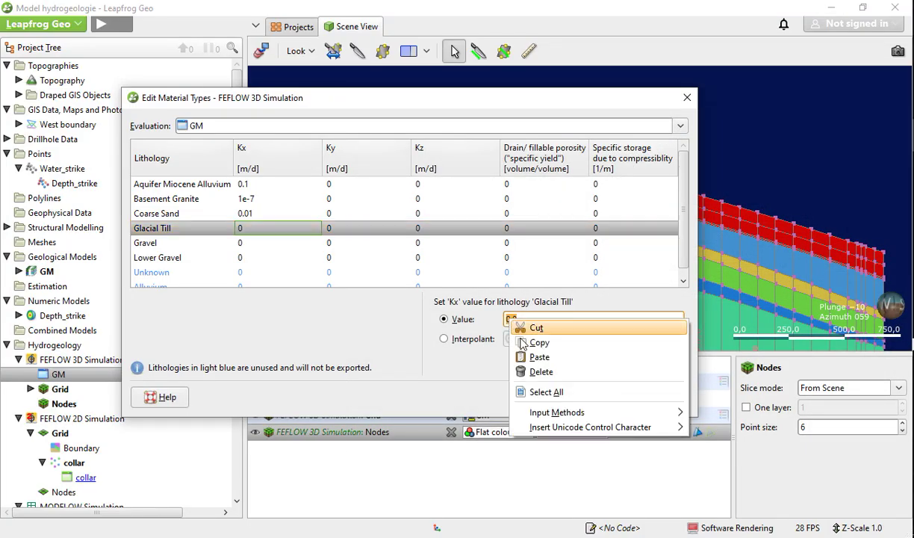
{"action": "left_click", "coordinate": [531, 357]}
Step: Copy Gravel's Kx from the Word table and paste 3.6 as its Kx in Leapfrog Geo
{"action": "left_click", "coordinate": [234, 239]}
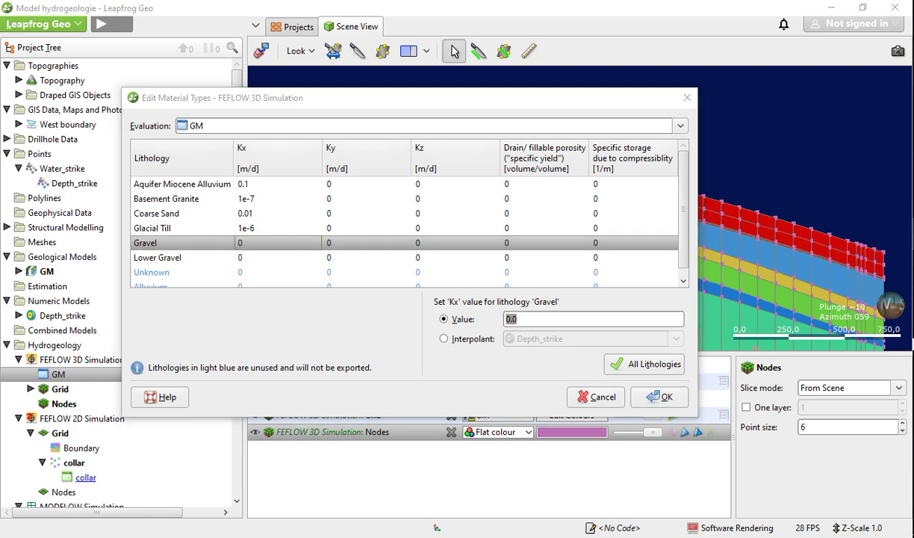
{"action": "key", "text": "alt+Tab"}
{"action": "left_click_drag", "start_coordinate": [356, 271], "coordinate": [344, 276]}
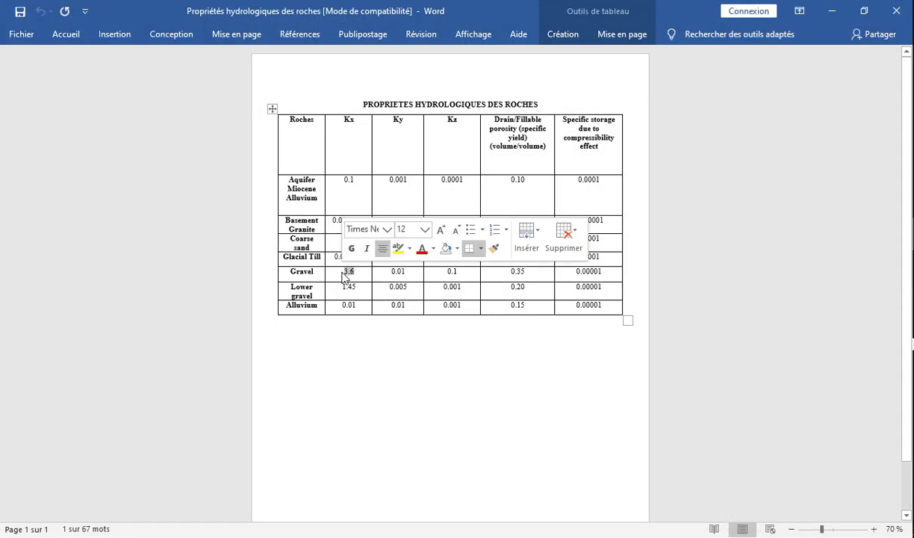
{"action": "right_click", "coordinate": [345, 275]}
{"action": "left_click", "coordinate": [366, 295]}
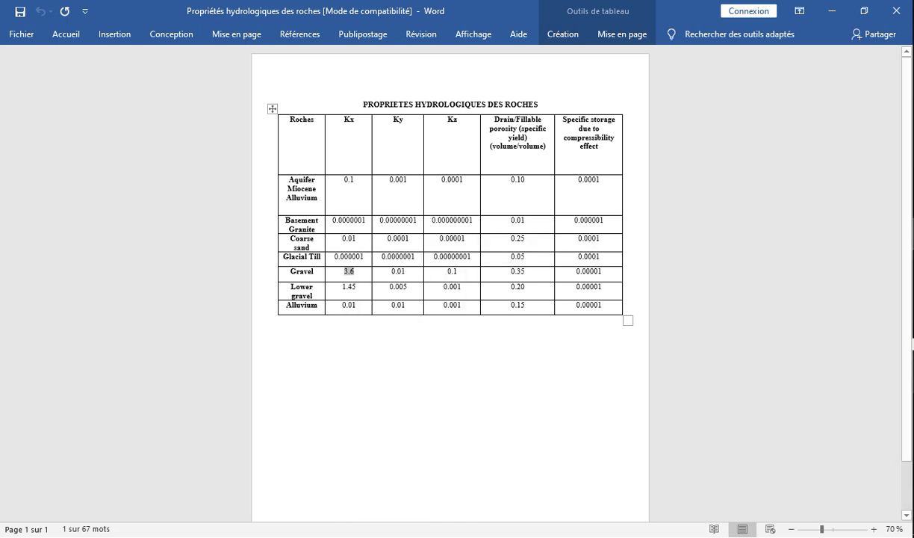
{"action": "key", "text": "alt+Tab"}
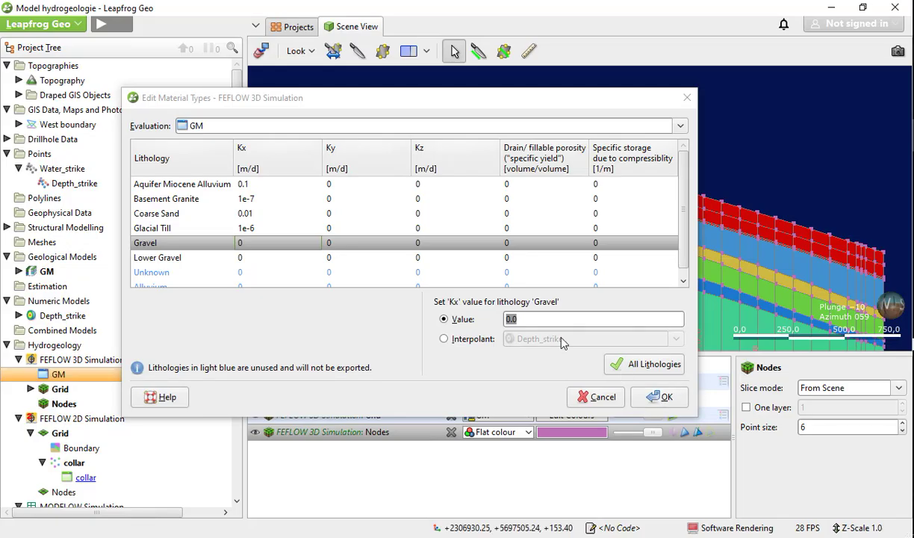
{"action": "right_click", "coordinate": [511, 319]}
{"action": "left_click", "coordinate": [523, 345]}
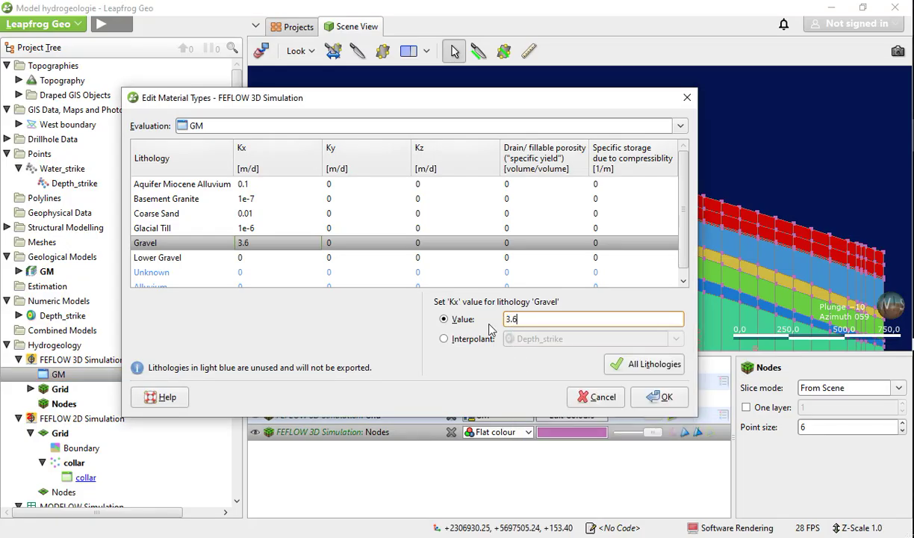
Step: Copy Lower Gravel's Kx from the Word table and paste 1.45 as its Kx in Leapfrog Geo
{"action": "left_click", "coordinate": [245, 258]}
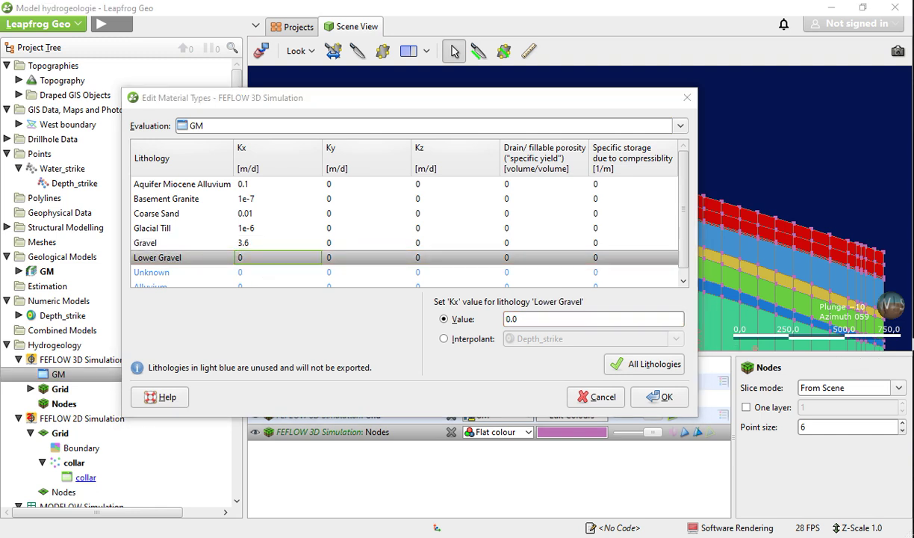
{"action": "left_click", "coordinate": [776, 334]}
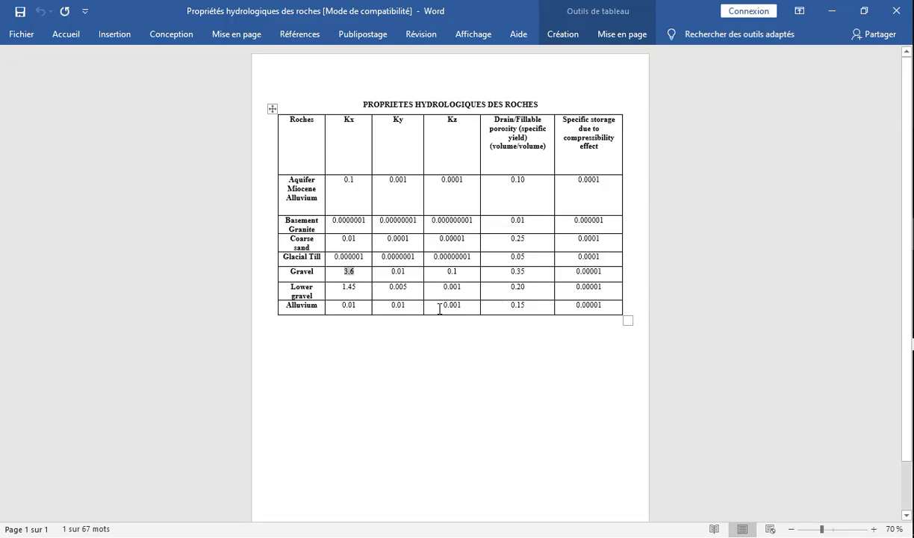
{"action": "left_click", "coordinate": [357, 288]}
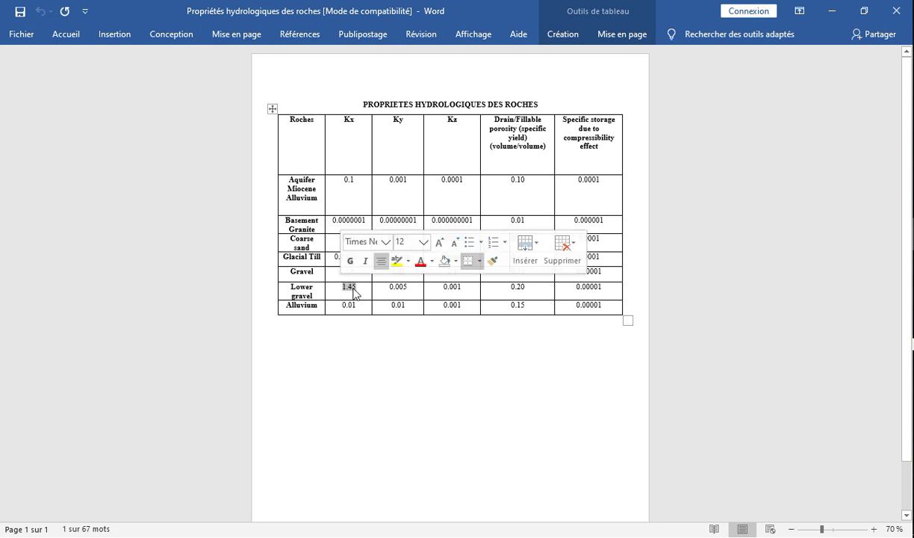
{"action": "right_click", "coordinate": [348, 288]}
{"action": "left_click", "coordinate": [425, 51]}
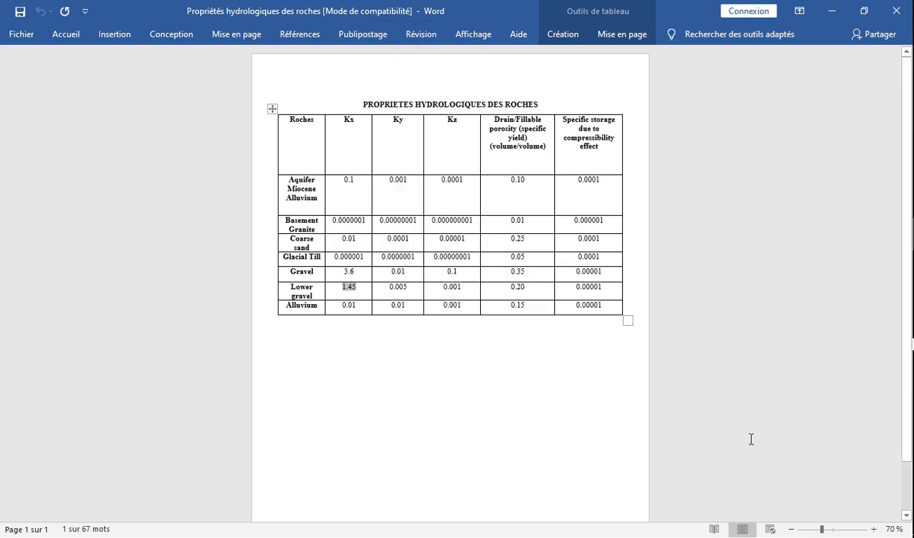
{"action": "left_click", "coordinate": [912, 345]}
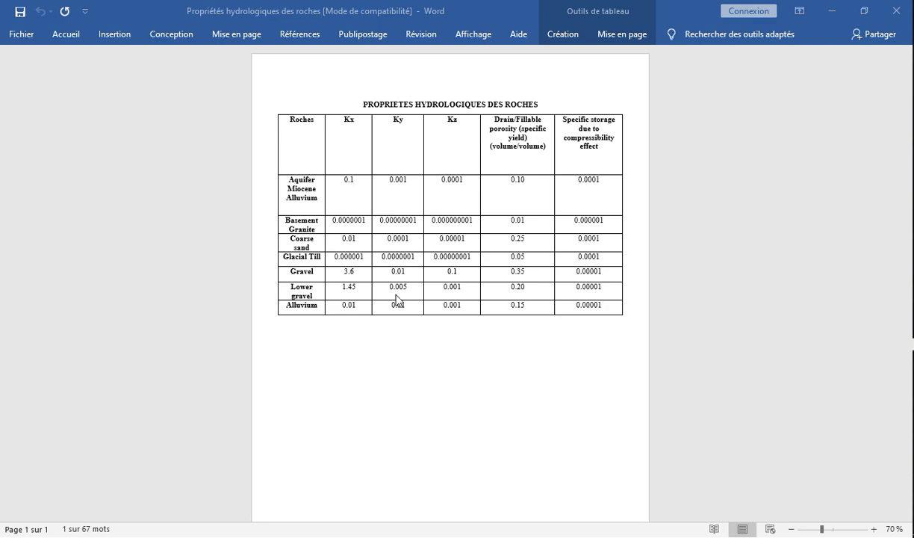
{"action": "left_click", "coordinate": [913, 343]}
{"action": "left_click", "coordinate": [277, 259]}
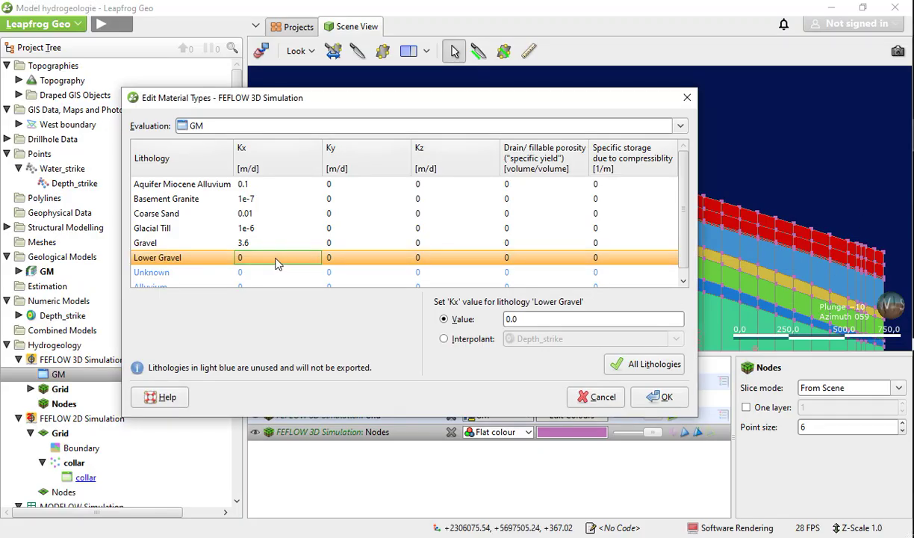
{"action": "key", "text": "Tab"}
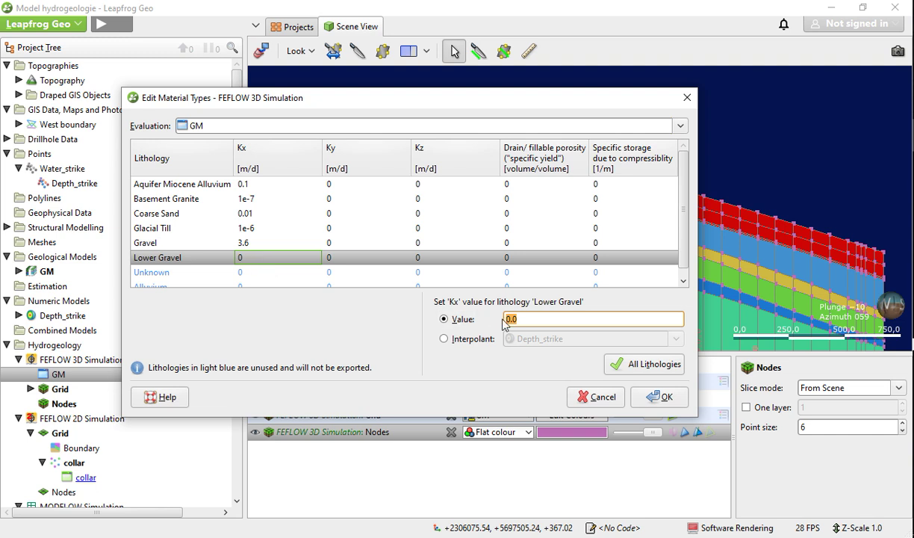
{"action": "right_click", "coordinate": [487, 297]}
{"action": "left_click", "coordinate": [505, 338]}
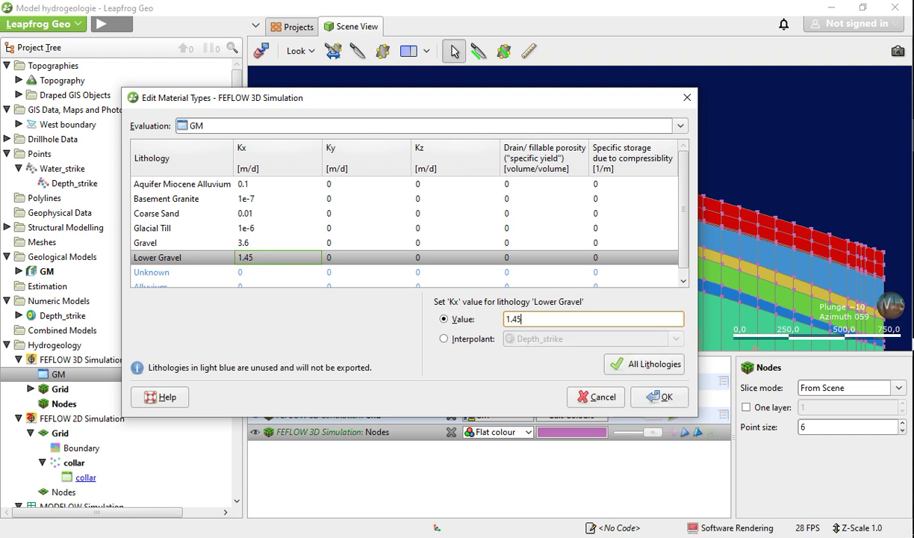
Step: Copy Alluvium's Kx from the Word table and paste 0.01 as its Kx in Leapfrog Geo
{"action": "key", "text": "alt+Tab"}
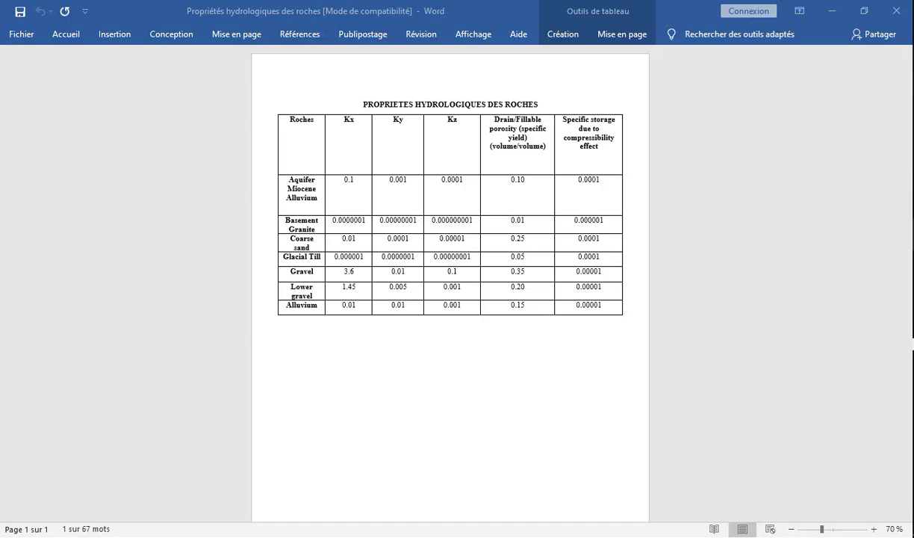
{"action": "double_click", "coordinate": [350, 305]}
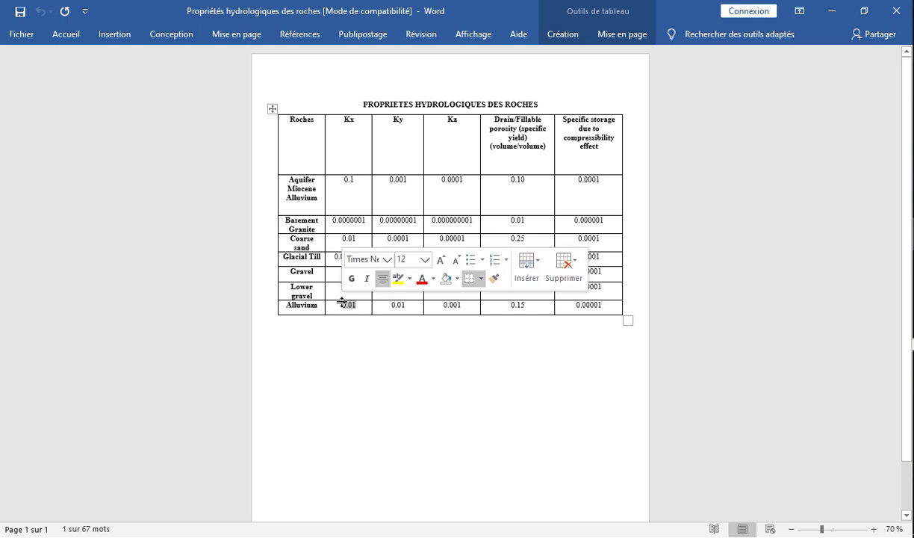
{"action": "right_click", "coordinate": [347, 306]}
{"action": "left_click", "coordinate": [396, 66]}
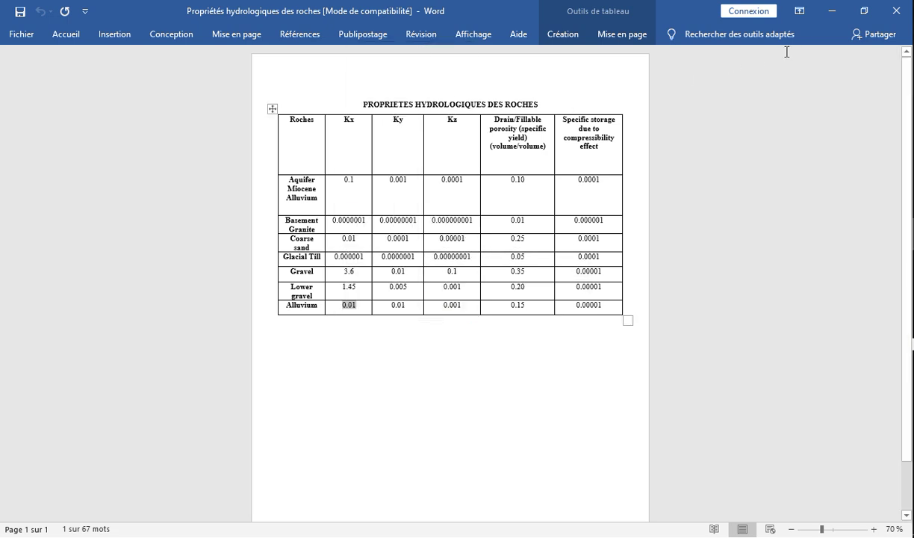
{"action": "left_click", "coordinate": [831, 11]}
{"action": "scroll", "coordinate": [246, 269], "scroll_direction": "down", "scroll_amount": 1}
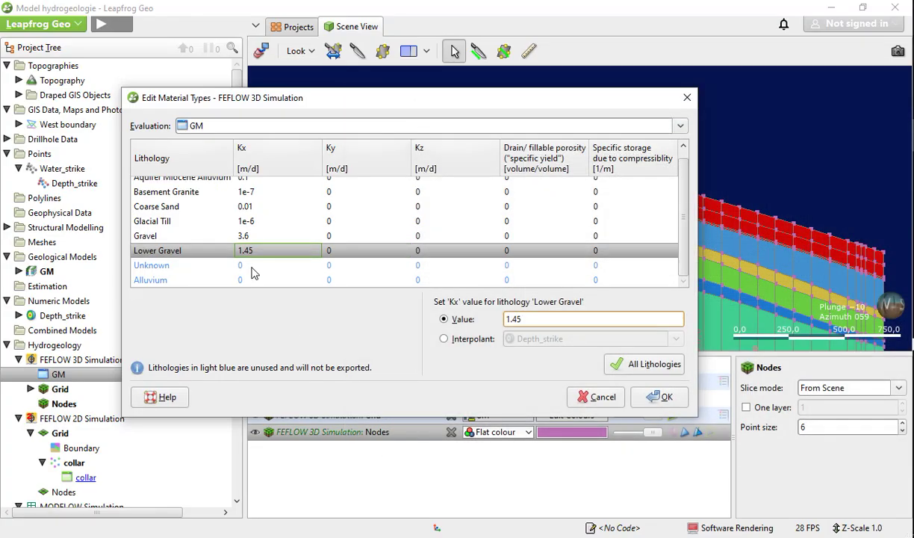
{"action": "left_click", "coordinate": [247, 282]}
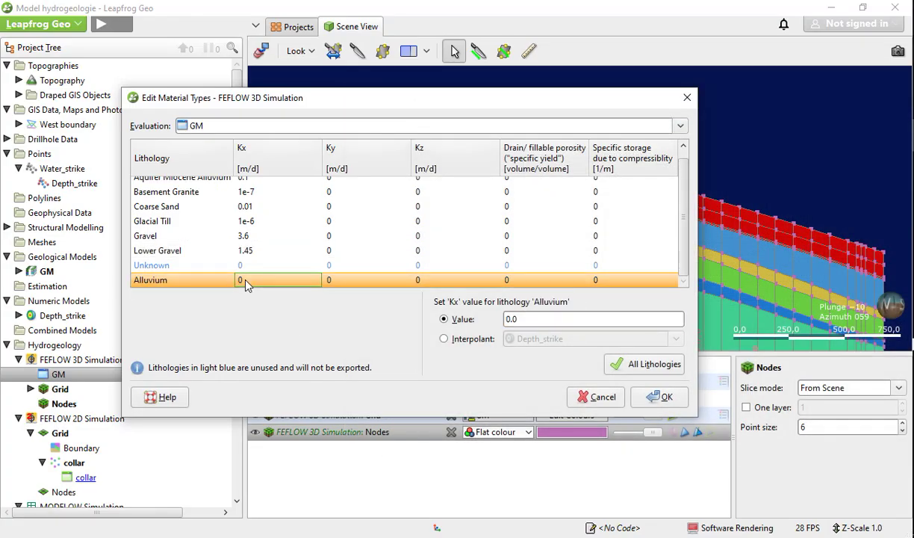
{"action": "right_click", "coordinate": [493, 319]}
{"action": "left_click", "coordinate": [523, 351]}
Step: Copy Aquifer Miocene Alluvium's Ky from the Word table and set its Ky to 0.001 in Leapfrog Geo
{"action": "scroll", "coordinate": [310, 236], "scroll_direction": "up", "scroll_amount": 1}
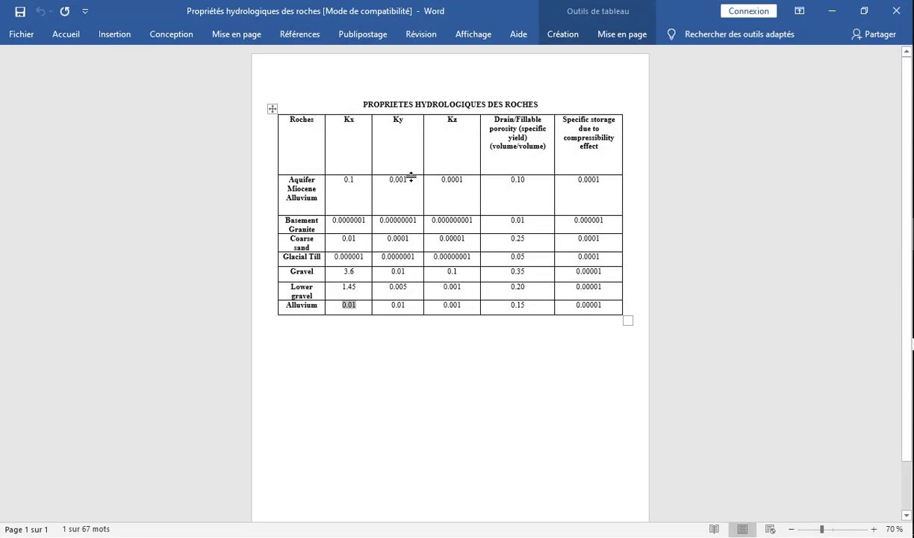
{"action": "left_click_drag", "start_coordinate": [410, 183], "coordinate": [386, 183]}
{"action": "right_click", "coordinate": [388, 177]}
{"action": "left_click", "coordinate": [423, 200]}
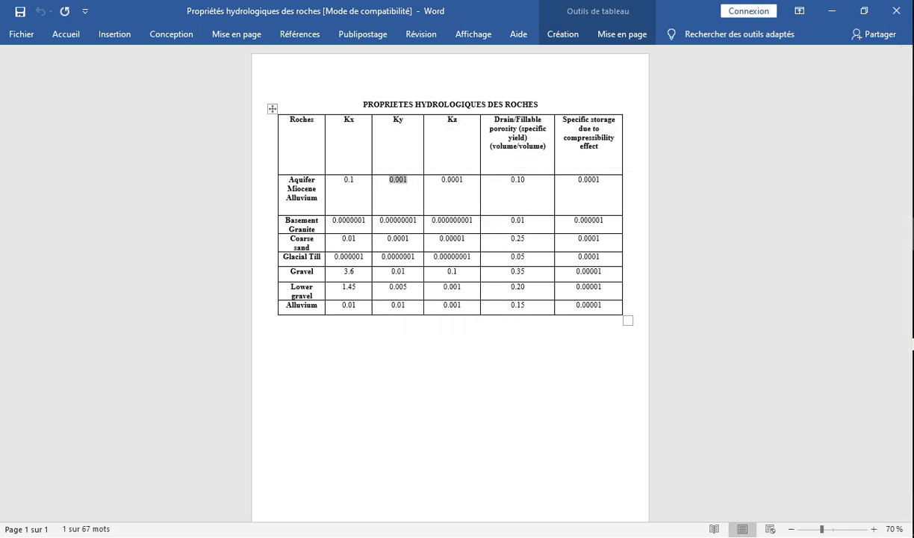
{"action": "key", "text": "alt+Tab"}
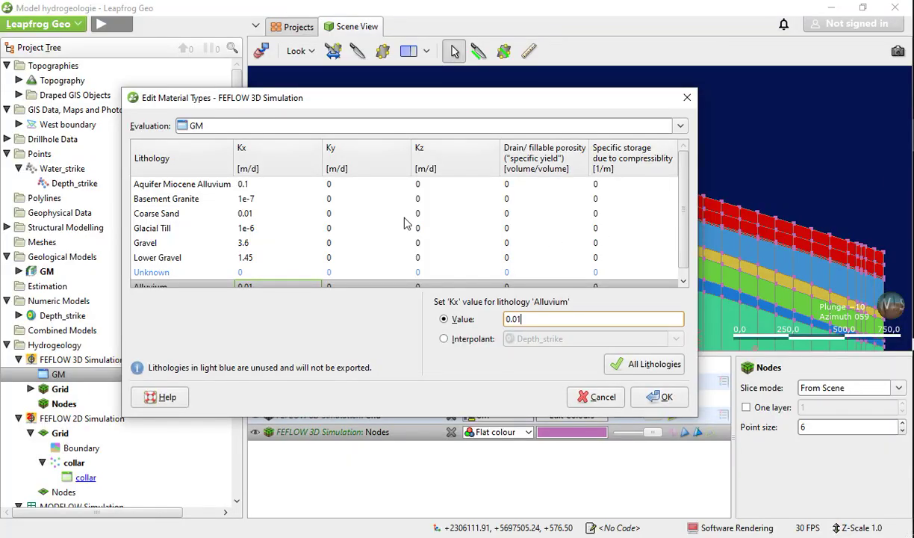
{"action": "left_click", "coordinate": [329, 185]}
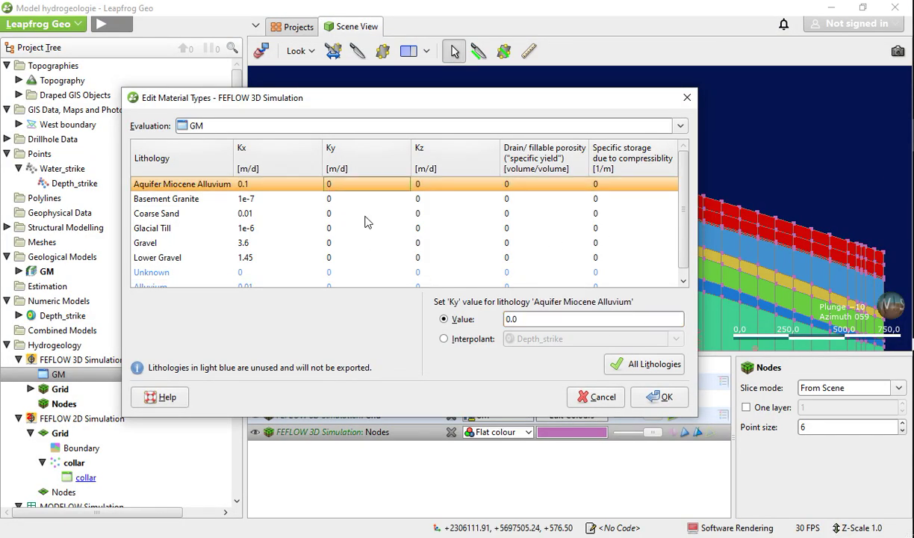
{"action": "right_click", "coordinate": [514, 320]}
{"action": "left_click", "coordinate": [535, 351]}
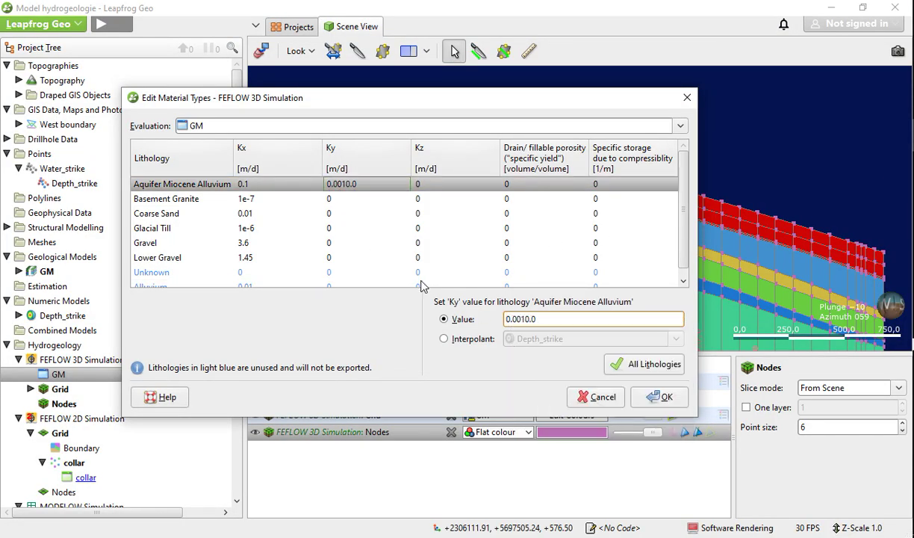
{"action": "left_click", "coordinate": [351, 200]}
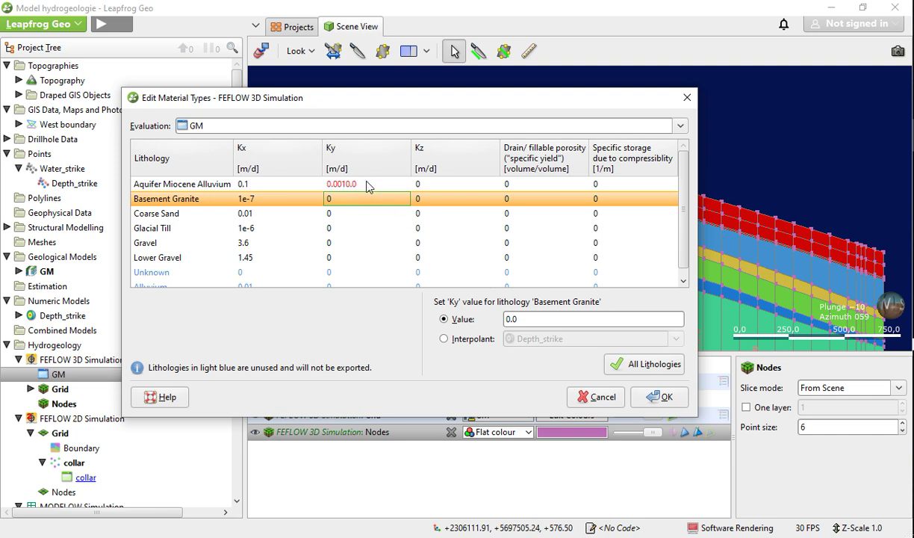
{"action": "left_click", "coordinate": [354, 182]}
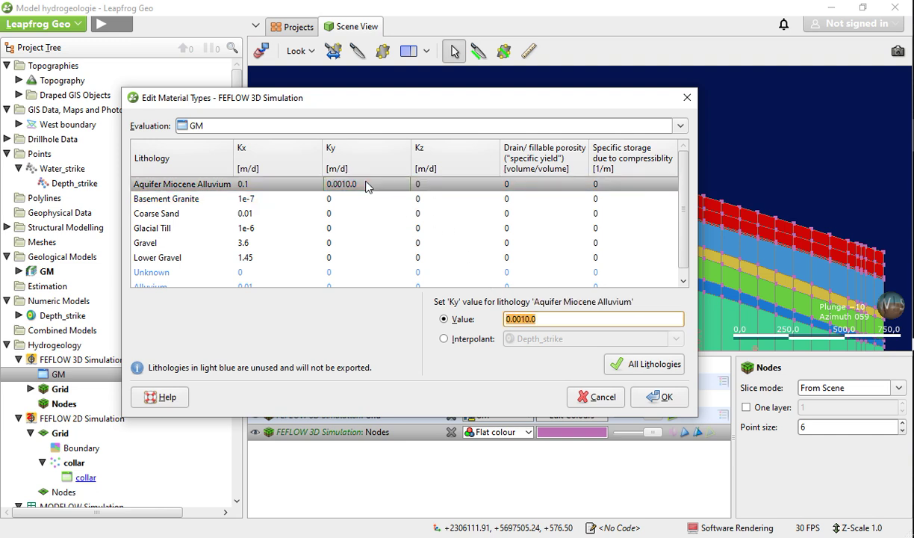
{"action": "left_click", "coordinate": [547, 319]}
{"action": "key", "text": "BackSpace"}
Step: Copy Basement Granite's Ky from the Word table and set its Ky to 0.00000001 in Leapfrog Geo
{"action": "left_click", "coordinate": [330, 199]}
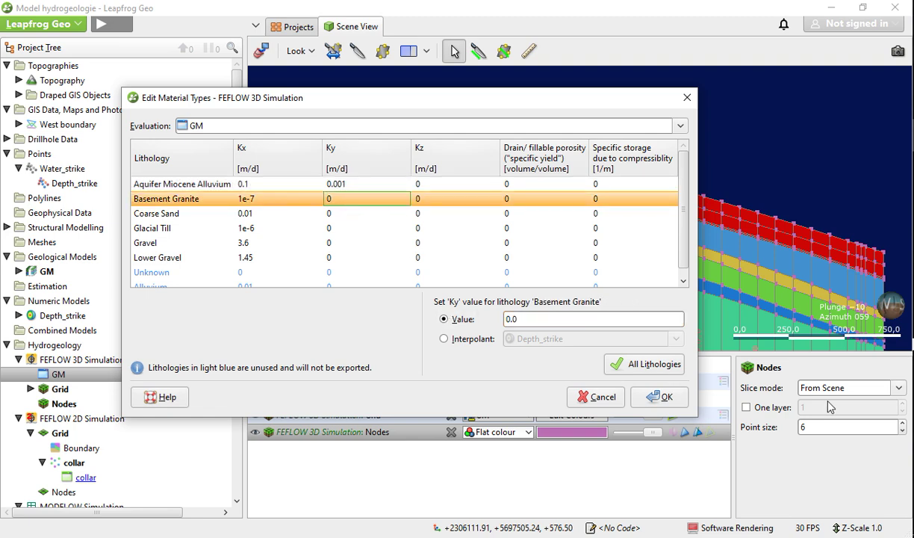
{"action": "key", "text": "alt+Tab"}
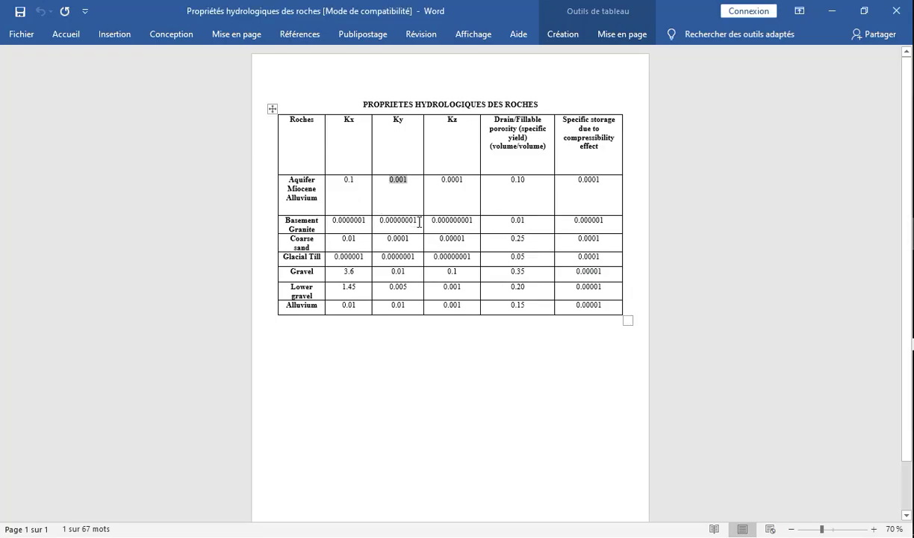
{"action": "left_click_drag", "start_coordinate": [419, 222], "coordinate": [384, 222]}
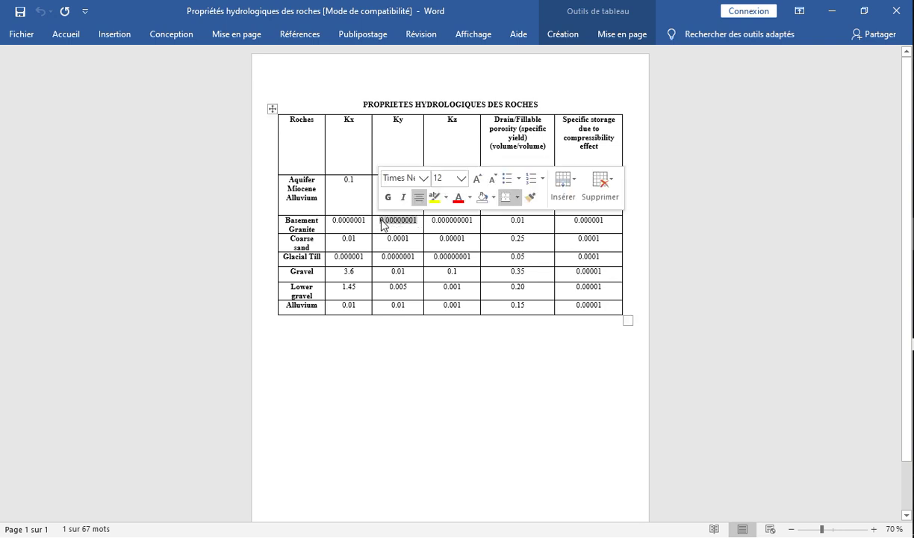
{"action": "right_click", "coordinate": [380, 223]}
{"action": "left_click", "coordinate": [501, 241]}
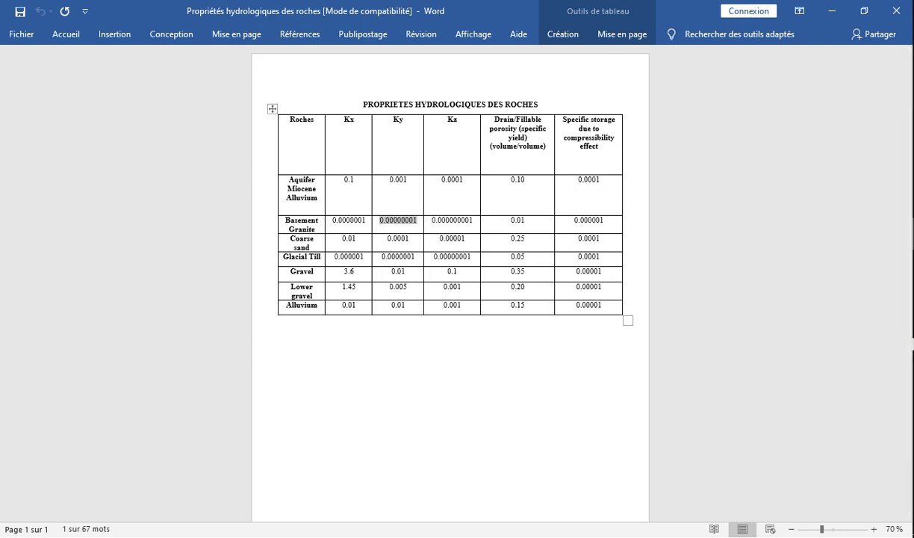
{"action": "key", "text": "alt+Tab"}
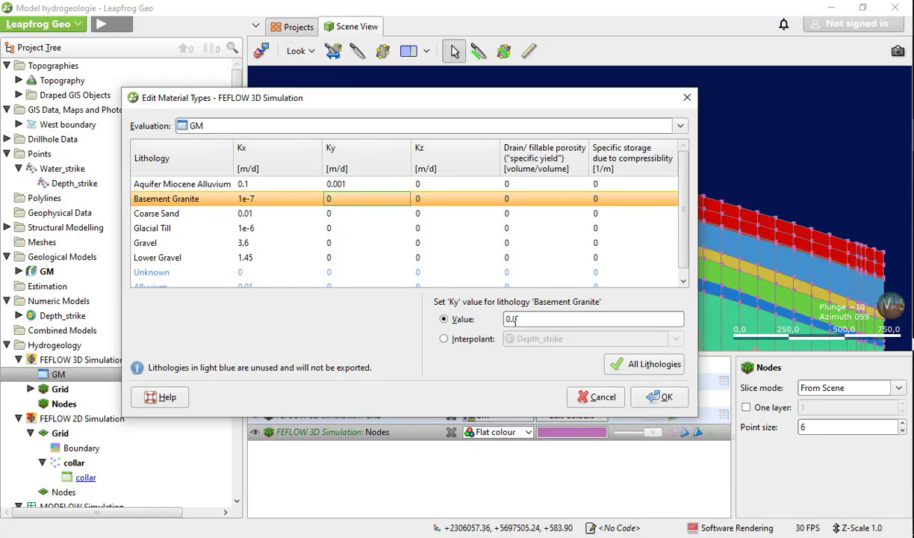
{"action": "right_click", "coordinate": [513, 319]}
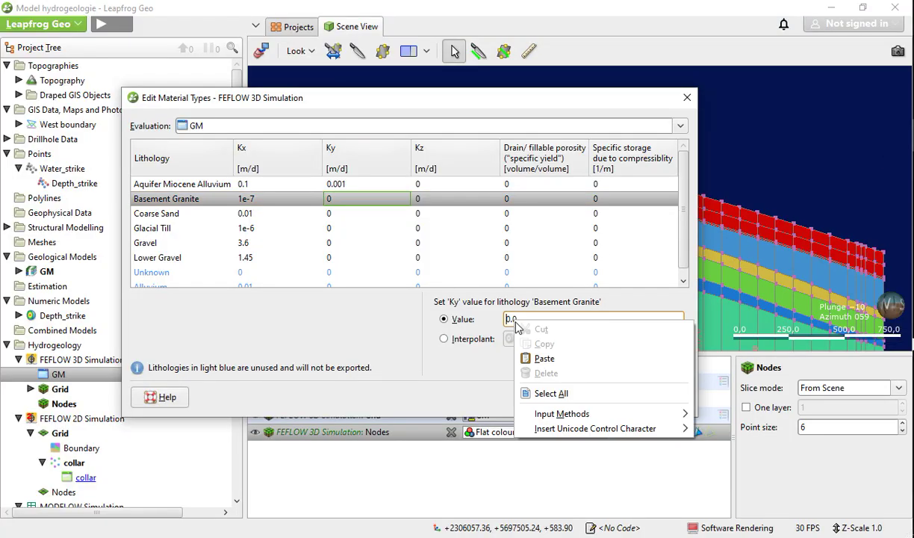
{"action": "left_click", "coordinate": [544, 359]}
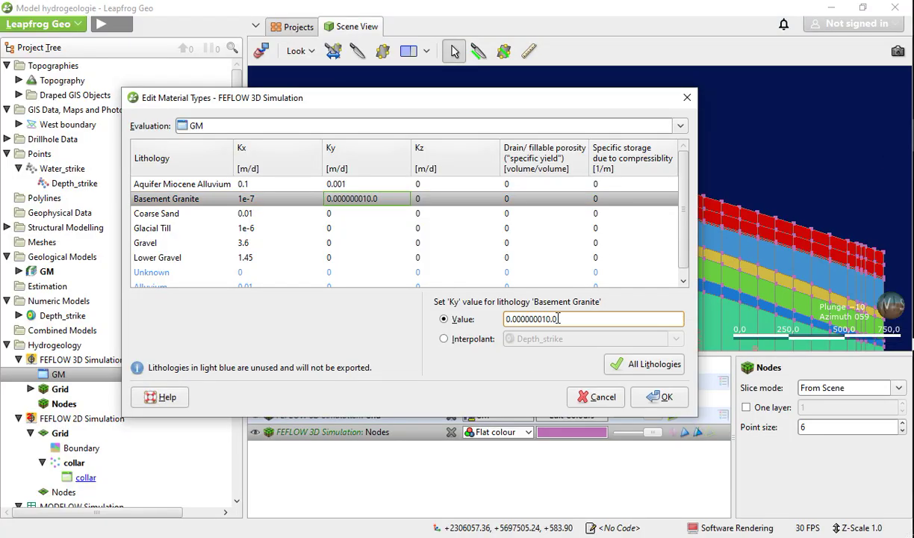
{"action": "left_click_drag", "start_coordinate": [559, 319], "coordinate": [550, 319]}
{"action": "key", "text": "BackSpace"}
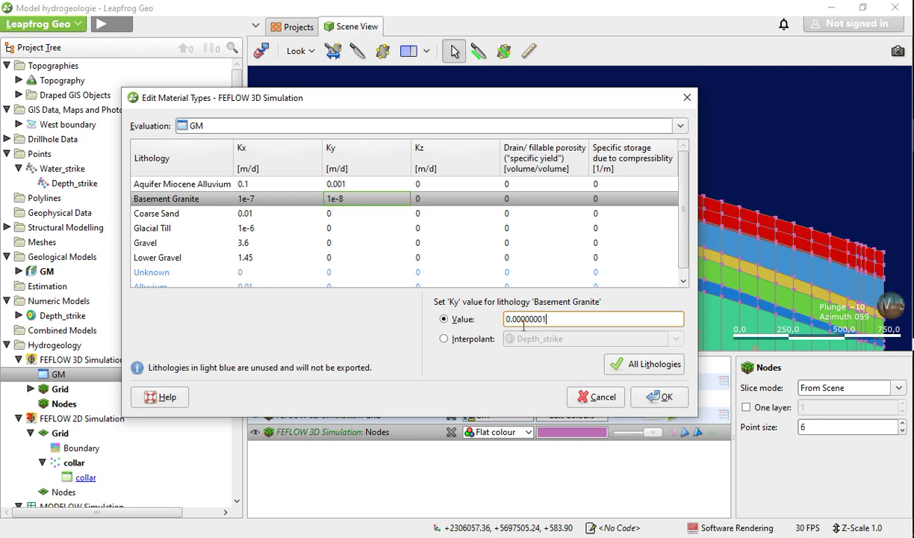
Step: Copy Coarse Sand's Ky from the Word table and set its Ky to 0.0001 in Leapfrog Geo
{"action": "left_click", "coordinate": [336, 213]}
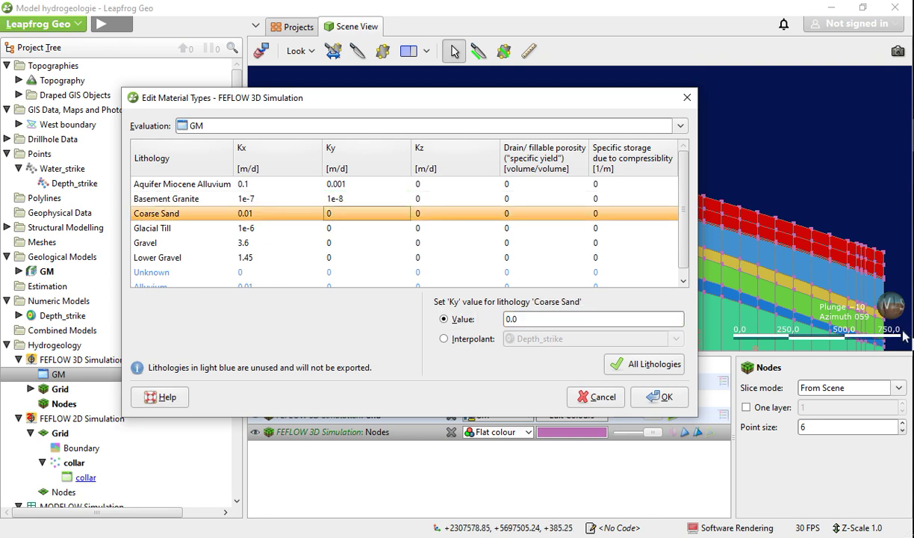
{"action": "key", "text": "alt+Tab"}
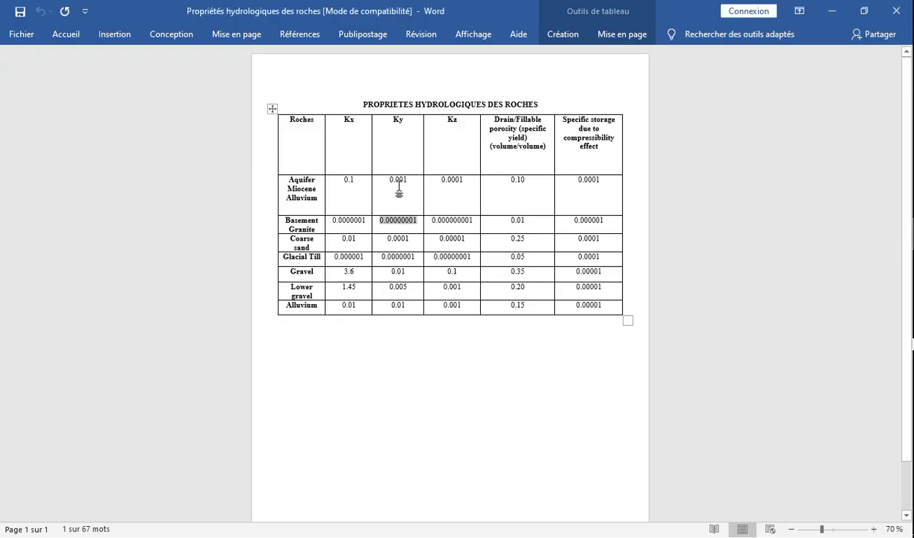
{"action": "double_click", "coordinate": [404, 238]}
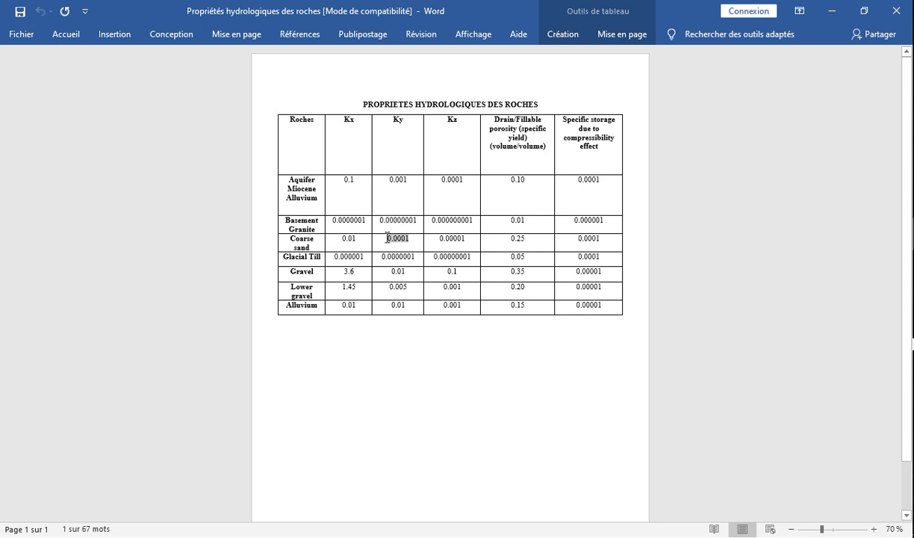
{"action": "right_click", "coordinate": [387, 239]}
{"action": "left_click", "coordinate": [415, 265]}
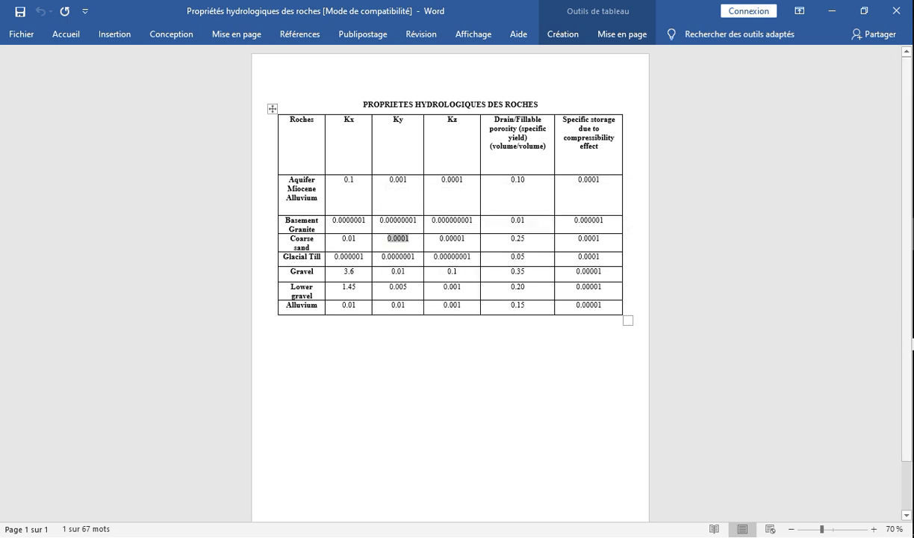
{"action": "key", "text": "alt+Tab"}
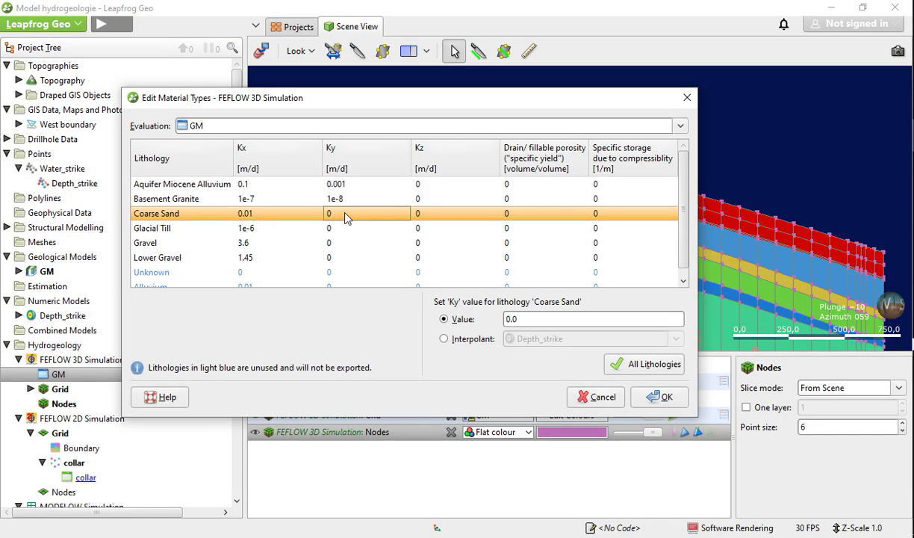
{"action": "right_click", "coordinate": [514, 322]}
{"action": "left_click", "coordinate": [512, 352]}
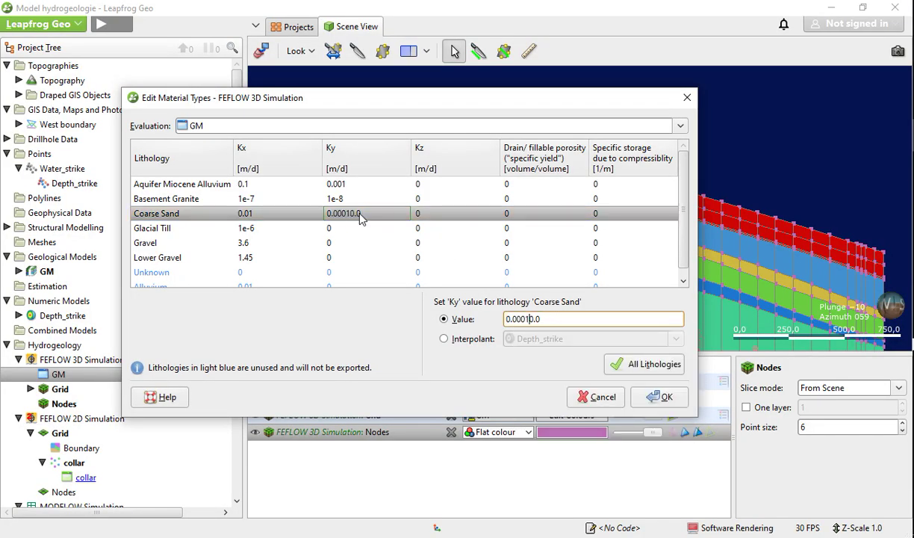
{"action": "left_click", "coordinate": [381, 214]}
{"action": "left_click", "coordinate": [549, 319]}
{"action": "key", "text": "BackSpace"}
{"action": "key", "text": "BackSpace"}
{"action": "key", "text": "BackSpace"}
{"action": "left_click", "coordinate": [340, 215]}
{"action": "left_click", "coordinate": [340, 227]}
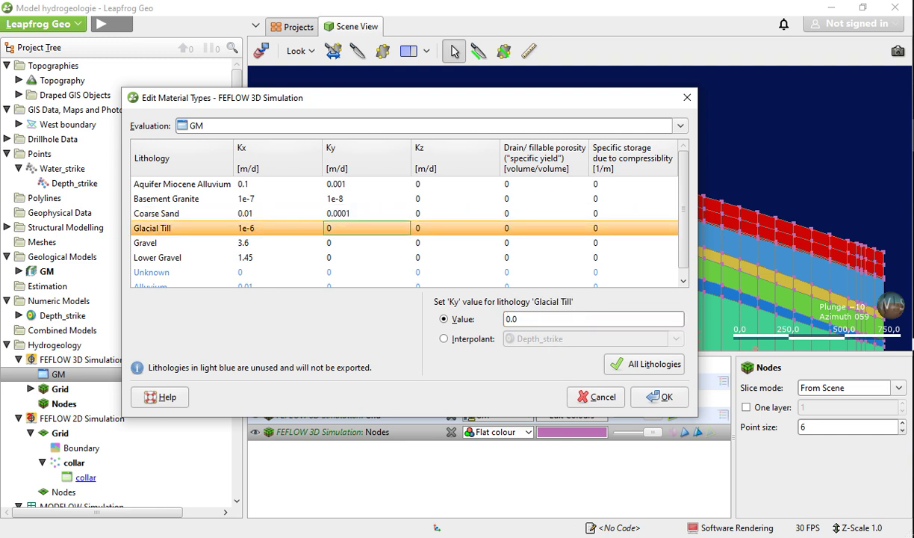
Step: Copy Glacial Till's Ky from the Word table and set its Ky to 0.0000001 in Leapfrog Geo
{"action": "key", "text": "alt+Tab"}
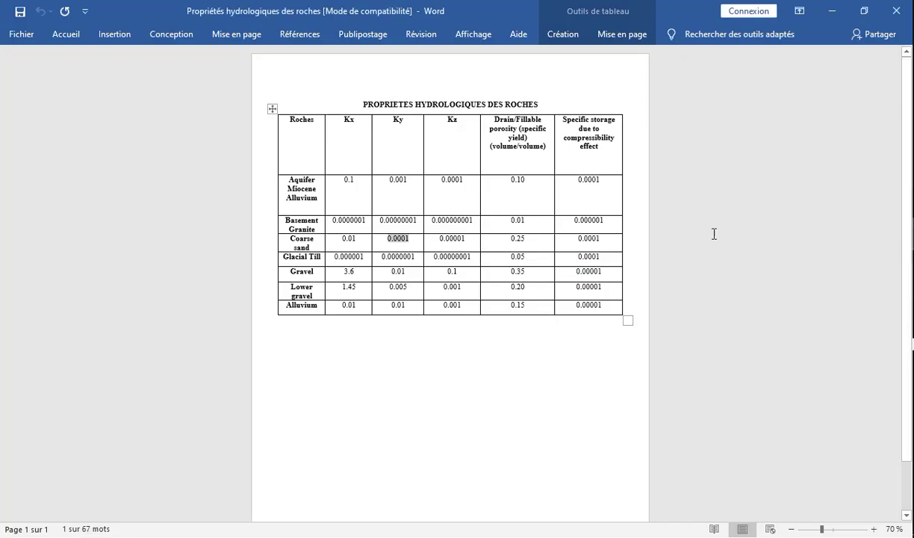
{"action": "left_click_drag", "start_coordinate": [418, 257], "coordinate": [380, 256]}
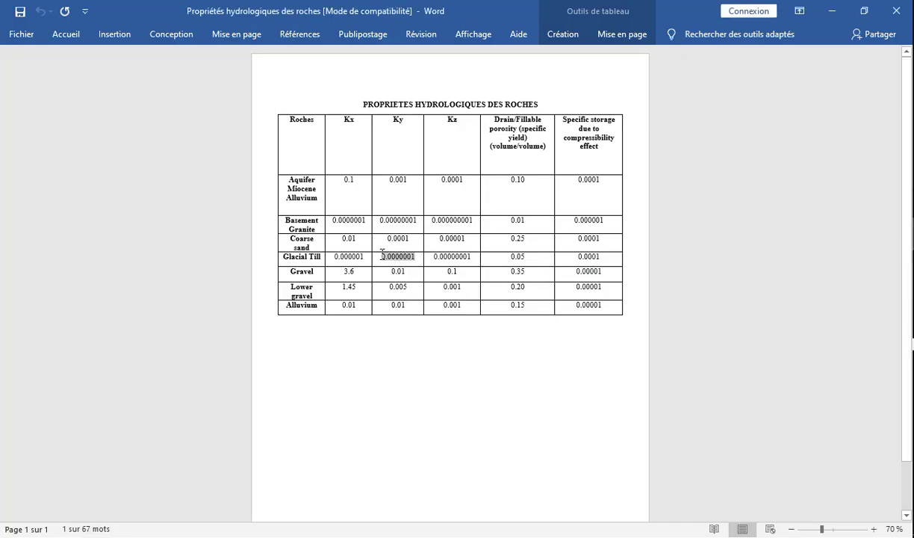
{"action": "right_click", "coordinate": [384, 257]}
{"action": "left_click", "coordinate": [419, 282]}
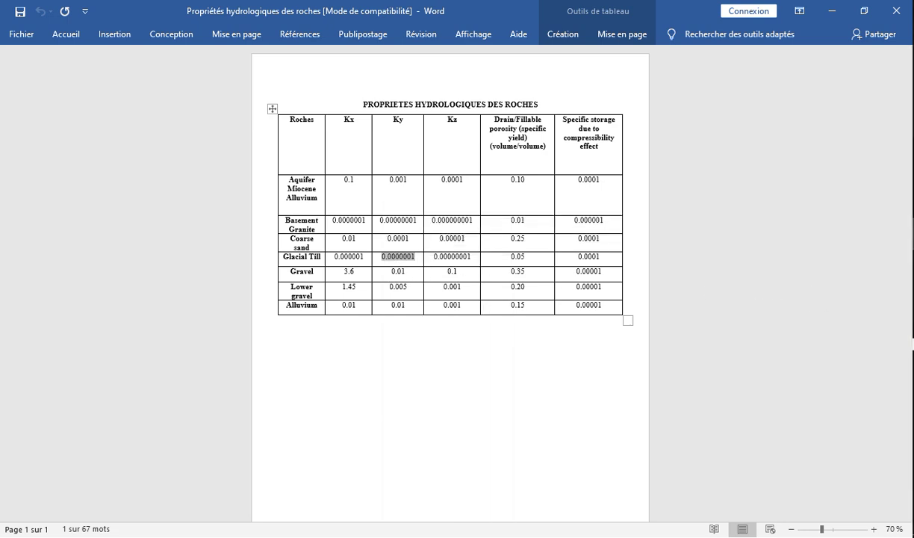
{"action": "key", "text": "alt+Tab"}
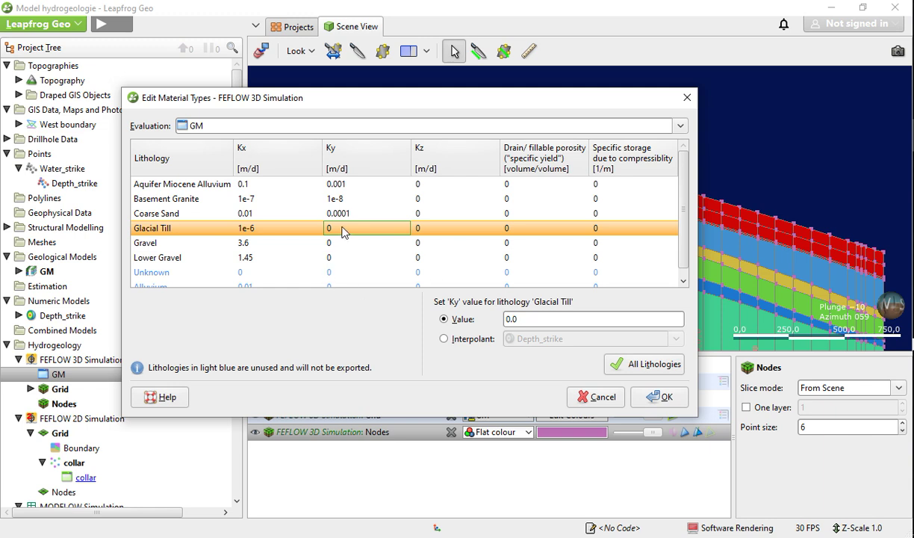
{"action": "right_click", "coordinate": [510, 319]}
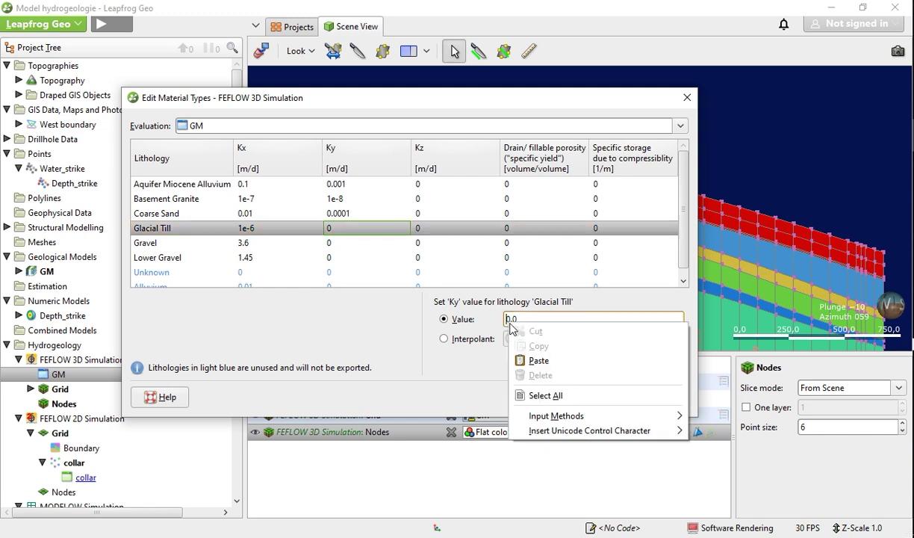
{"action": "left_click", "coordinate": [542, 358]}
{"action": "left_click_drag", "start_coordinate": [556, 322], "coordinate": [546, 322]}
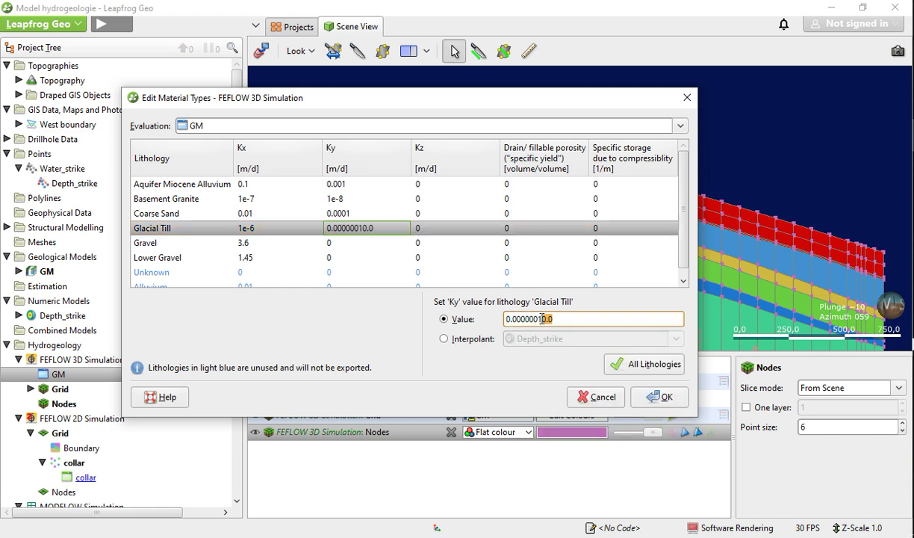
{"action": "key", "text": "BackSpace"}
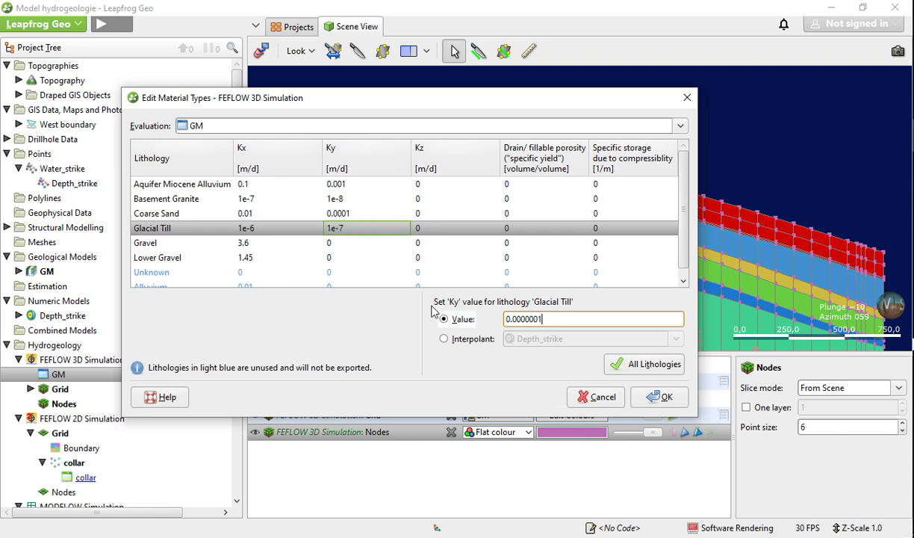
Step: Copy Gravel's Ky from the Word table and set its Ky to 0.01 in Leapfrog Geo
{"action": "left_click", "coordinate": [350, 248]}
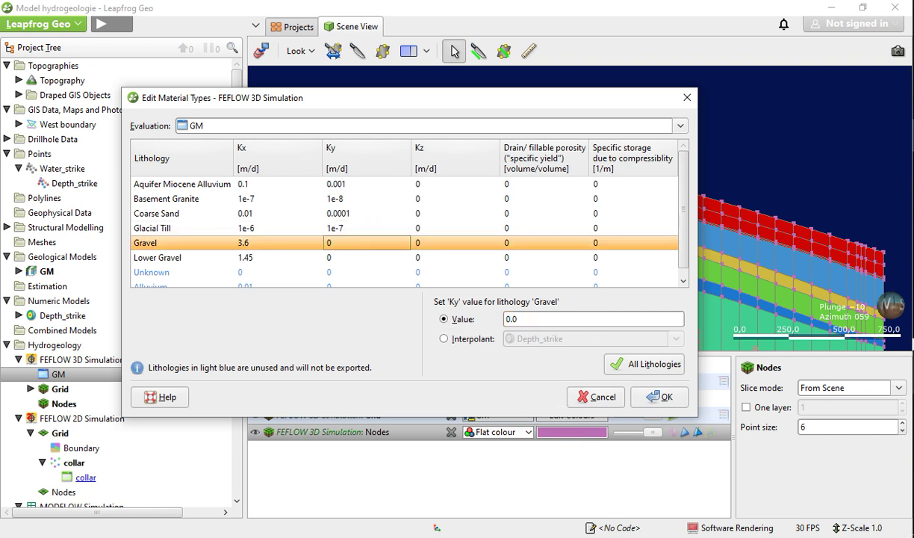
{"action": "key", "text": "alt+Tab"}
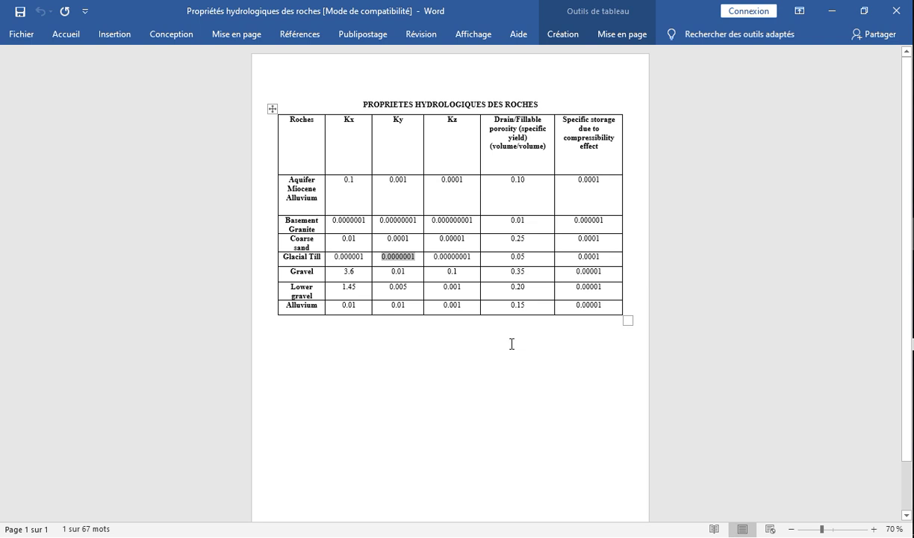
{"action": "double_click", "coordinate": [398, 271]}
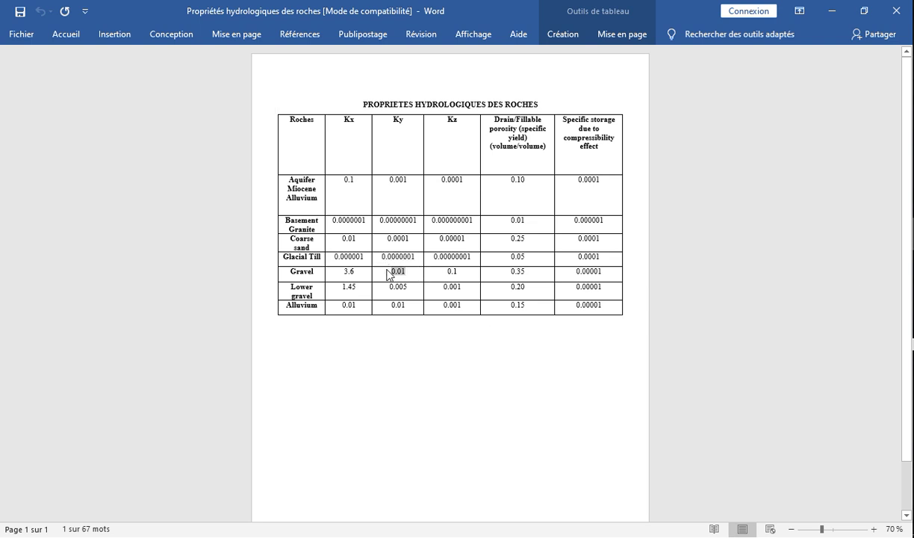
{"action": "right_click", "coordinate": [398, 269]}
{"action": "left_click", "coordinate": [403, 292]}
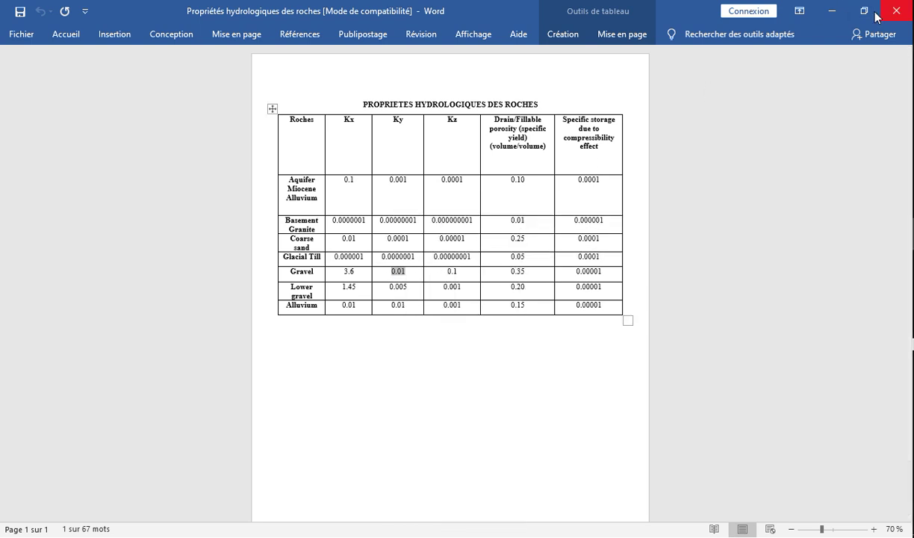
{"action": "left_click", "coordinate": [831, 11]}
{"action": "double_click", "coordinate": [341, 242]}
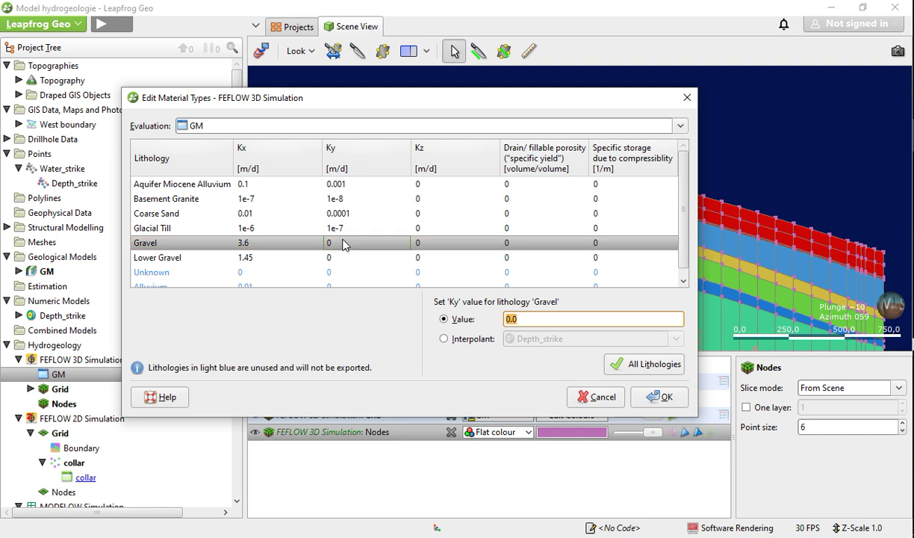
{"action": "right_click", "coordinate": [513, 320]}
{"action": "left_click", "coordinate": [532, 359]}
Step: Copy Lower Gravel's Ky from the Word table and set its Ky to 0.005 in Leapfrog Geo
{"action": "left_click", "coordinate": [355, 254]}
{"action": "key", "text": "alt+Tab"}
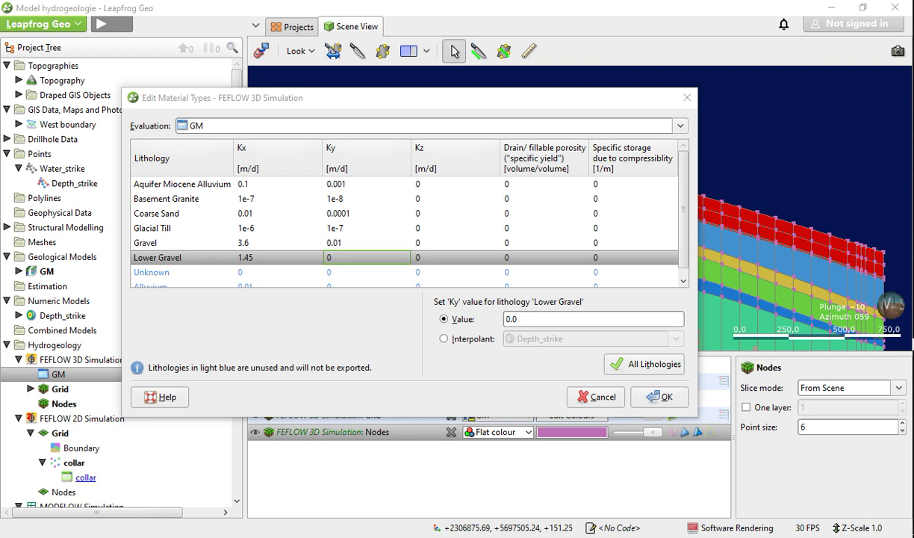
{"action": "key", "text": "alt+Tab"}
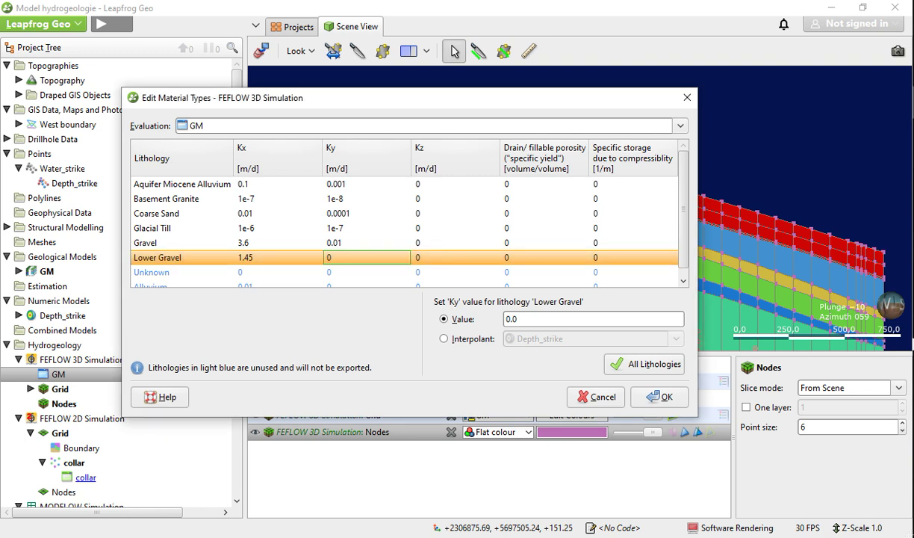
{"action": "key", "text": "alt+Tab"}
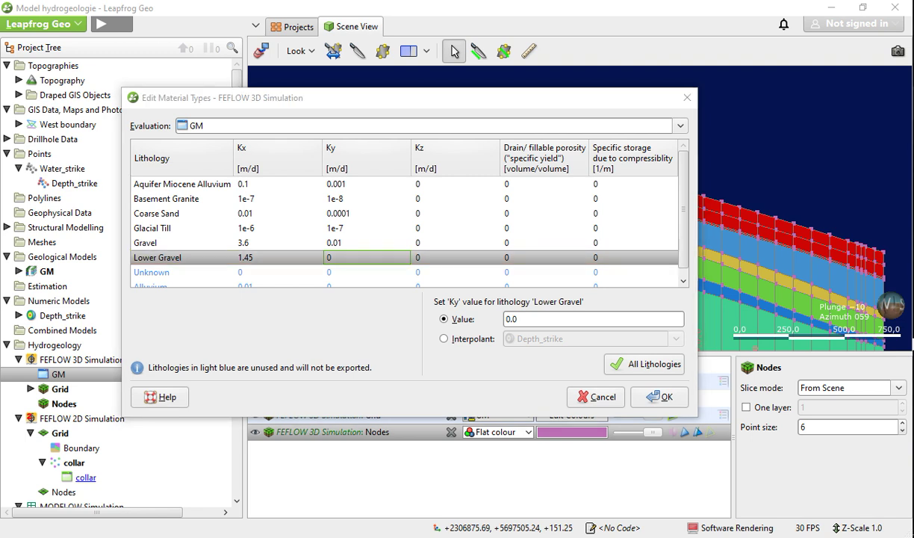
{"action": "key", "text": "alt+Tab"}
{"action": "key", "text": "alt+Tab"}
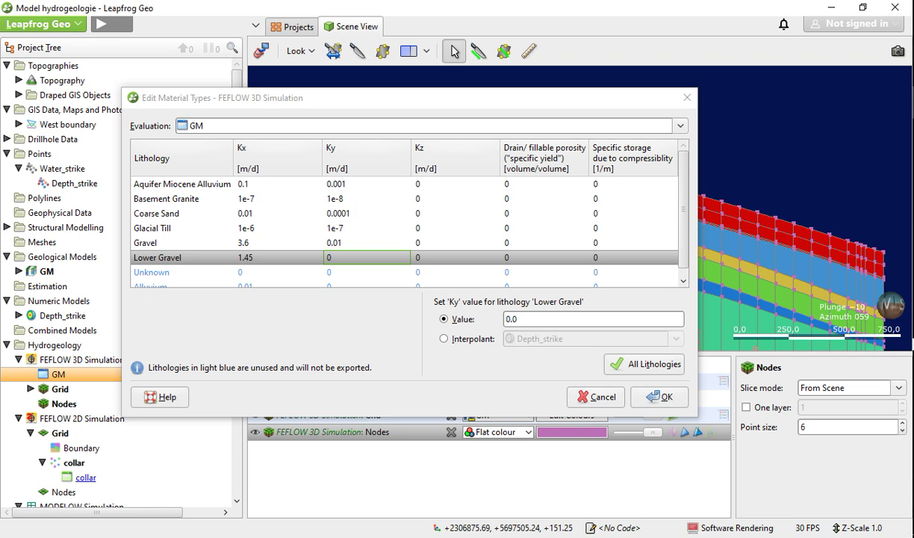
{"action": "key", "text": "super+d"}
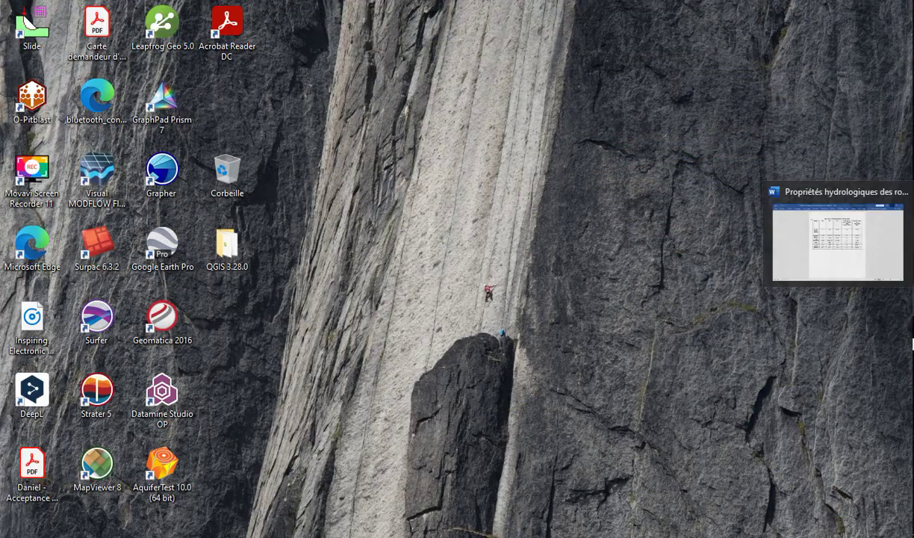
{"action": "left_click", "coordinate": [910, 338]}
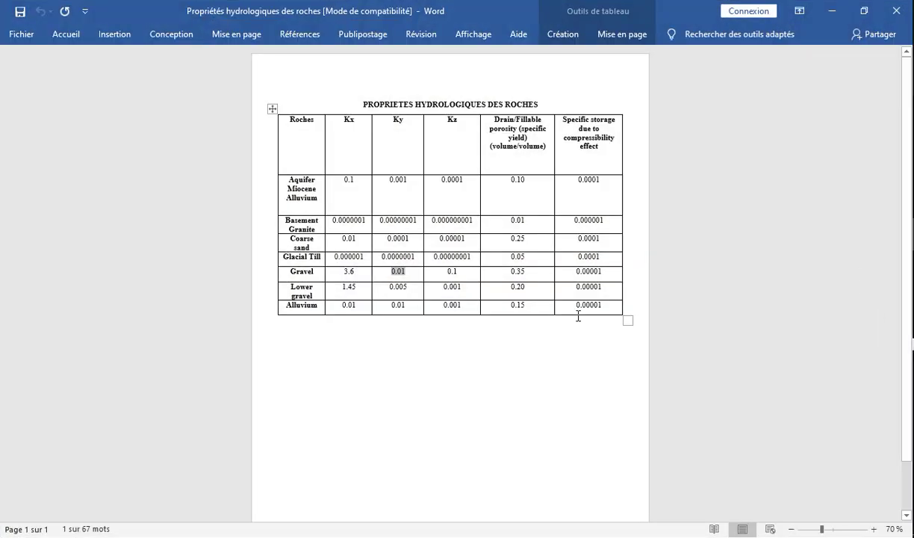
{"action": "left_click_drag", "start_coordinate": [410, 288], "coordinate": [391, 287]}
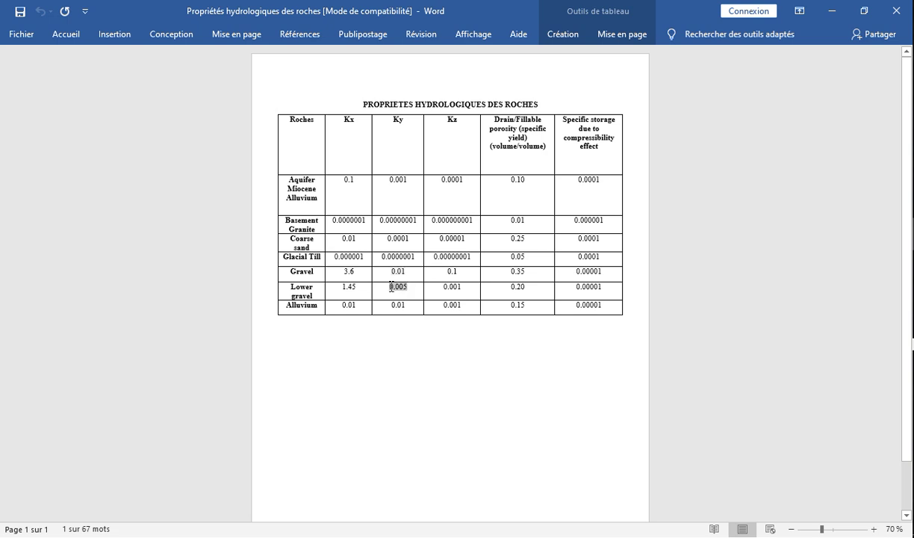
{"action": "right_click", "coordinate": [392, 286]}
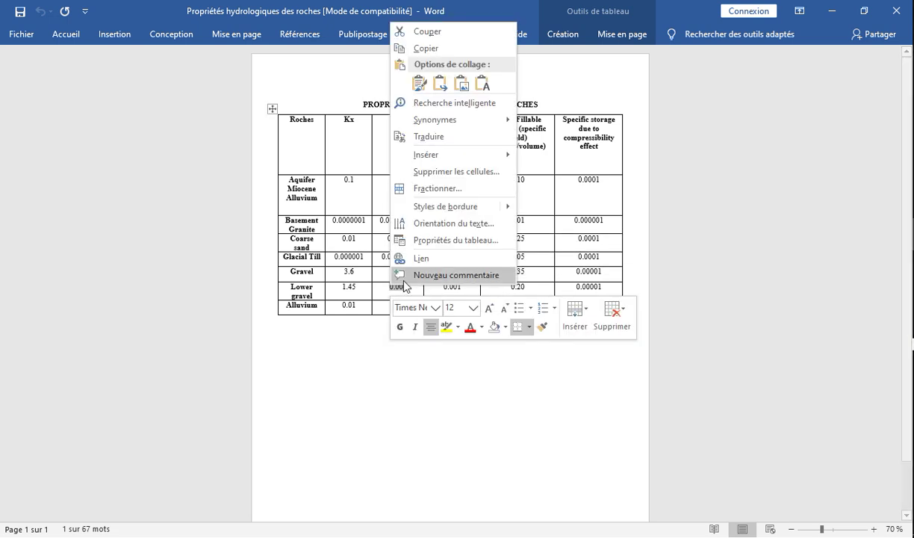
{"action": "left_click", "coordinate": [448, 49]}
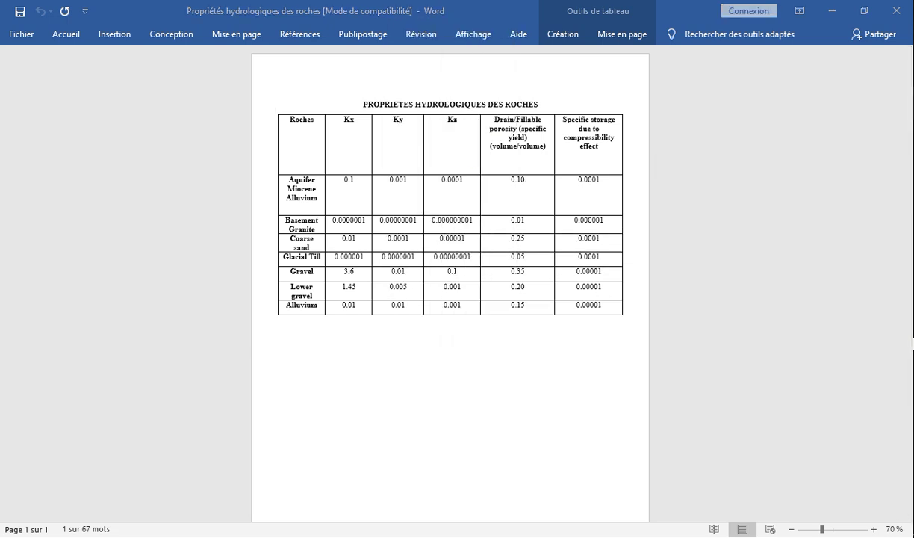
{"action": "key", "text": "alt+Tab"}
{"action": "left_click", "coordinate": [365, 258]}
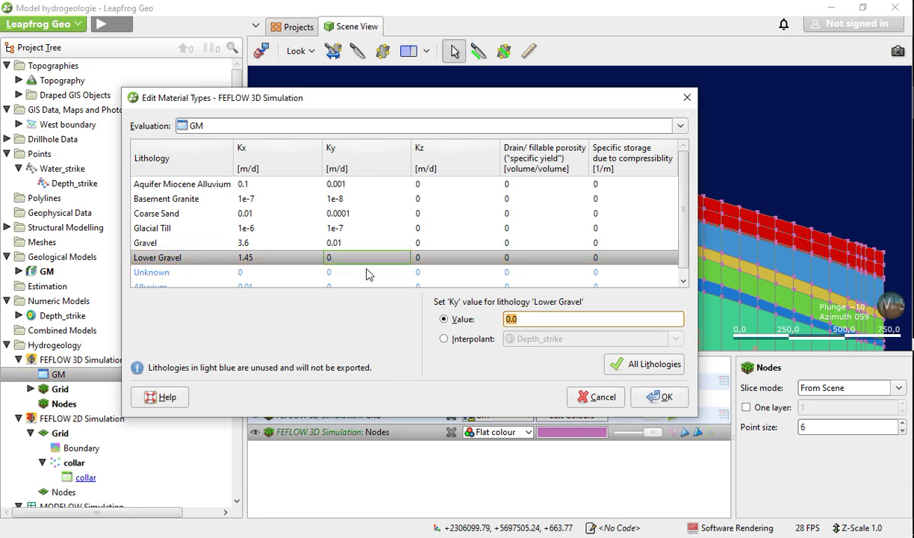
{"action": "right_click", "coordinate": [510, 317]}
{"action": "left_click", "coordinate": [527, 356]}
Step: Set Alluvium's Ky to 0.01 in the material types of the FEFLOW 3D simulation
{"action": "scroll", "coordinate": [357, 273], "scroll_direction": "down", "scroll_amount": 1}
{"action": "left_click", "coordinate": [351, 280]}
{"action": "left_click", "coordinate": [533, 320]}
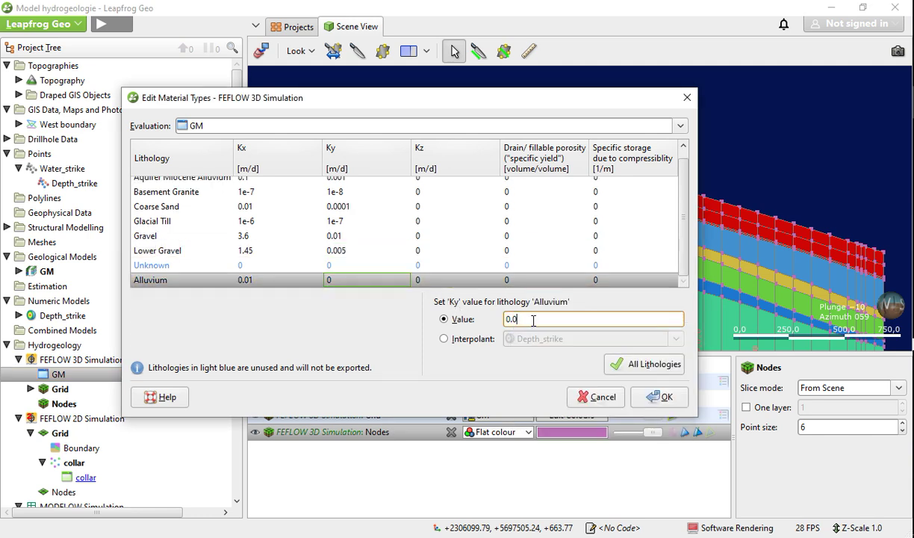
{"action": "type", "text": "1"}
Step: Copy Aquifer Miocene Alluvium's Kz from the Word table and set its Kz to 0.0001 in Leapfrog Geo
{"action": "scroll", "coordinate": [411, 246], "scroll_direction": "up", "scroll_amount": 1}
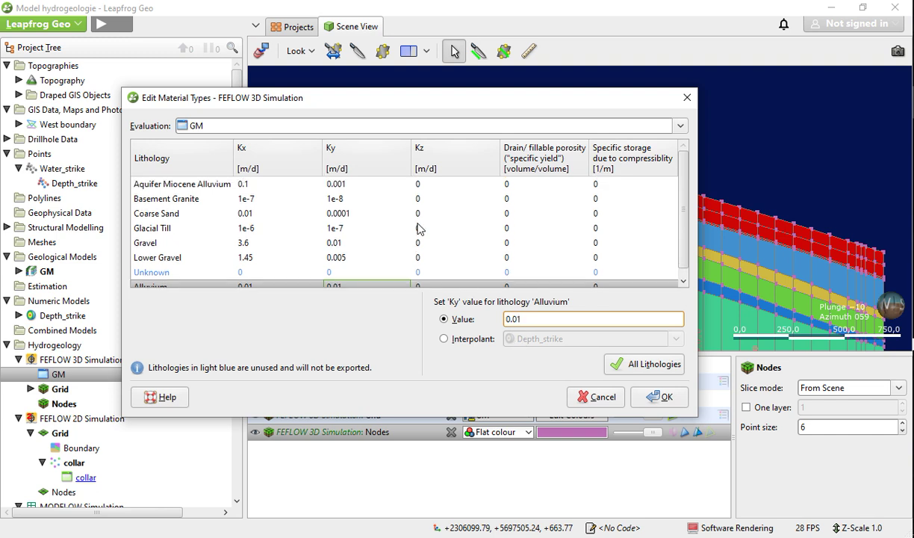
{"action": "left_click", "coordinate": [386, 215]}
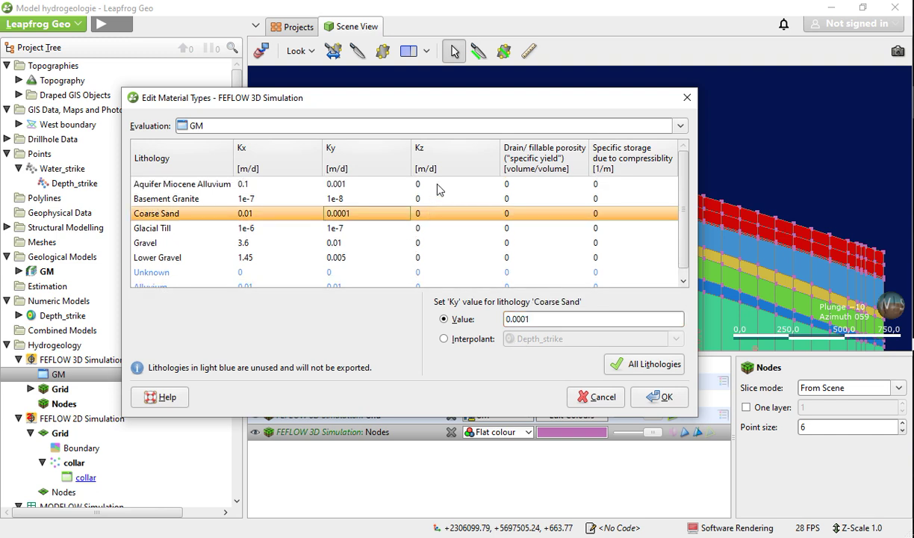
{"action": "left_click", "coordinate": [418, 181]}
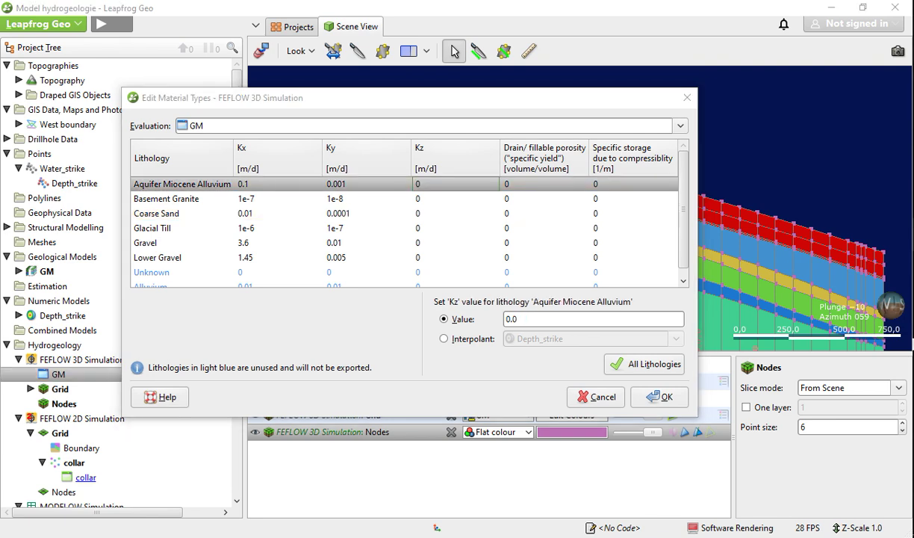
{"action": "key", "text": "alt+Tab"}
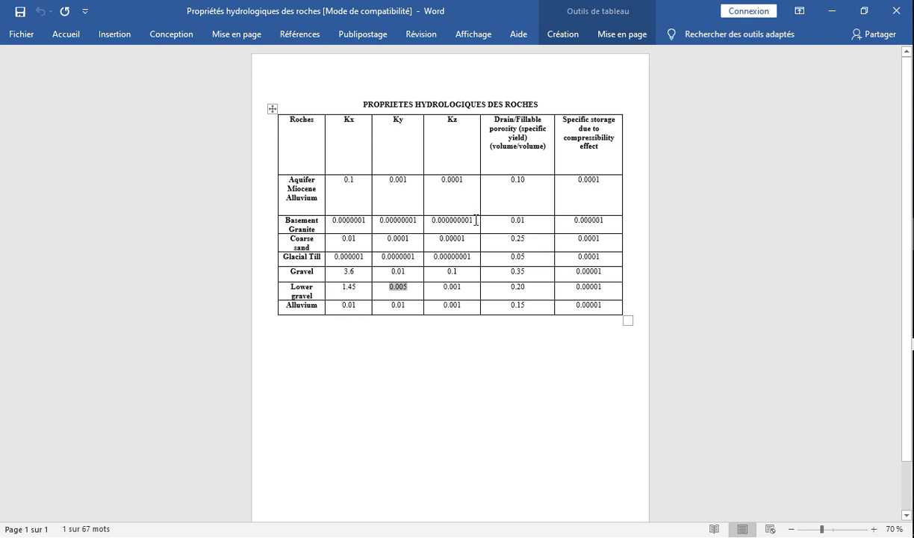
{"action": "double_click", "coordinate": [463, 181]}
{"action": "right_click", "coordinate": [445, 182]}
{"action": "left_click", "coordinate": [448, 204]}
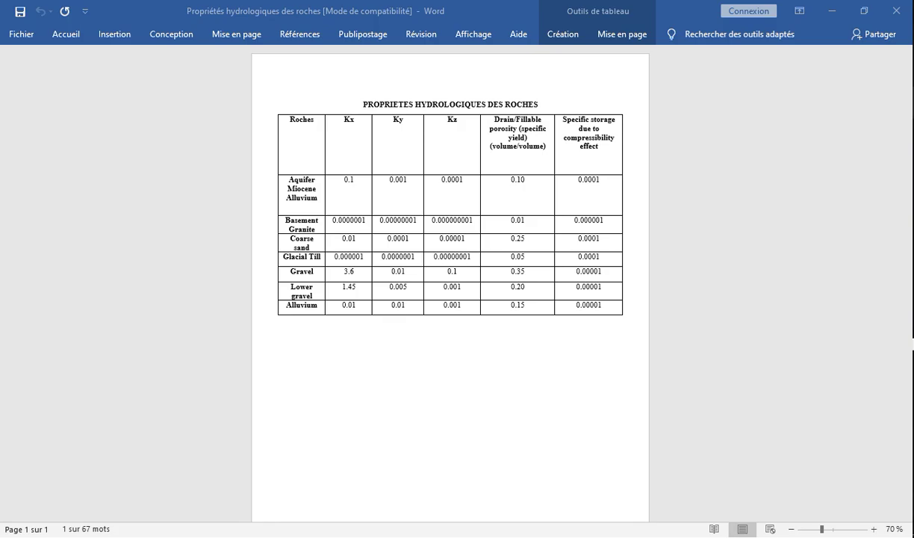
{"action": "left_click", "coordinate": [913, 340]}
{"action": "left_click", "coordinate": [416, 187]}
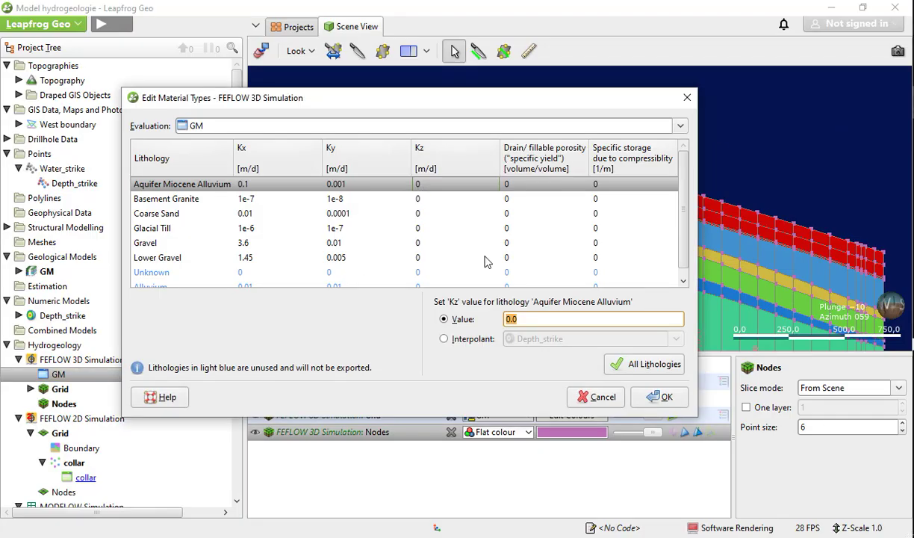
{"action": "right_click", "coordinate": [509, 318]}
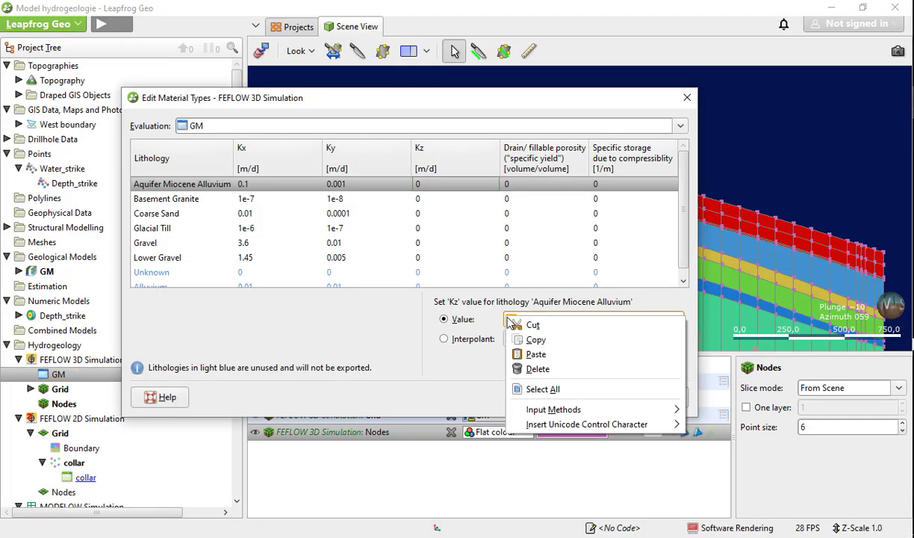
{"action": "left_click", "coordinate": [520, 354]}
Step: Copy Basement Granite's Kz from the Word table and set its Kz to 0.000000001 in Leapfrog Geo
{"action": "left_click", "coordinate": [444, 198]}
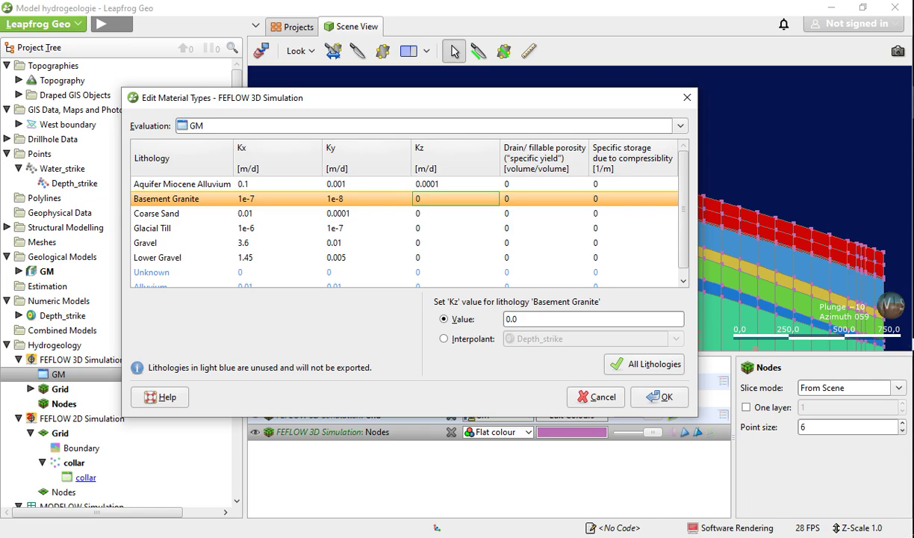
{"action": "key", "text": "alt+Tab"}
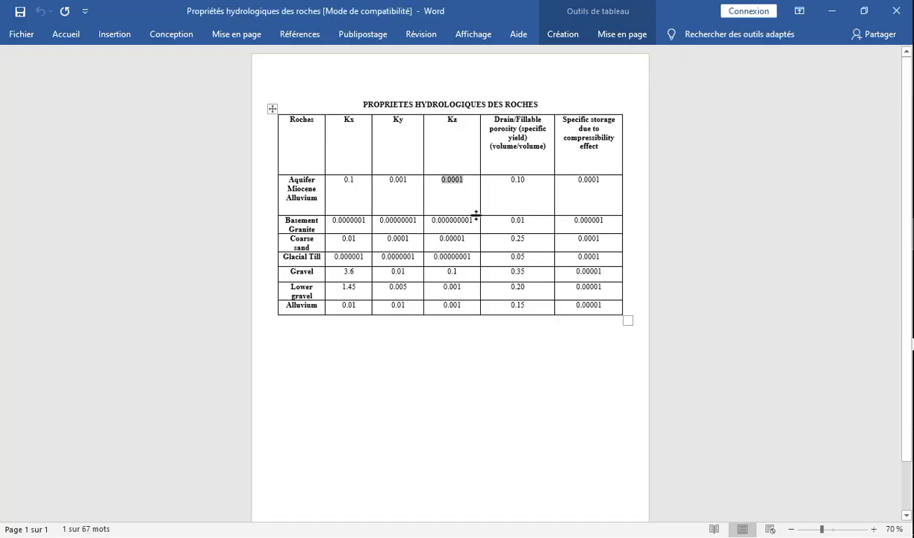
{"action": "left_click_drag", "start_coordinate": [478, 221], "coordinate": [432, 219]}
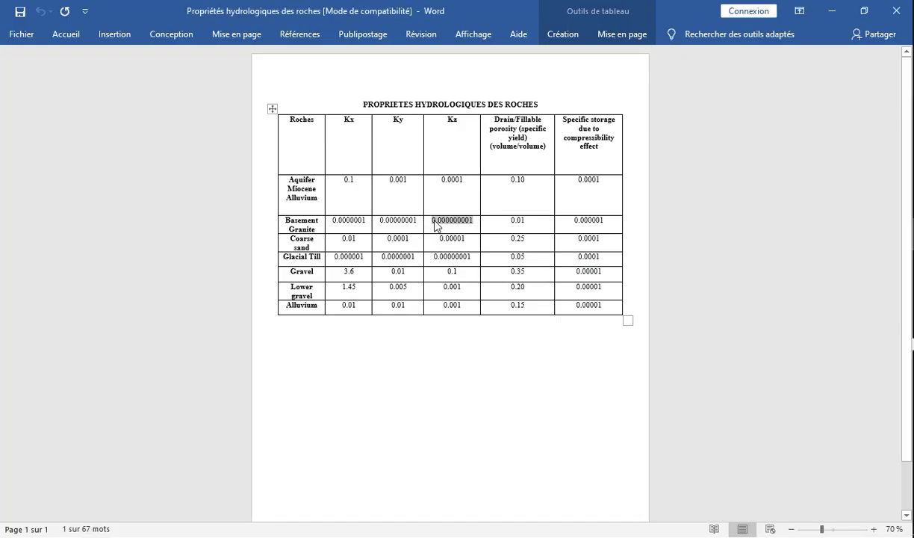
{"action": "right_click", "coordinate": [435, 222]}
{"action": "left_click", "coordinate": [460, 248]}
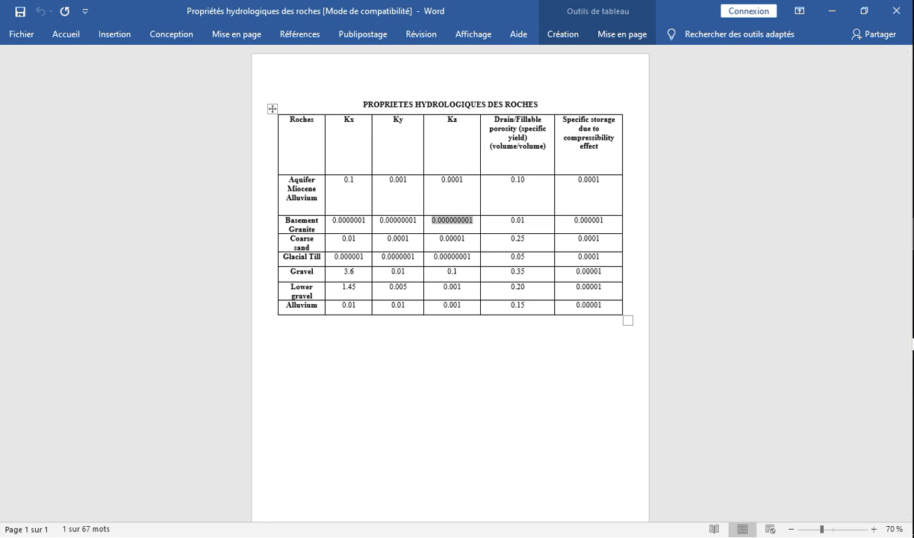
{"action": "key", "text": "alt+Tab"}
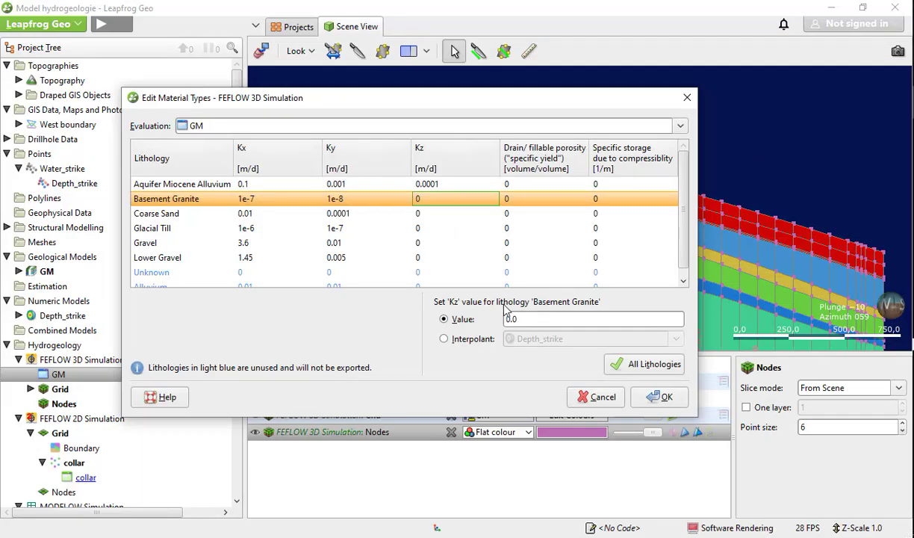
{"action": "left_click_drag", "start_coordinate": [523, 319], "coordinate": [509, 319]}
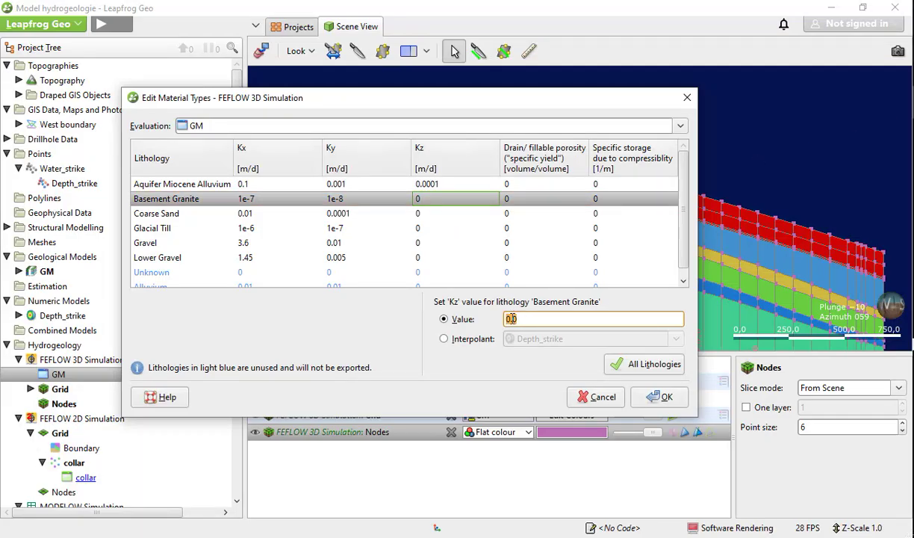
{"action": "right_click", "coordinate": [511, 318]}
{"action": "left_click", "coordinate": [536, 354]}
Step: Copy Coarse Sand's Kz from the Word table and set its Kz to 0.00001 in Leapfrog Geo
{"action": "left_click", "coordinate": [459, 218]}
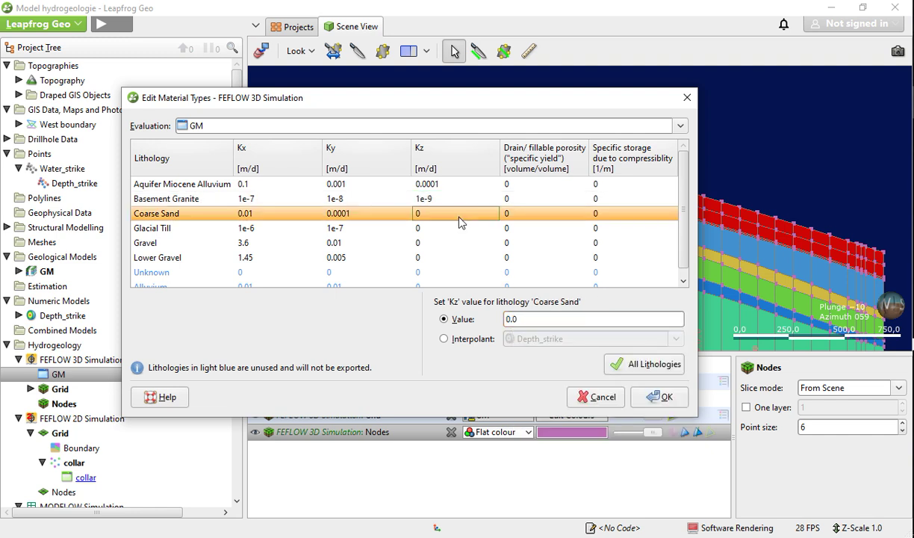
{"action": "key", "text": "alt+Tab"}
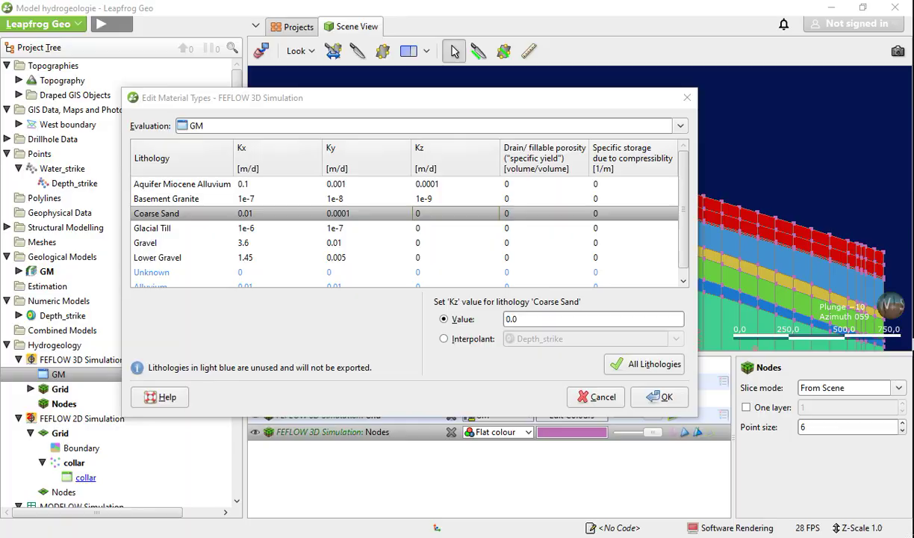
{"action": "key", "text": "alt+Tab"}
{"action": "left_click_drag", "start_coordinate": [472, 242], "coordinate": [444, 236]}
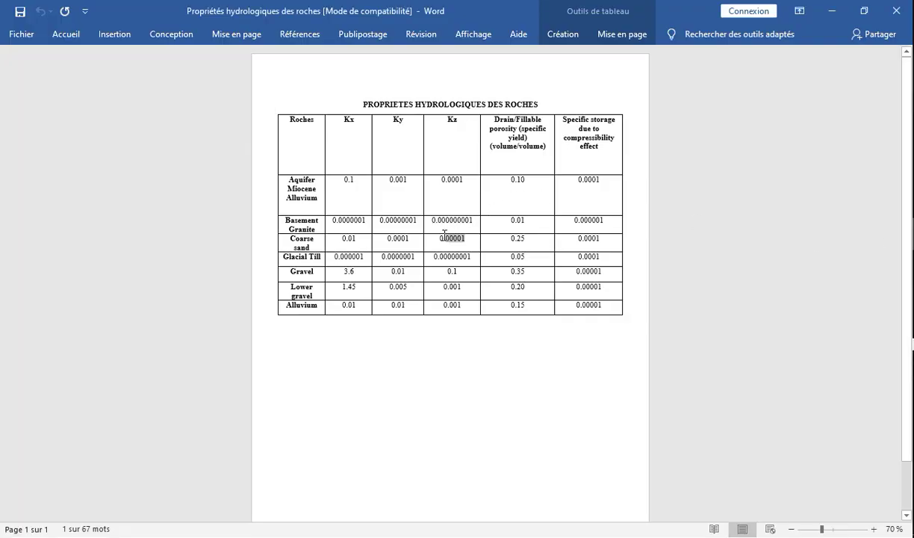
{"action": "right_click", "coordinate": [442, 241]}
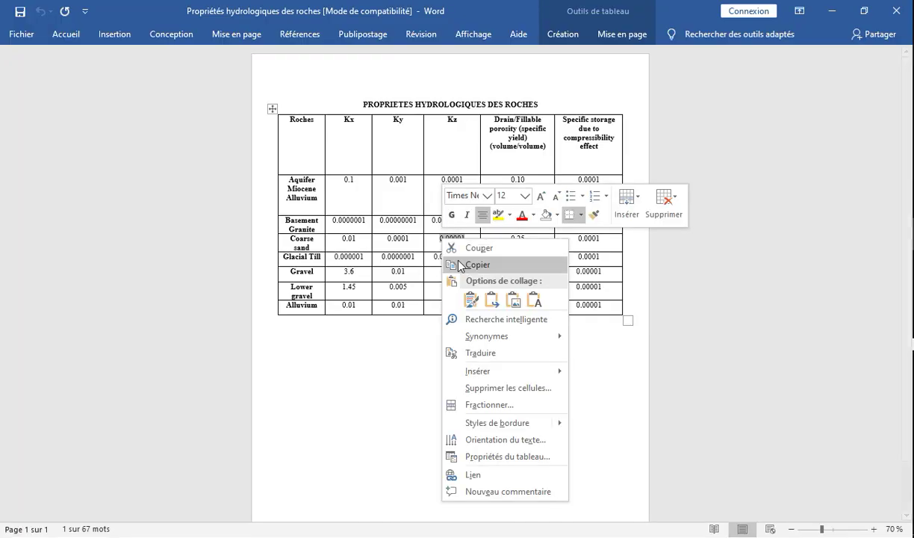
{"action": "left_click", "coordinate": [479, 263]}
{"action": "left_click", "coordinate": [912, 341]}
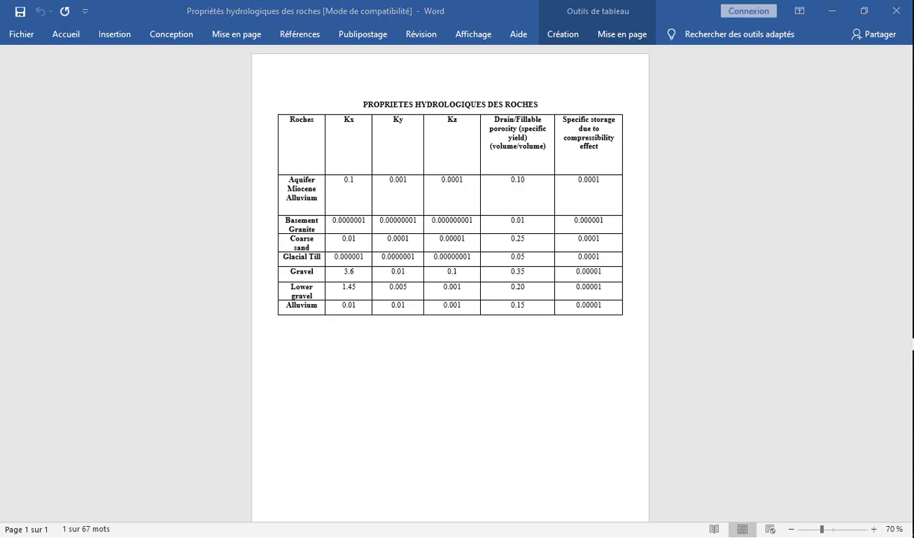
{"action": "left_click", "coordinate": [912, 341]}
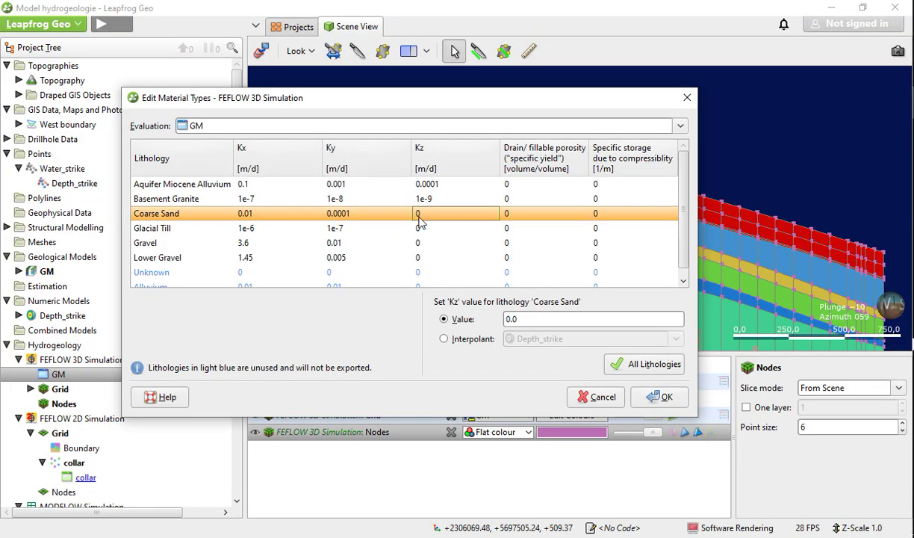
{"action": "left_click_drag", "start_coordinate": [522, 322], "coordinate": [494, 317]}
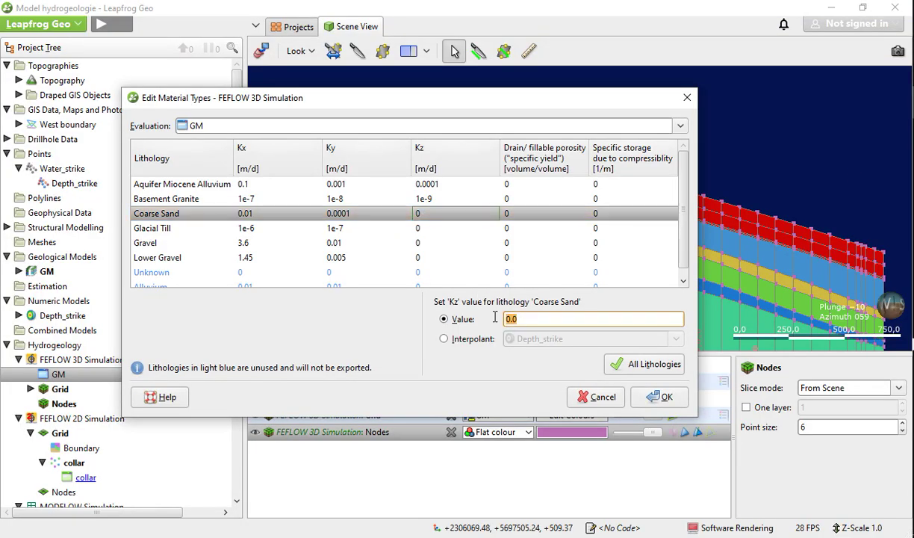
{"action": "right_click", "coordinate": [511, 318]}
{"action": "left_click", "coordinate": [539, 324]}
Step: Copy Glacial Till's Kz from the Word table and set its Kz to 0.00000001 in Leapfrog Geo
{"action": "left_click", "coordinate": [437, 228]}
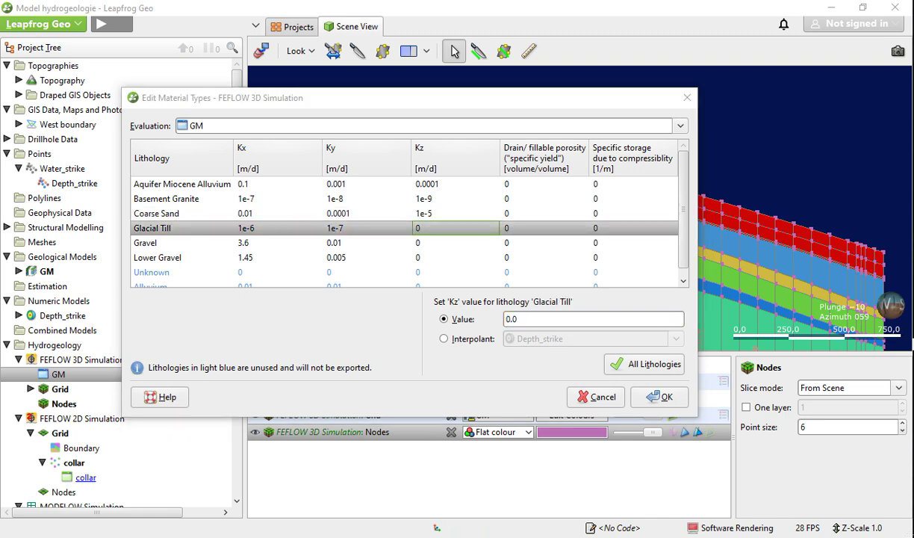
{"action": "key", "text": "alt+Tab"}
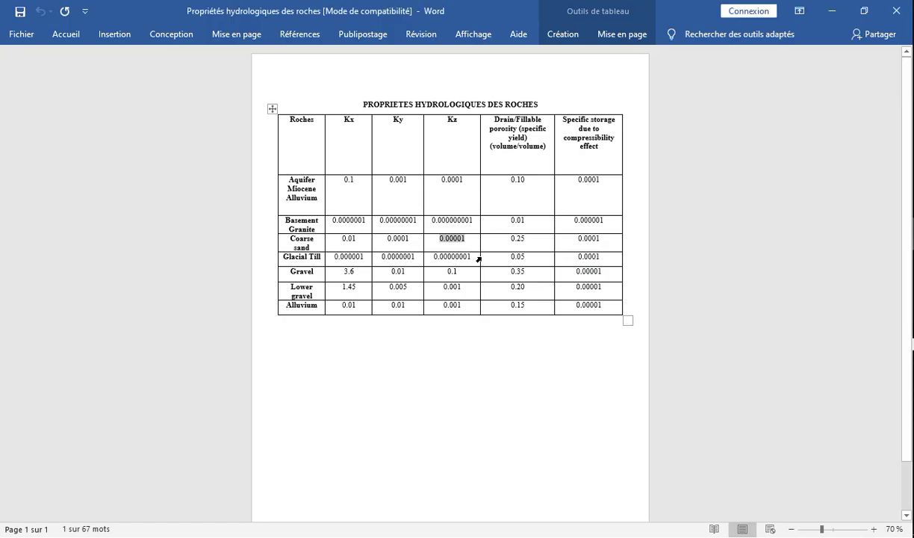
{"action": "left_click_drag", "start_coordinate": [473, 258], "coordinate": [439, 254]}
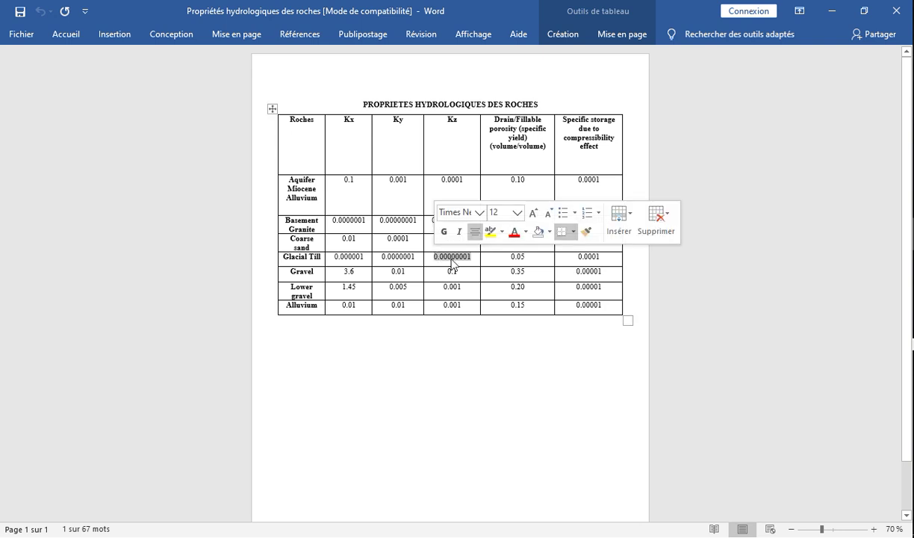
{"action": "right_click", "coordinate": [448, 257]}
{"action": "left_click", "coordinate": [471, 283]}
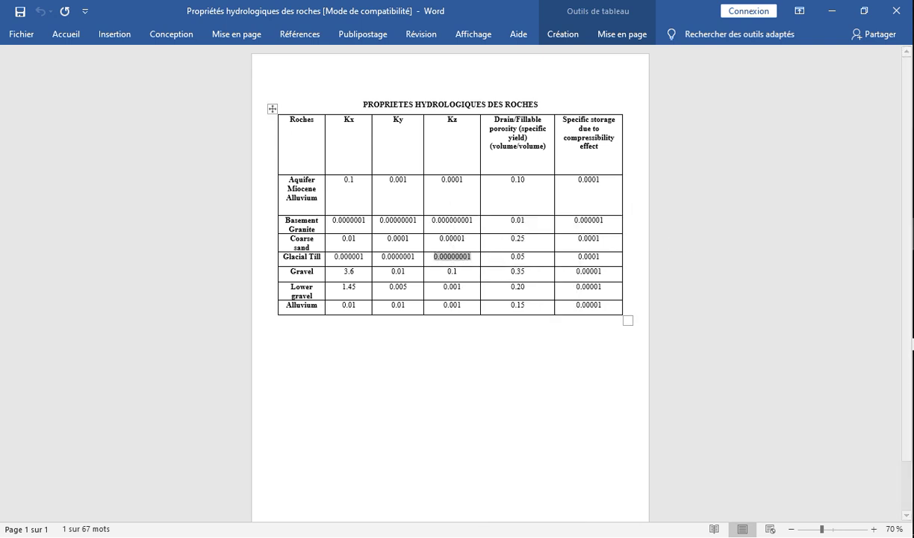
{"action": "key", "text": "alt+Tab"}
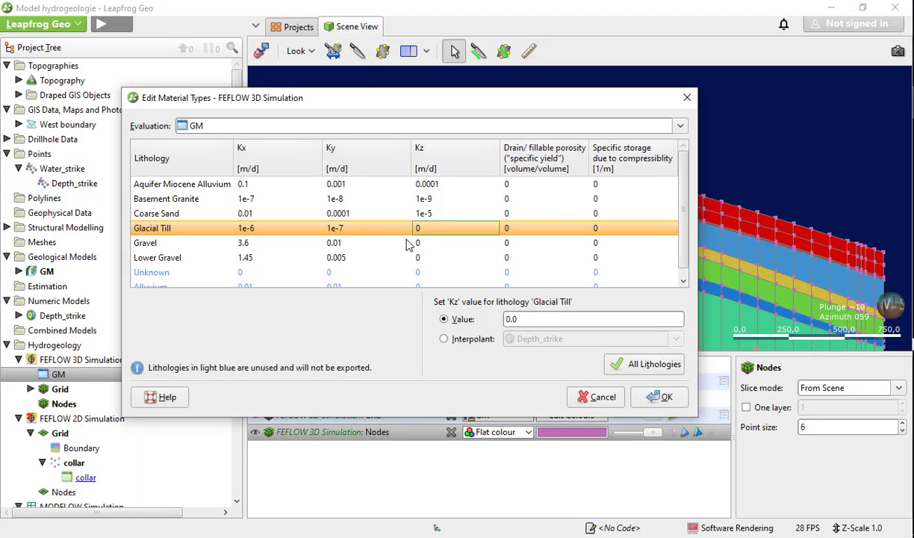
{"action": "double_click", "coordinate": [430, 230]}
{"action": "right_click", "coordinate": [511, 314]}
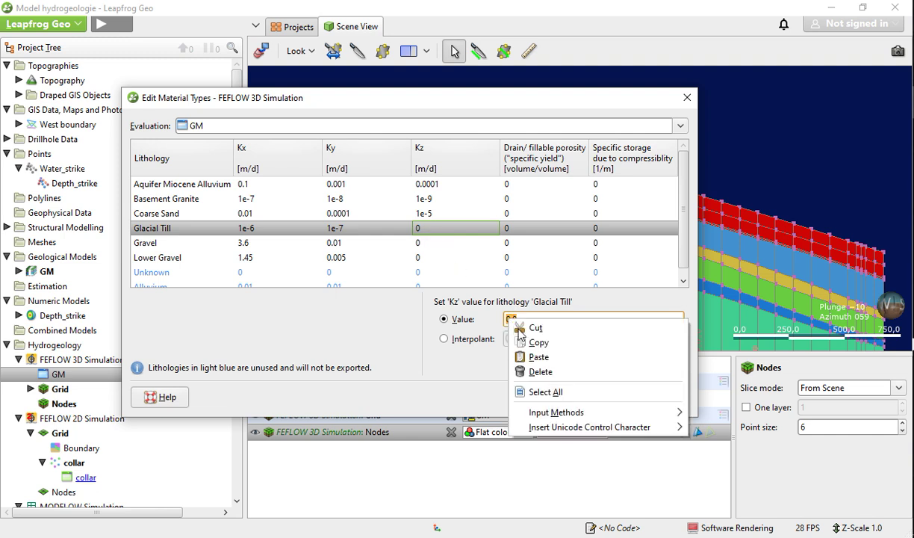
{"action": "left_click", "coordinate": [514, 351]}
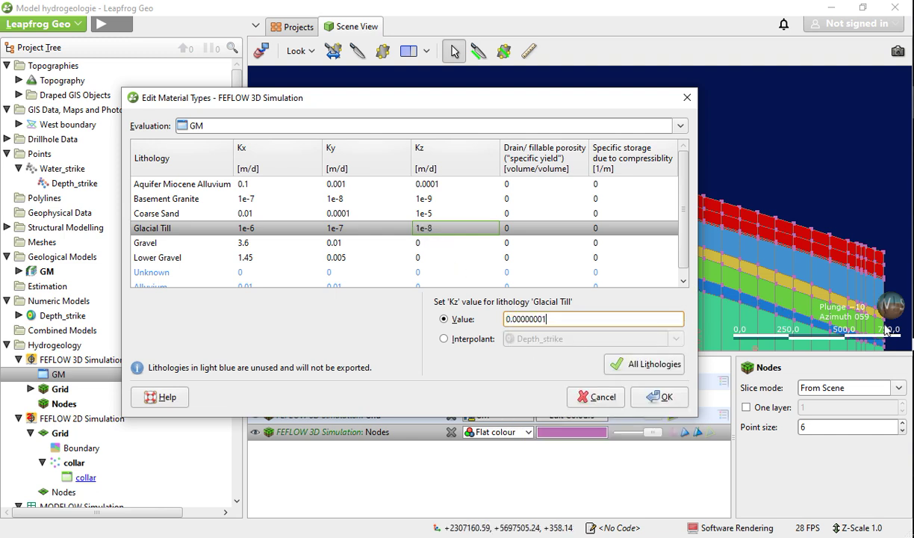
Step: Copy Gravel's Kz from the Word table and set its Kz to 0.1 in Leapfrog Geo
{"action": "key", "text": "alt+Tab"}
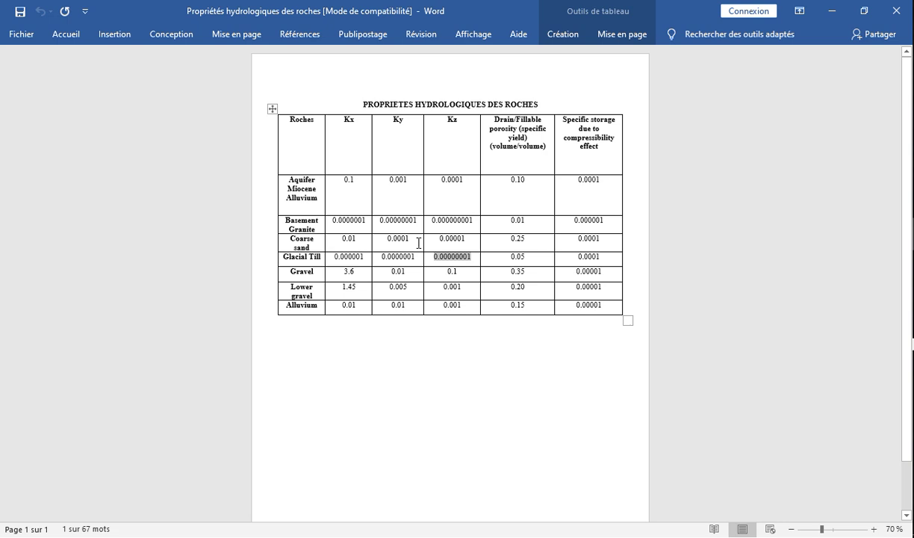
{"action": "double_click", "coordinate": [453, 271]}
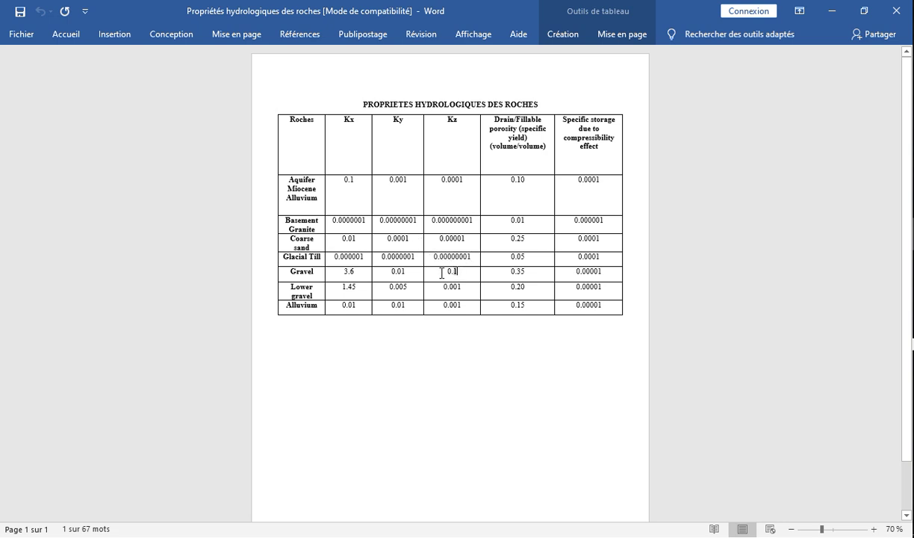
{"action": "right_click", "coordinate": [454, 273]}
{"action": "left_click", "coordinate": [500, 298]}
{"action": "left_click", "coordinate": [912, 233]}
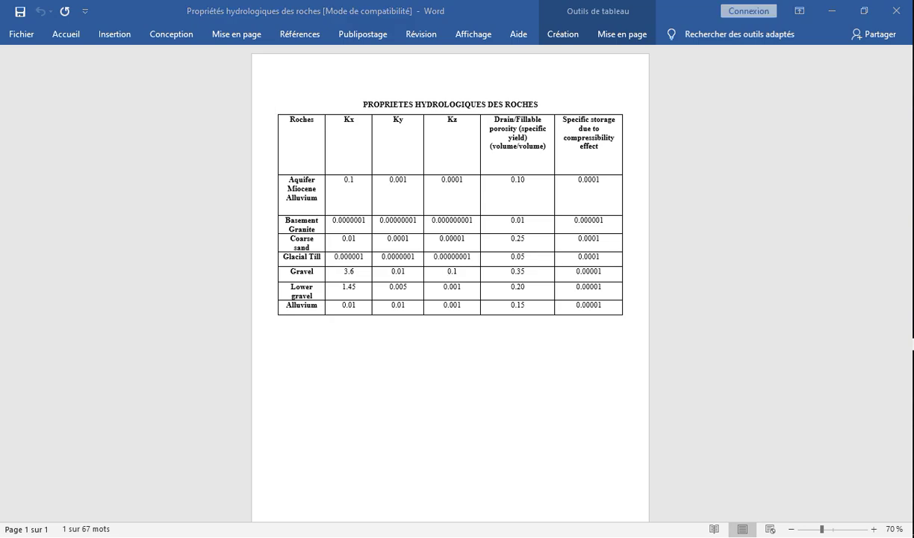
{"action": "left_click", "coordinate": [912, 342]}
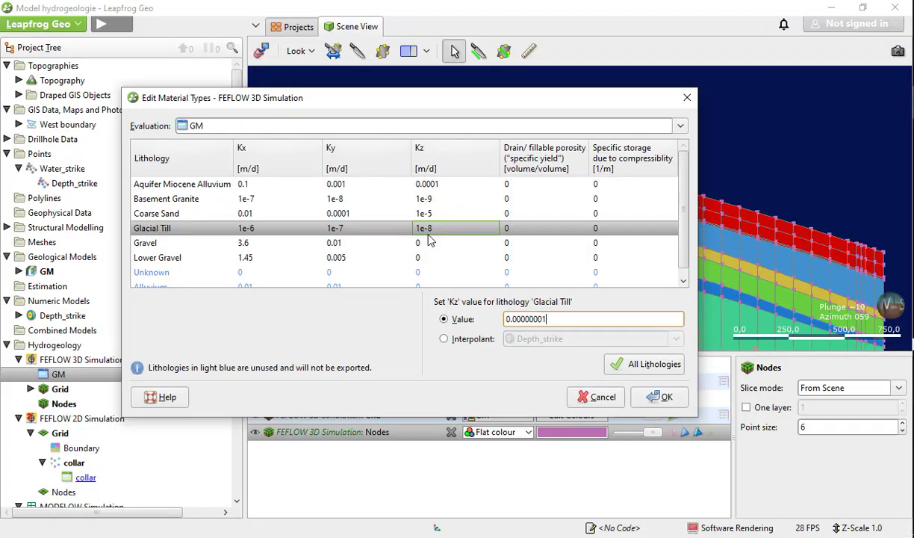
{"action": "left_click", "coordinate": [428, 233]}
{"action": "left_click", "coordinate": [429, 244]}
{"action": "right_click", "coordinate": [523, 326]}
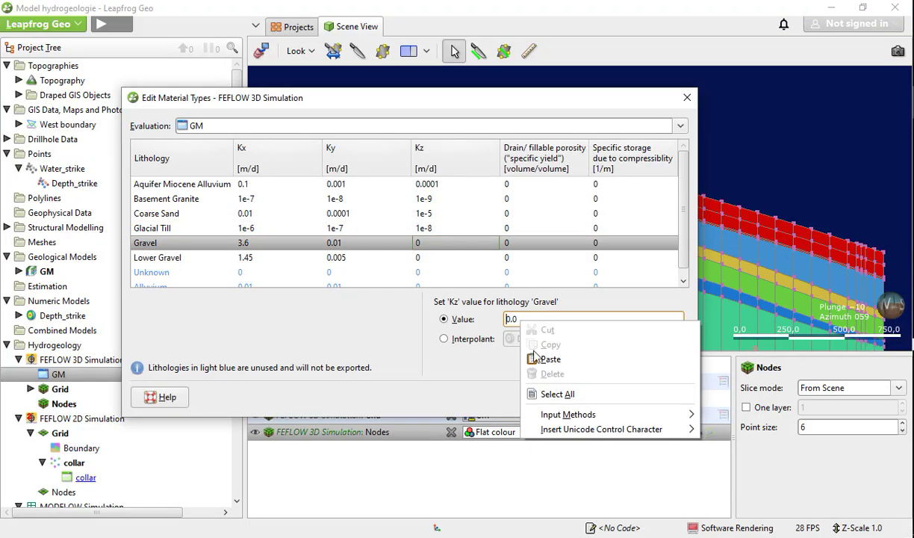
{"action": "left_click", "coordinate": [514, 345]}
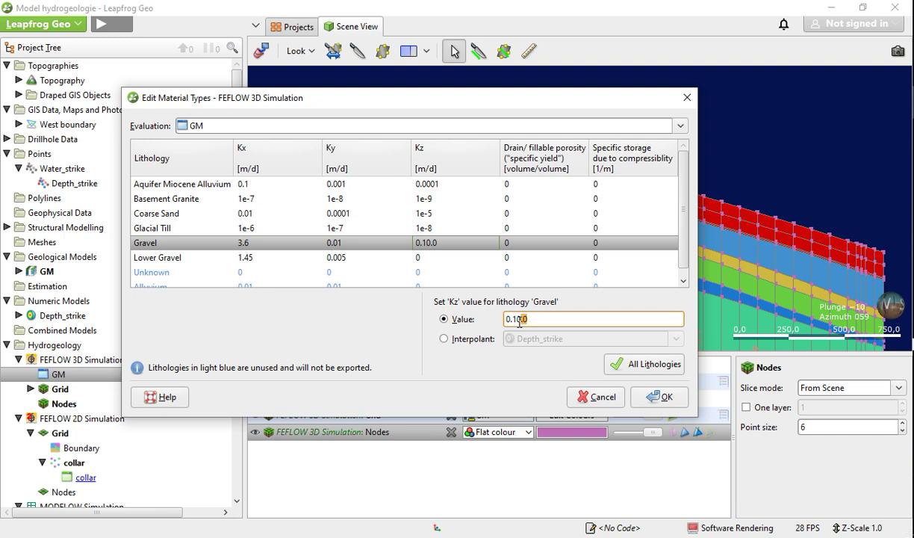
{"action": "key", "text": "Delete"}
Step: Paste the copied 0.1 as Lower Gravel's Kz in the material types of the FEFLOW 3D simulation
{"action": "left_click", "coordinate": [418, 257]}
{"action": "left_click_drag", "start_coordinate": [527, 322], "coordinate": [504, 324]}
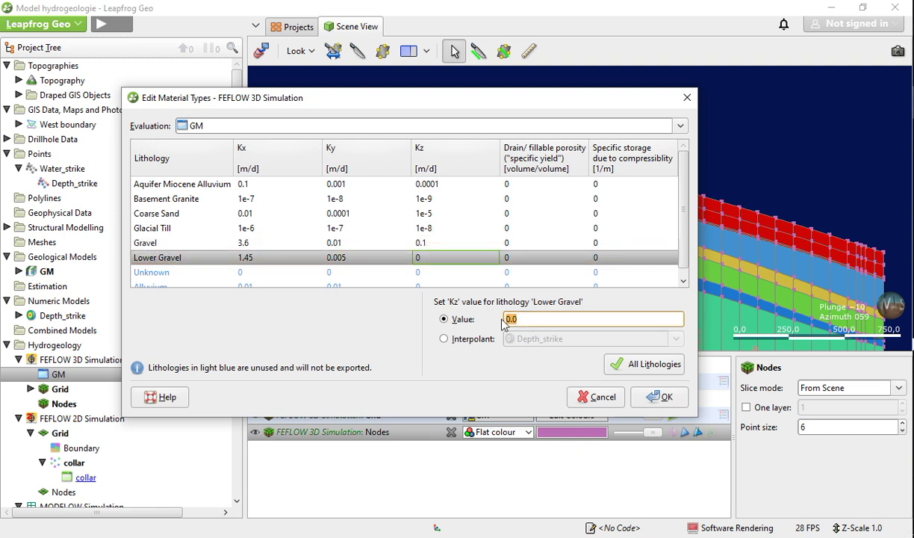
{"action": "right_click", "coordinate": [506, 319]}
{"action": "left_click", "coordinate": [519, 339]}
{"action": "scroll", "coordinate": [482, 265], "scroll_direction": "down", "scroll_amount": 1}
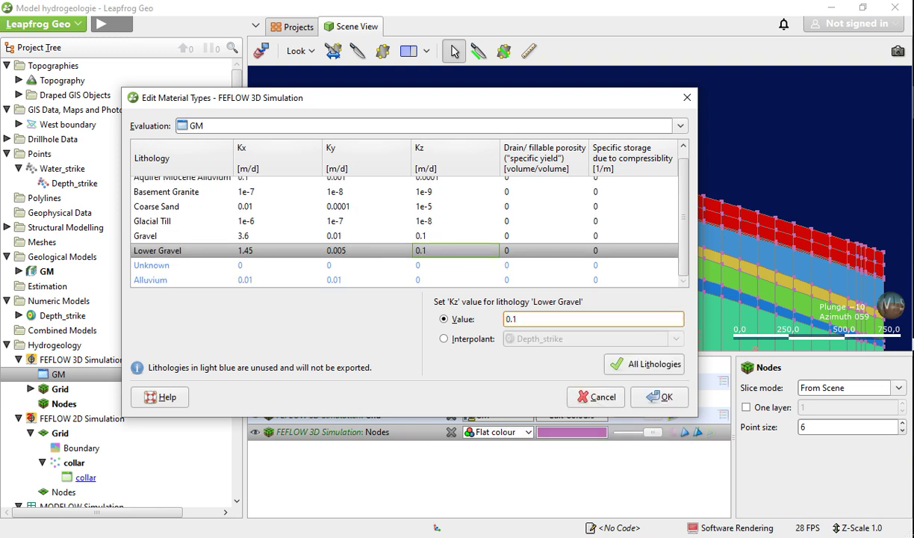
Step: Check Lower Gravel's Kz in the Word table and set its Kz to 0.001 in Leapfrog Geo
{"action": "key", "text": "alt+Tab"}
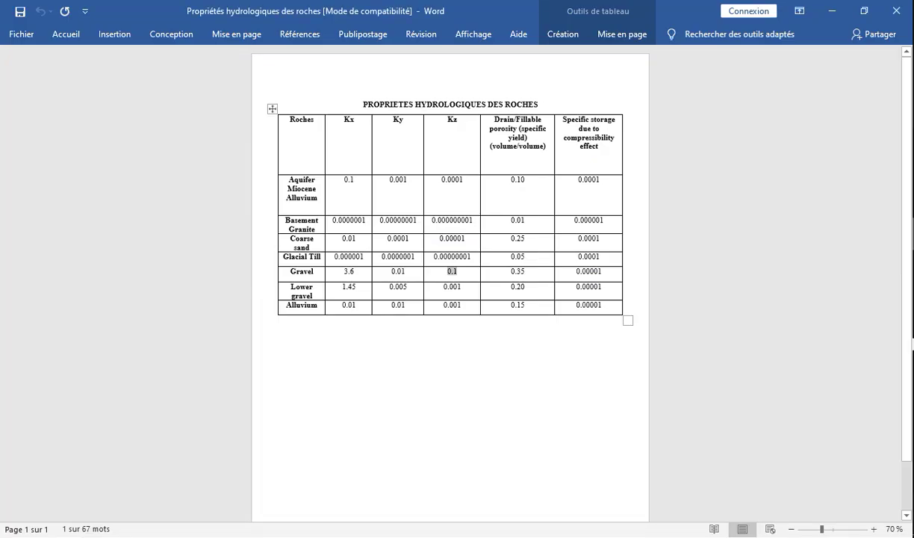
{"action": "key", "text": "alt+Tab"}
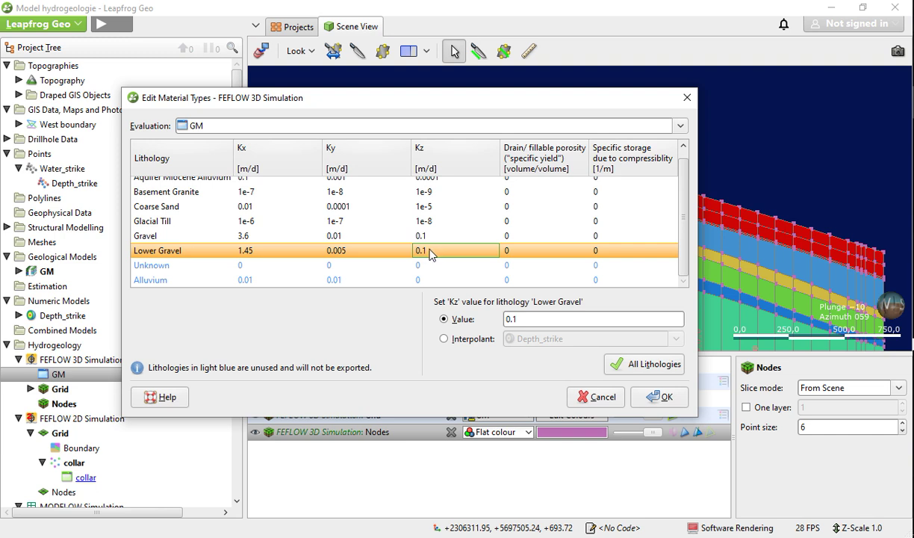
{"action": "left_click", "coordinate": [515, 319]}
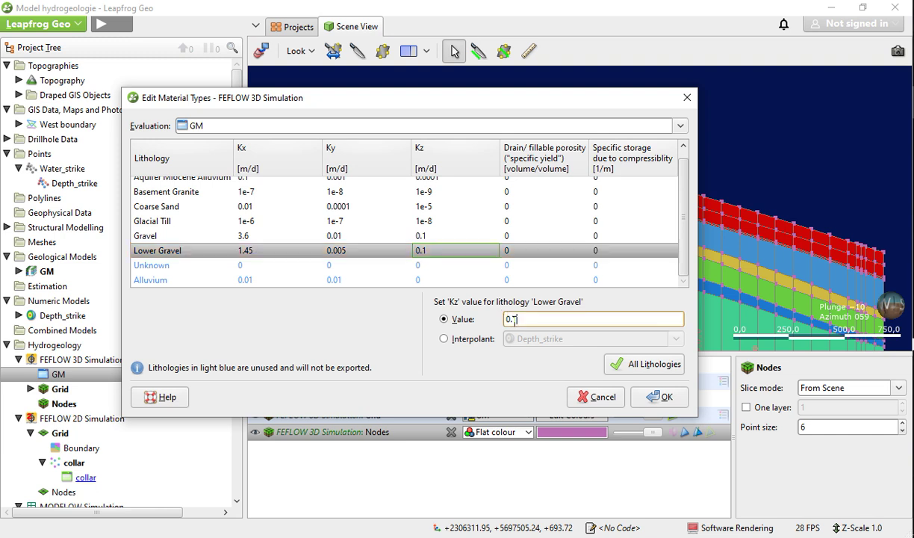
{"action": "key", "text": "BackSpace"}
{"action": "type", "text": "01"}
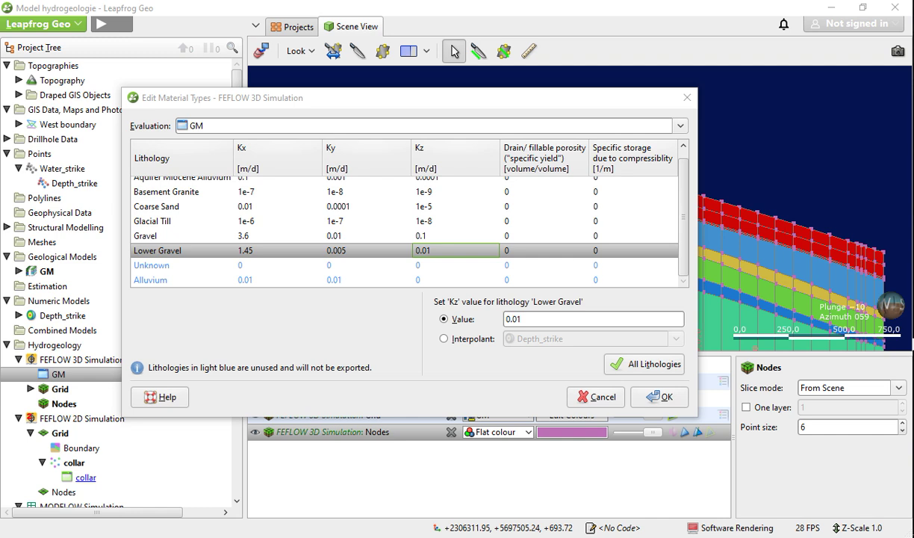
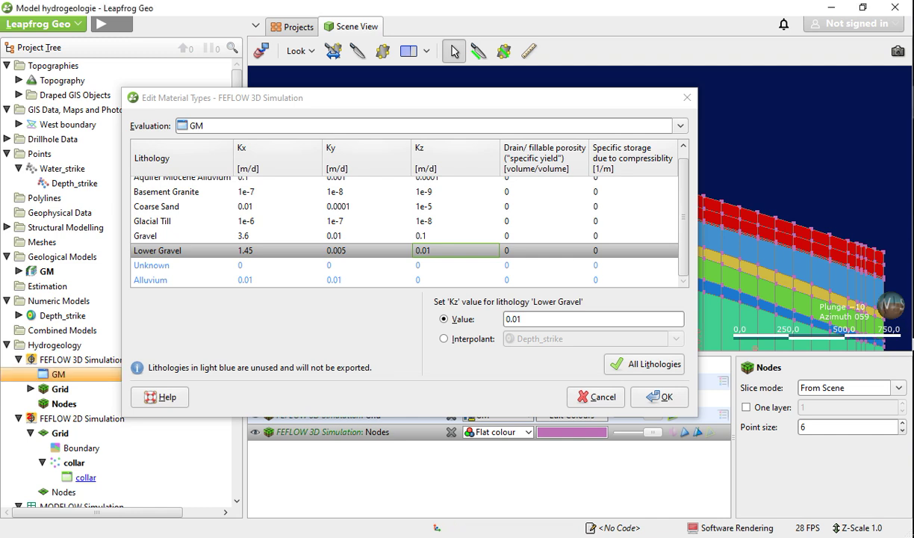
{"action": "key", "text": "alt+Tab"}
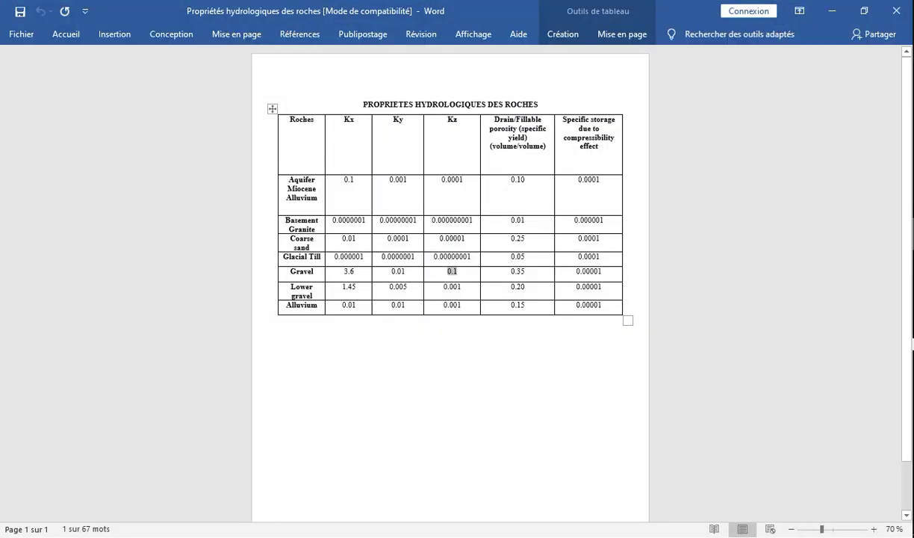
{"action": "key", "text": "alt+Tab"}
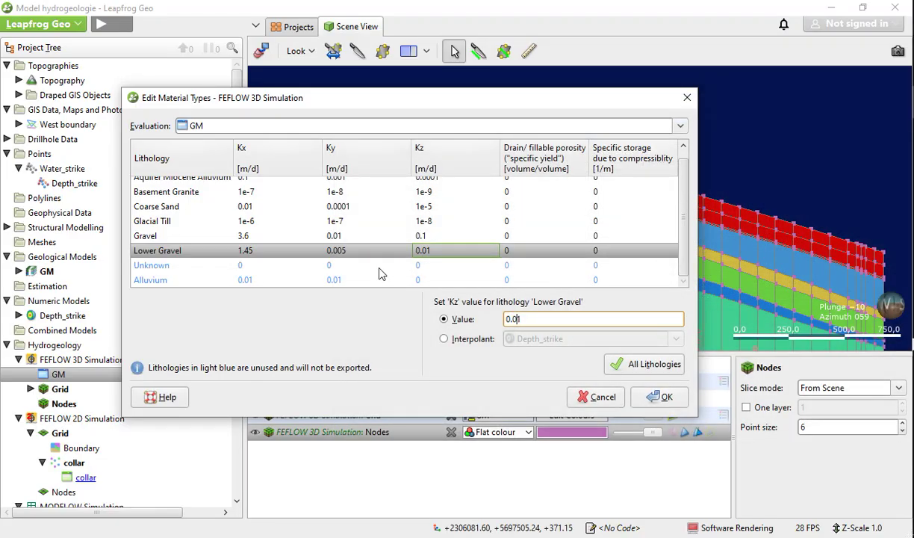
{"action": "type", "text": "01"}
Step: Set Alluvium's Kz to 0.001 in the material types of the FEFLOW 3D simulation
{"action": "left_click", "coordinate": [433, 269]}
{"action": "left_click", "coordinate": [434, 280]}
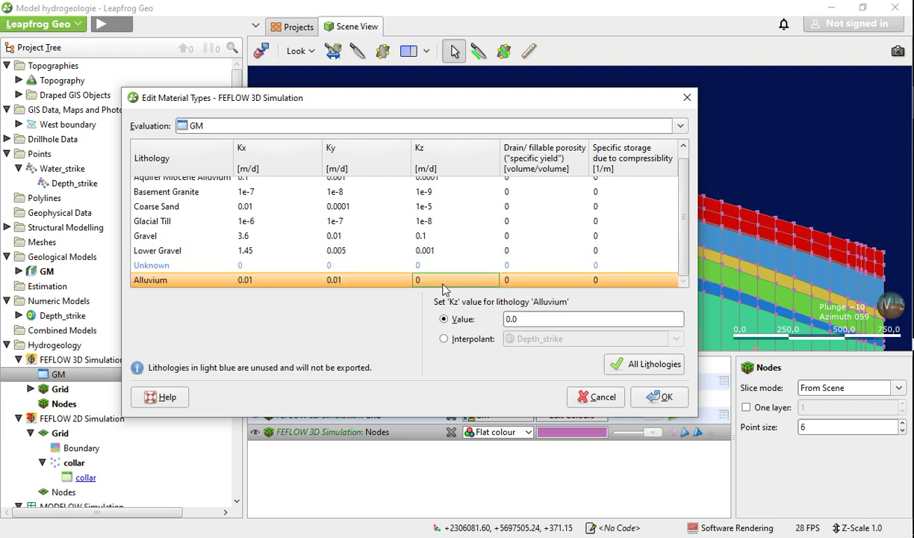
{"action": "left_click", "coordinate": [518, 319]}
{"action": "type", "text": "0"}
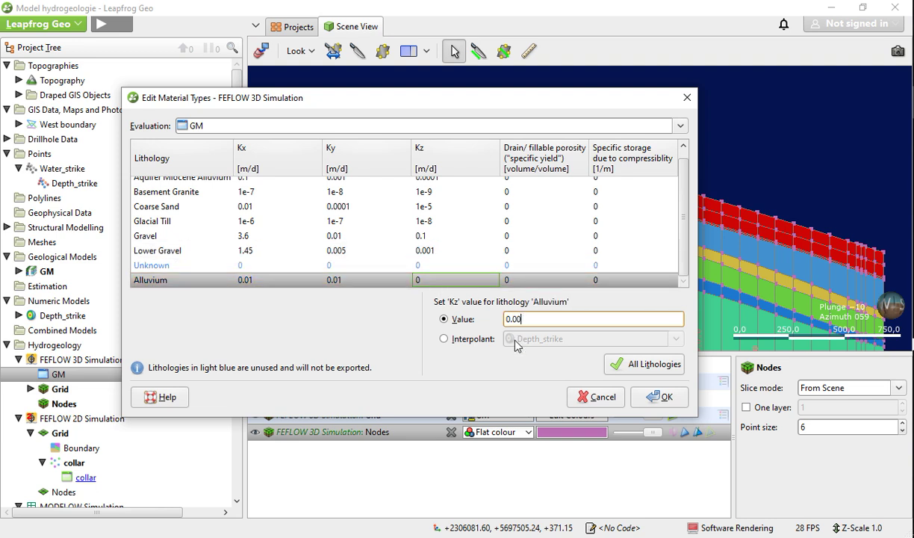
{"action": "type", "text": "1"}
Step: Copy Aquifer Miocene Alluvium's drain/fillable porosity from the Word table and set it to 0.10 in Leapfrog Geo
{"action": "left_click", "coordinate": [506, 235]}
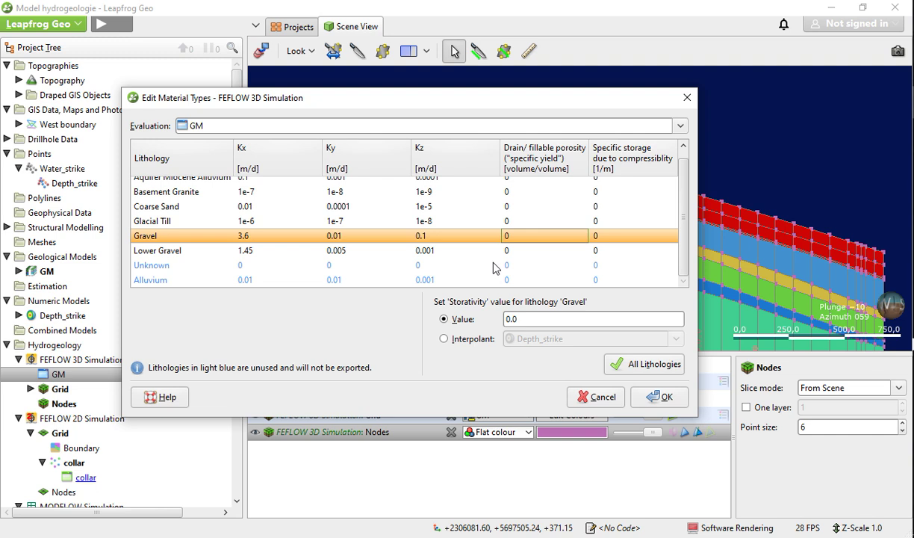
{"action": "scroll", "coordinate": [478, 257], "scroll_direction": "up", "scroll_amount": 1}
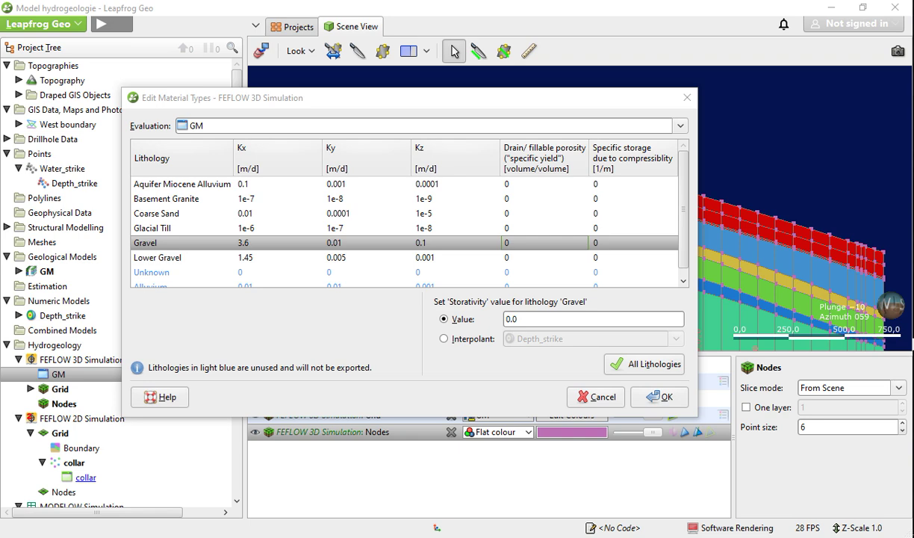
{"action": "mouse_move", "coordinate": [912, 238]}
{"action": "left_click", "coordinate": [835, 243]}
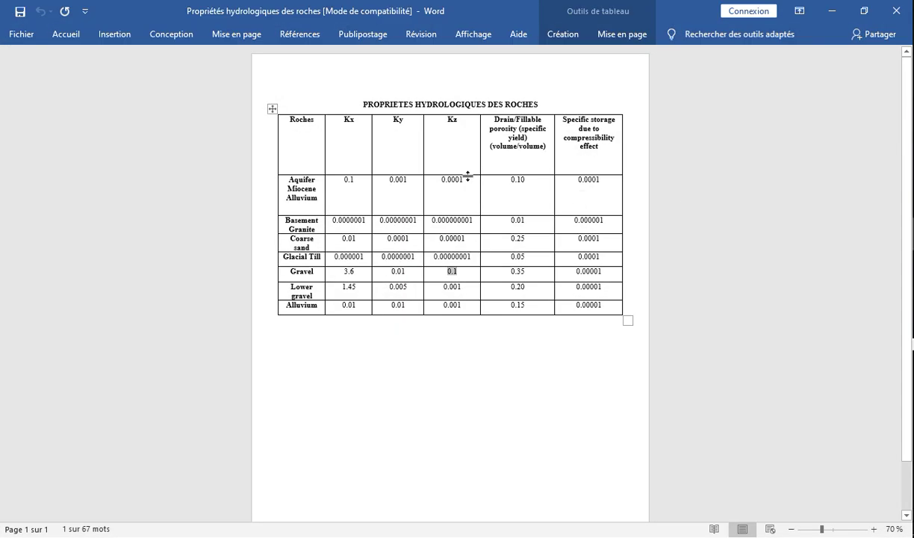
{"action": "double_click", "coordinate": [515, 179]}
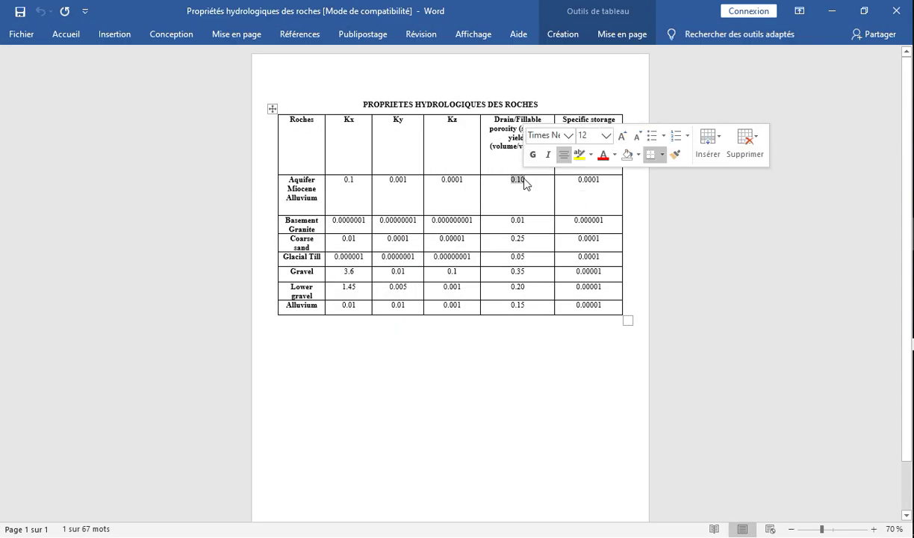
{"action": "right_click", "coordinate": [525, 180]}
{"action": "left_click", "coordinate": [538, 208]}
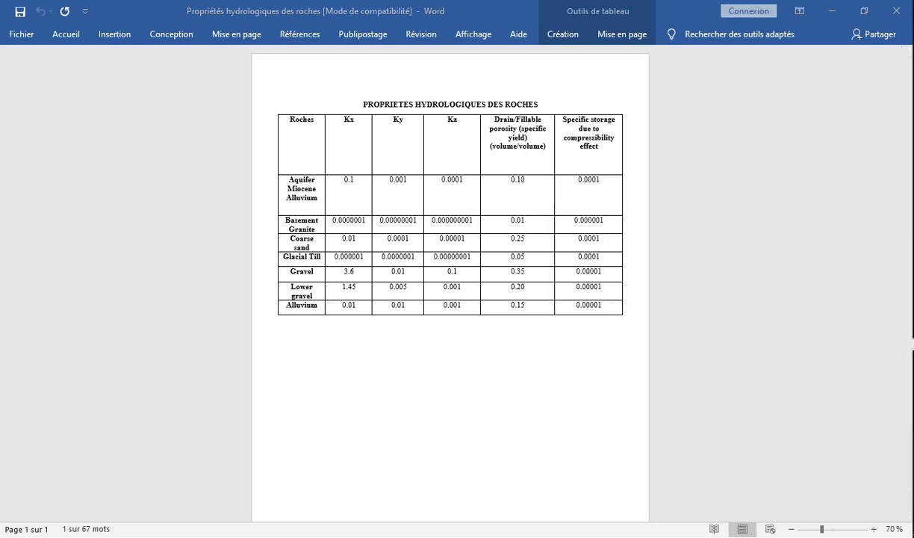
{"action": "key", "text": "alt+Tab"}
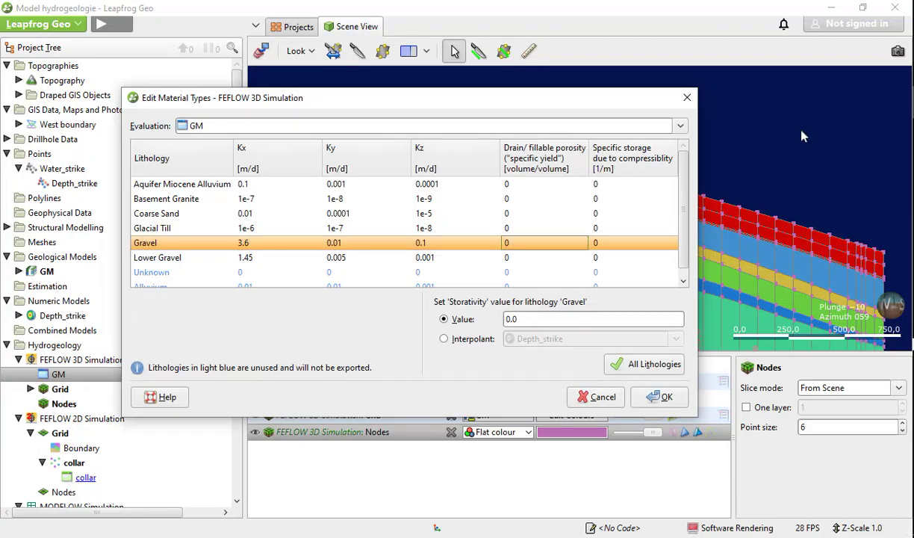
{"action": "left_click", "coordinate": [516, 186]}
{"action": "right_click", "coordinate": [510, 319]}
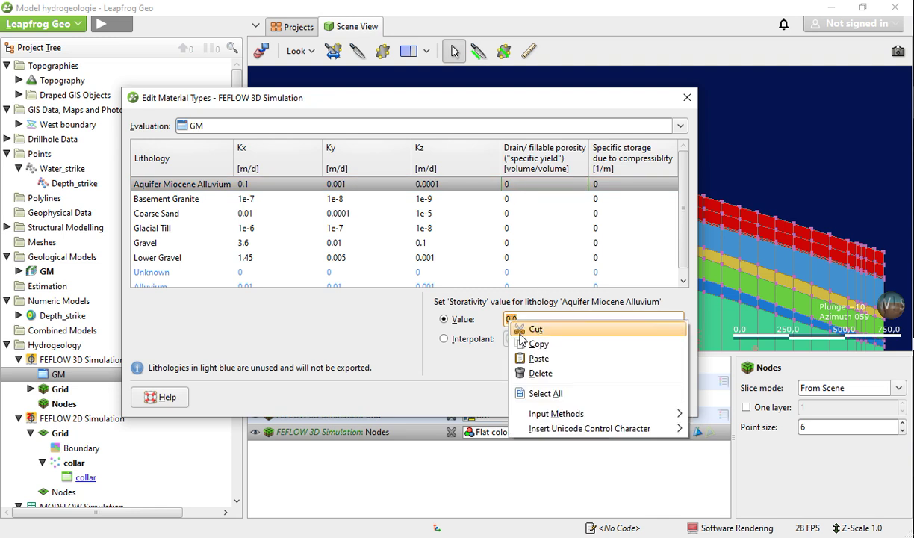
{"action": "left_click", "coordinate": [538, 359]}
Step: Copy Basement Granite's drain/fillable porosity from the Word table and set it to 0.01 in Leapfrog Geo
{"action": "left_click", "coordinate": [512, 199]}
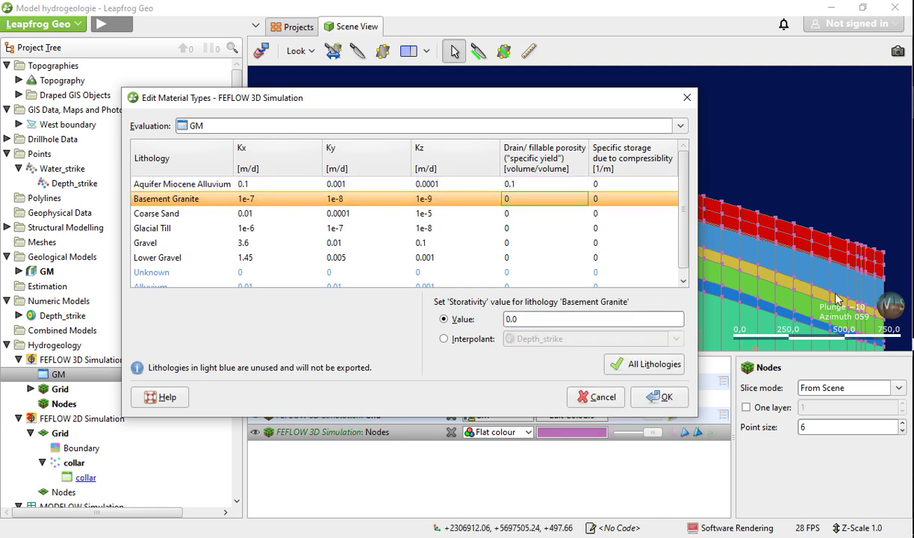
{"action": "key", "text": "alt+Tab"}
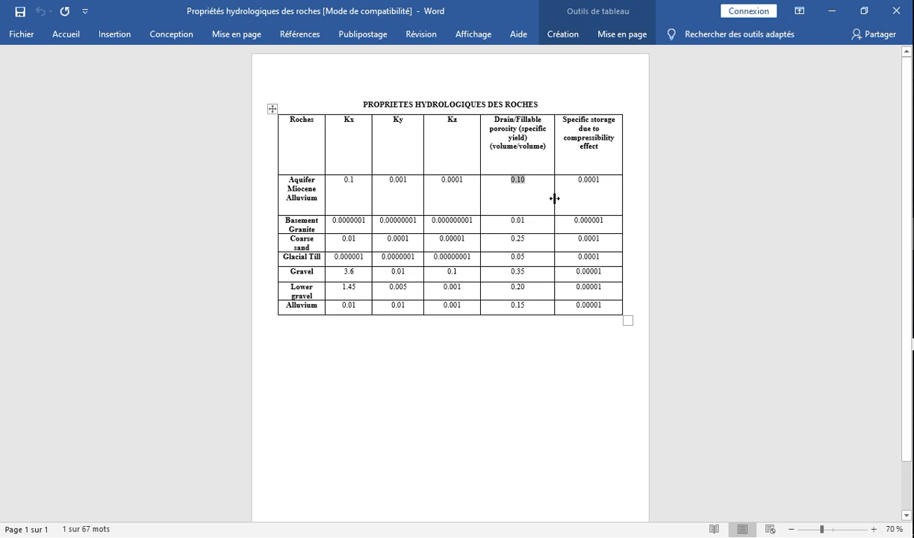
{"action": "double_click", "coordinate": [519, 220]}
{"action": "right_click", "coordinate": [517, 220]}
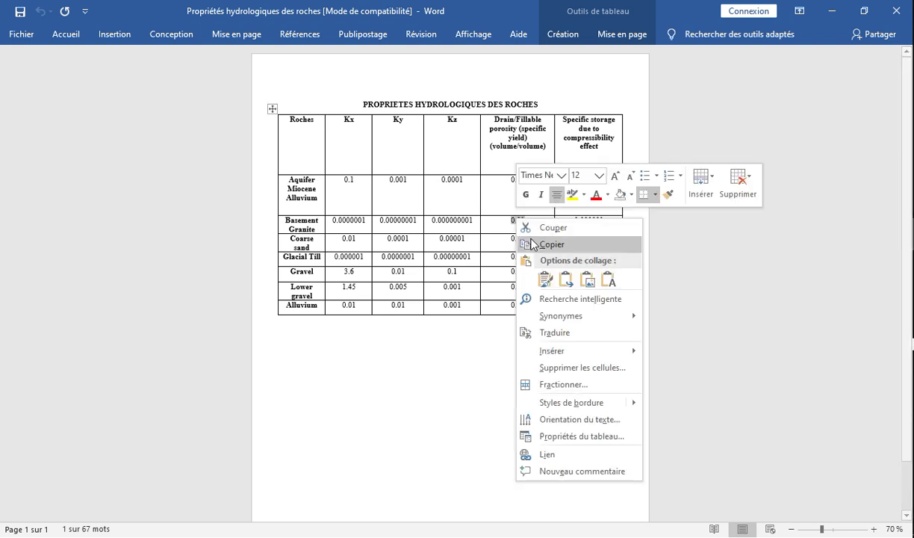
{"action": "left_click", "coordinate": [551, 244]}
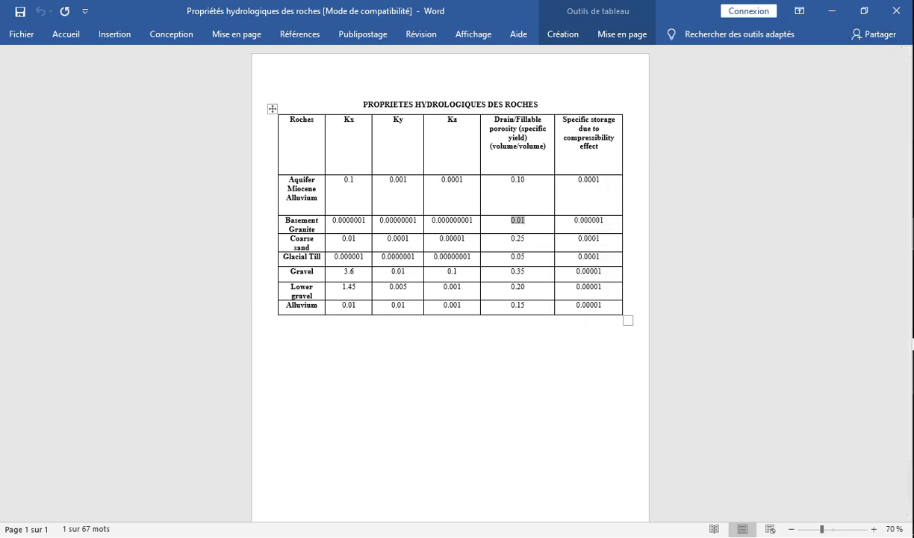
{"action": "key", "text": "alt+Tab"}
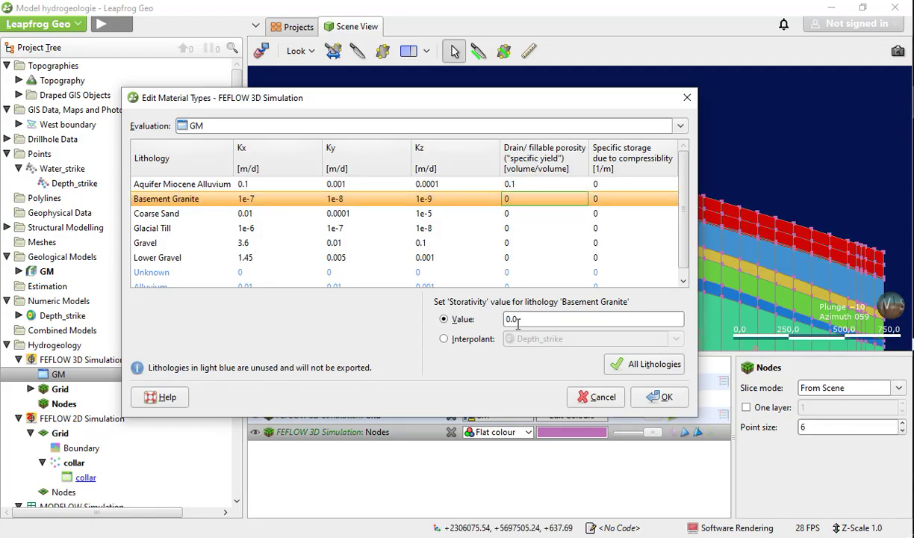
{"action": "double_click", "coordinate": [510, 319]}
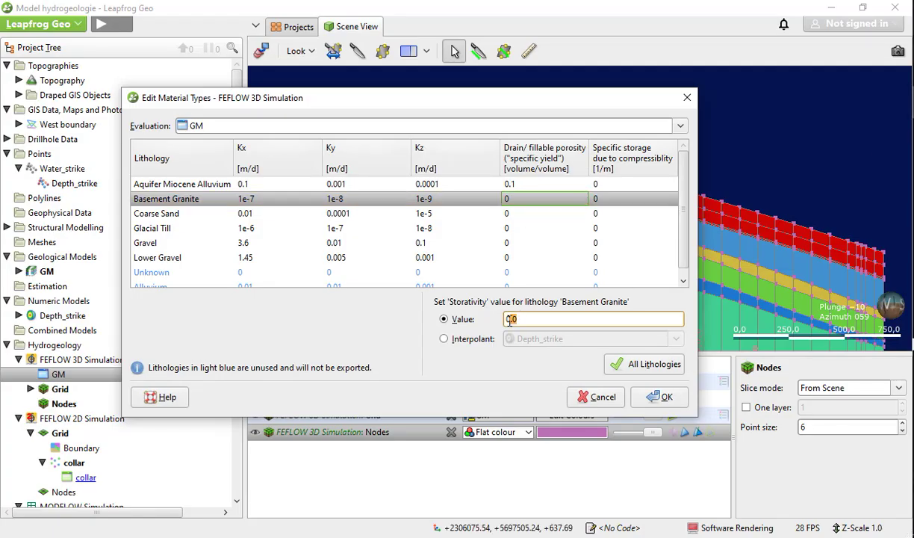
{"action": "left_click_drag", "start_coordinate": [519, 319], "coordinate": [505, 319]}
{"action": "right_click", "coordinate": [514, 318]}
{"action": "left_click", "coordinate": [520, 339]}
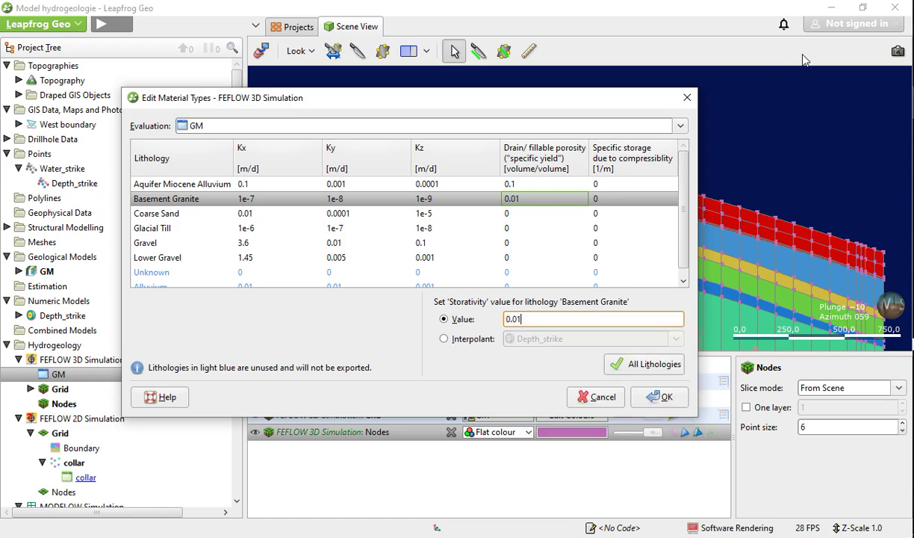
Step: Copy Coarse Sand's drain/fillable porosity from the Word table and set it to 0.25 in Leapfrog Geo
{"action": "left_click", "coordinate": [832, 11]}
{"action": "left_click", "coordinate": [525, 238]}
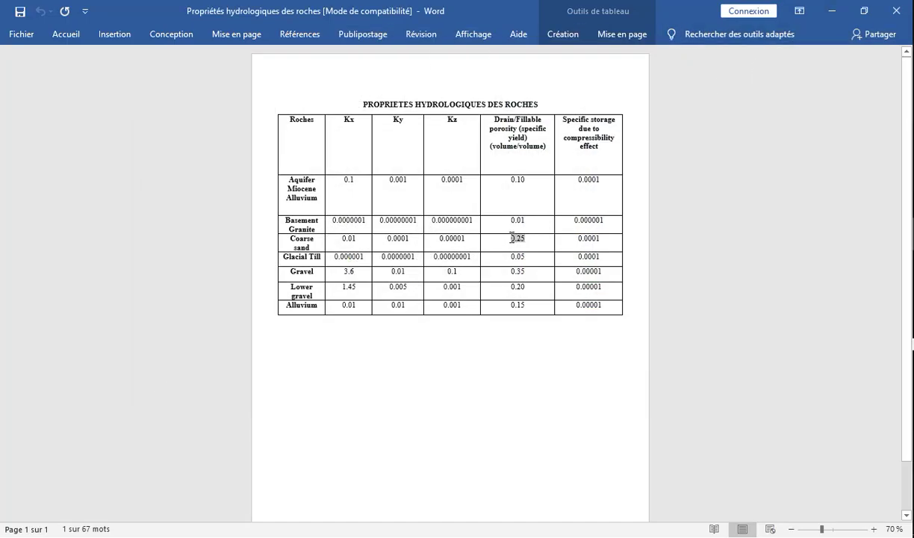
{"action": "right_click", "coordinate": [516, 239]}
{"action": "left_click", "coordinate": [538, 262]}
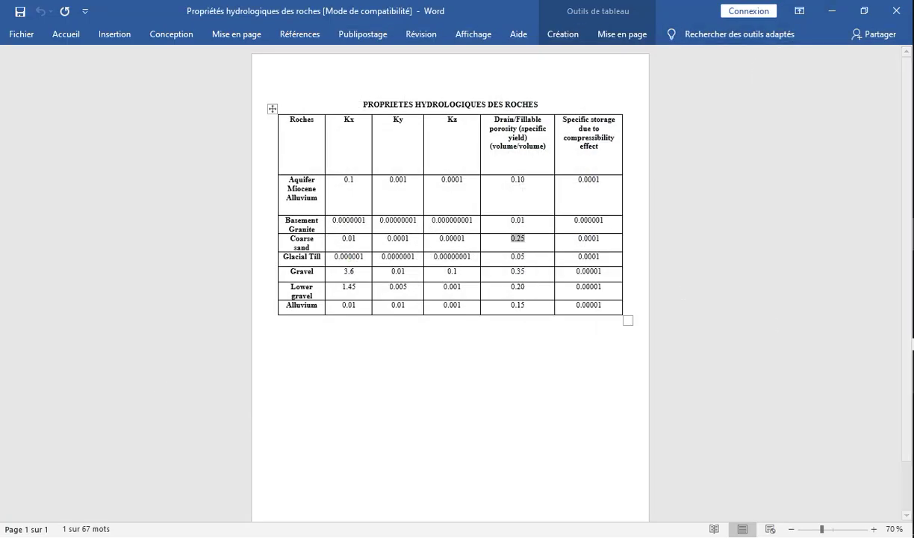
{"action": "left_click", "coordinate": [913, 201]}
{"action": "key", "text": "alt+Tab"}
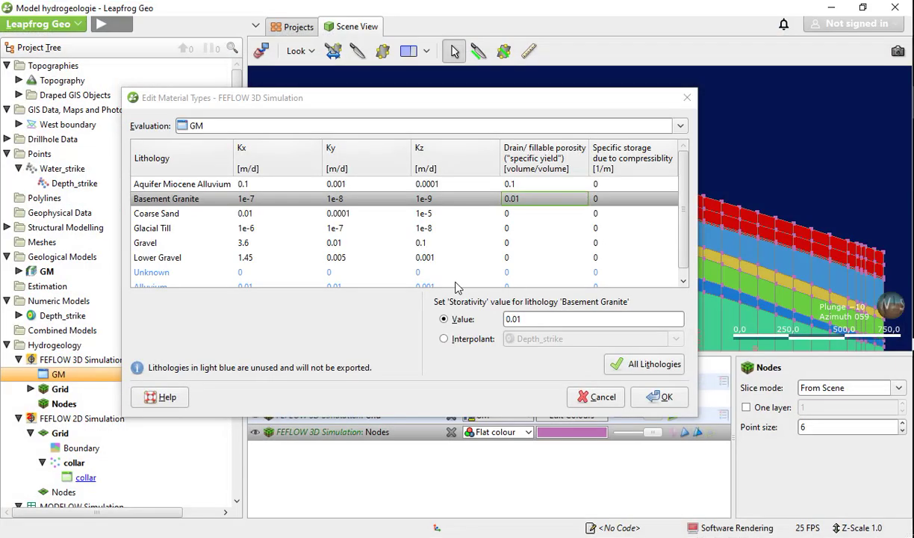
{"action": "left_click", "coordinate": [512, 215]}
{"action": "double_click", "coordinate": [509, 319]}
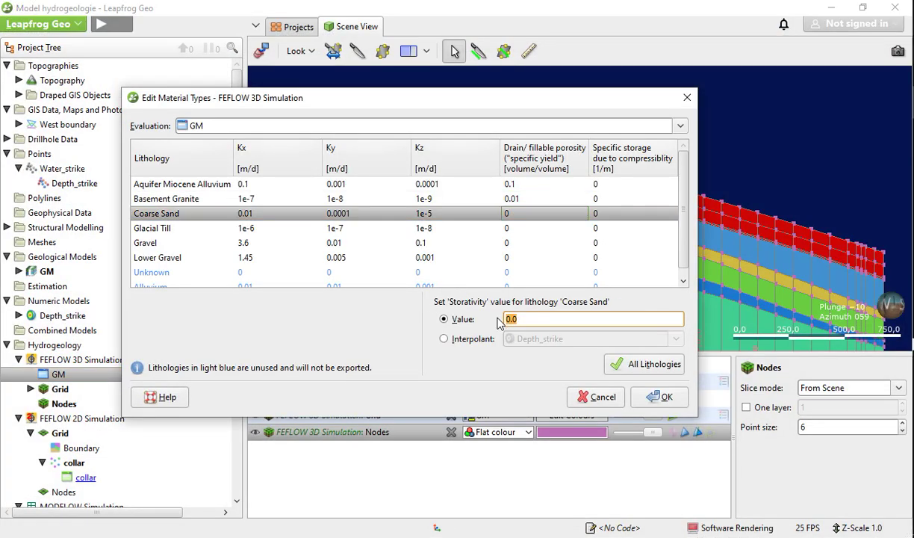
{"action": "right_click", "coordinate": [508, 319]}
{"action": "left_click", "coordinate": [532, 356]}
Step: Copy Glacial Till's drain/fillable porosity from the Word table and set it to 0.05 in Leapfrog Geo
{"action": "key", "text": "alt+Tab"}
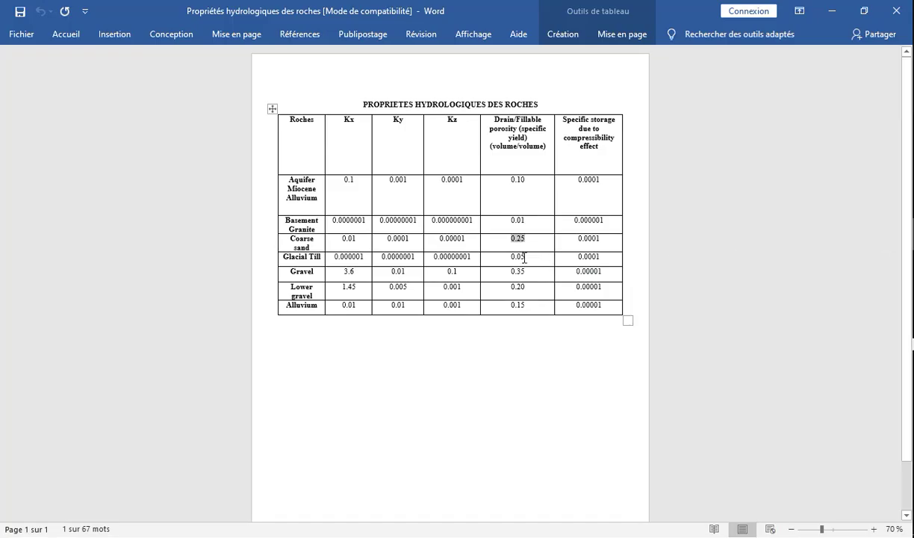
{"action": "right_click", "coordinate": [515, 255]}
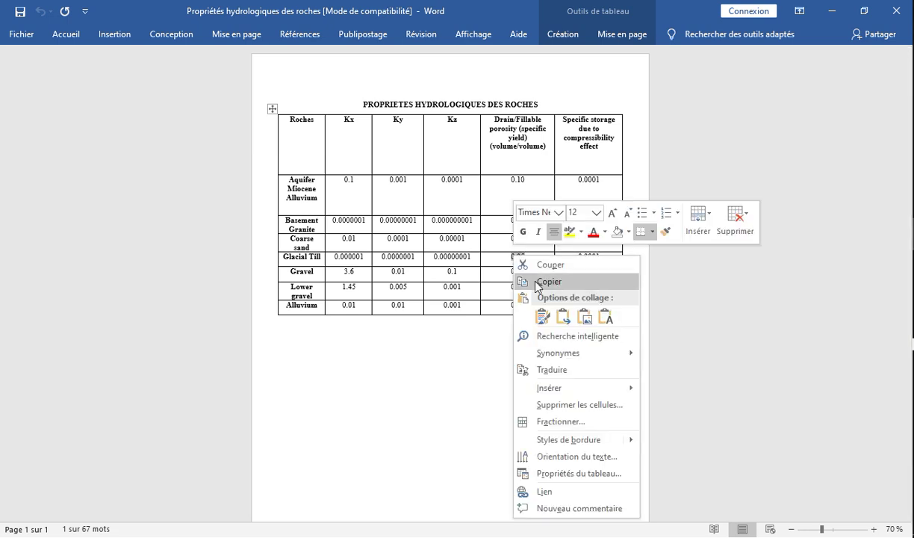
{"action": "left_click", "coordinate": [536, 282]}
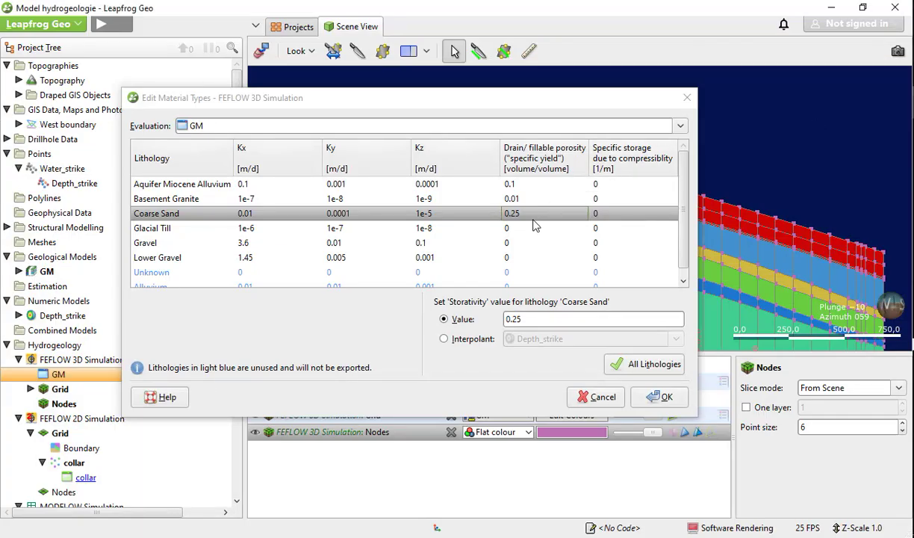
{"action": "left_click", "coordinate": [513, 214]}
{"action": "left_click", "coordinate": [510, 228]}
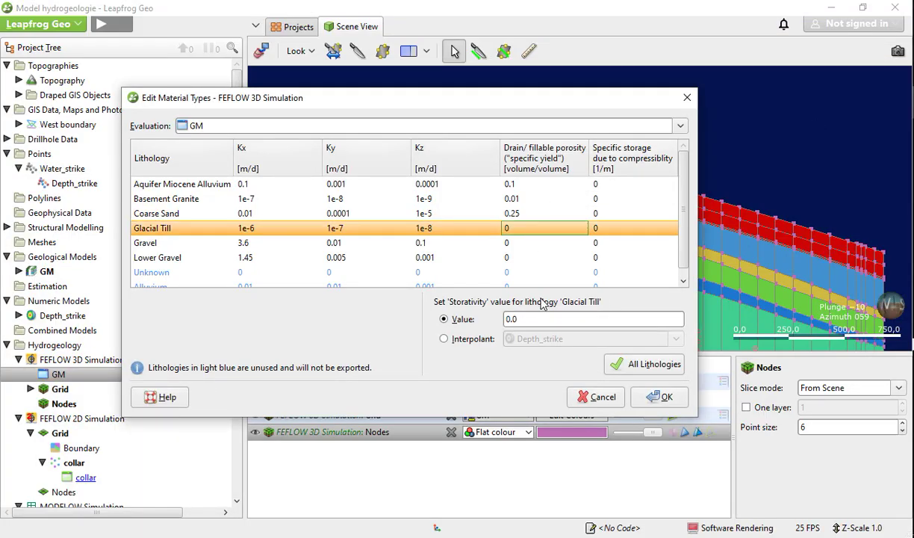
{"action": "left_click", "coordinate": [510, 319]}
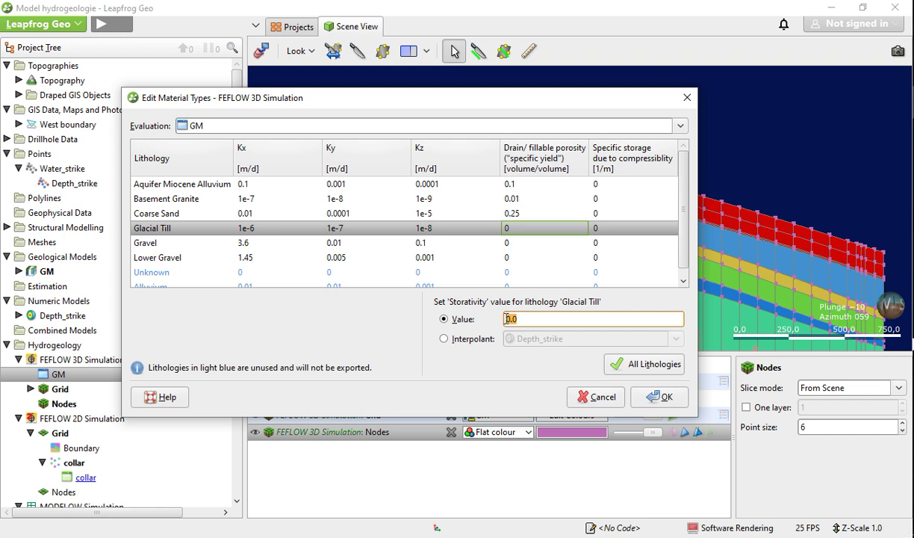
{"action": "right_click", "coordinate": [507, 318]}
{"action": "left_click", "coordinate": [523, 352]}
Step: Copy Gravel's drain/fillable porosity from the Word table and set it to 0.35 in Leapfrog Geo
{"action": "key", "text": "alt+Tab"}
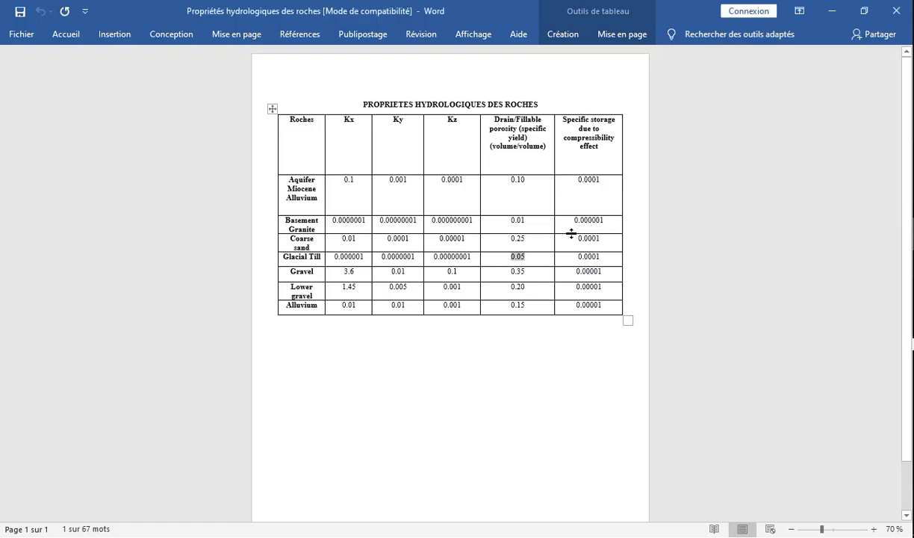
{"action": "double_click", "coordinate": [518, 271]}
{"action": "right_click", "coordinate": [518, 268]}
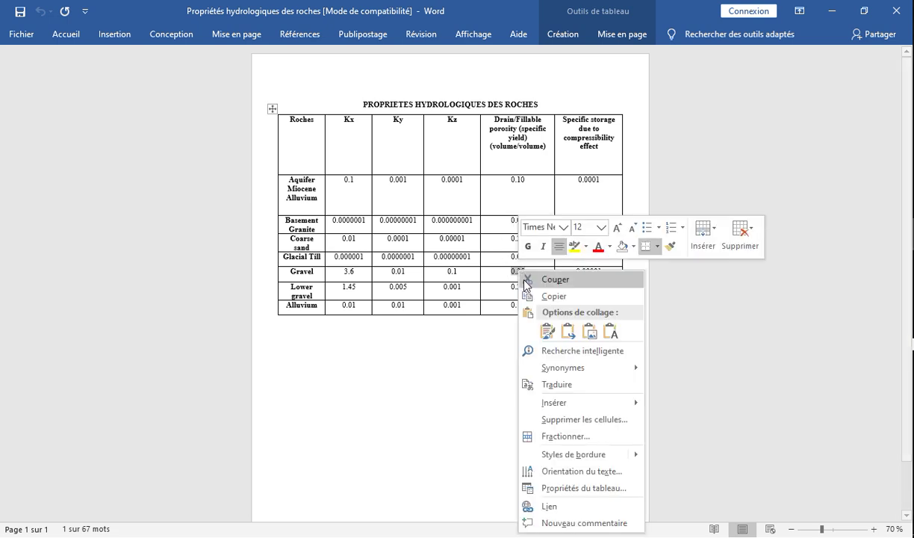
{"action": "left_click", "coordinate": [545, 294]}
{"action": "key", "text": "alt+Tab"}
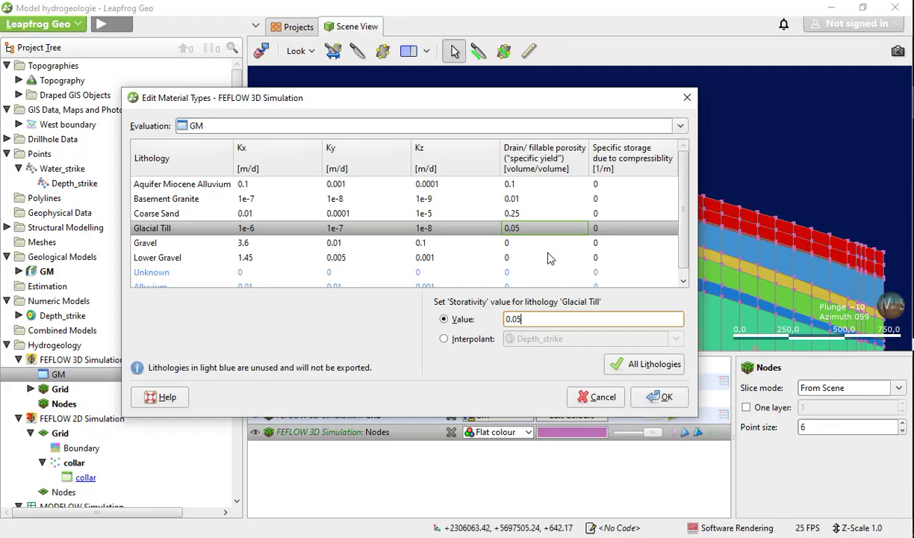
{"action": "left_click", "coordinate": [521, 245]}
{"action": "left_click_drag", "start_coordinate": [524, 319], "coordinate": [509, 318]}
{"action": "right_click", "coordinate": [509, 319]}
{"action": "left_click", "coordinate": [538, 355]}
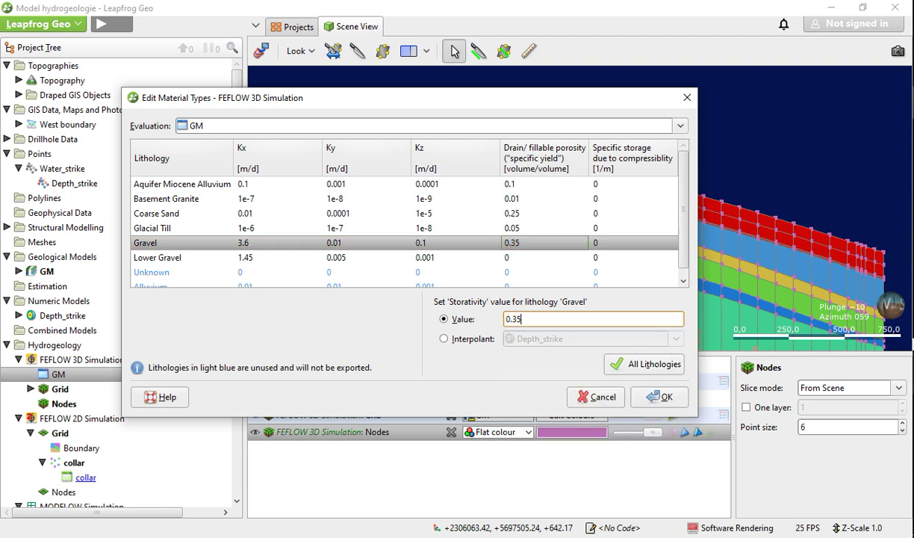
Step: Copy Lower Gravel's drain/fillable porosity from the Word table and set it to 0.20 in Leapfrog Geo
{"action": "key", "text": "alt+Tab"}
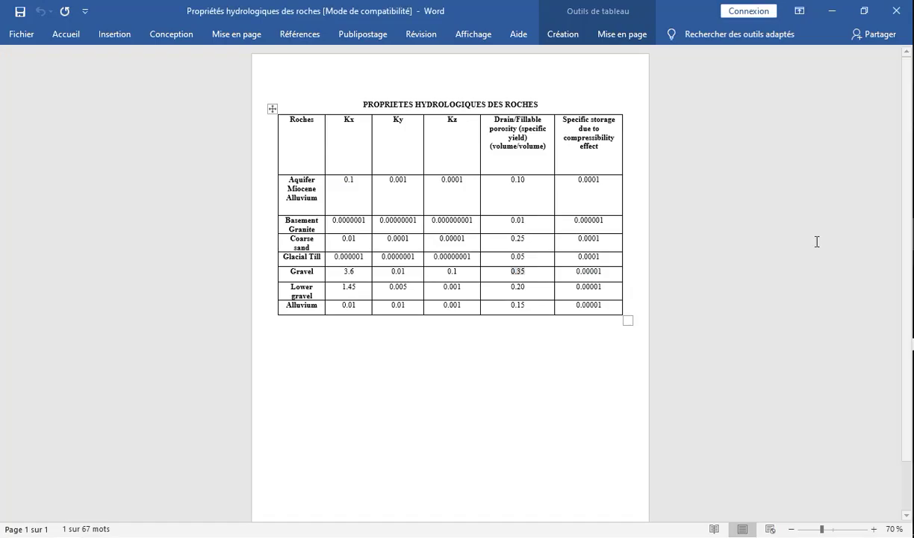
{"action": "double_click", "coordinate": [521, 286]}
{"action": "right_click", "coordinate": [518, 286]}
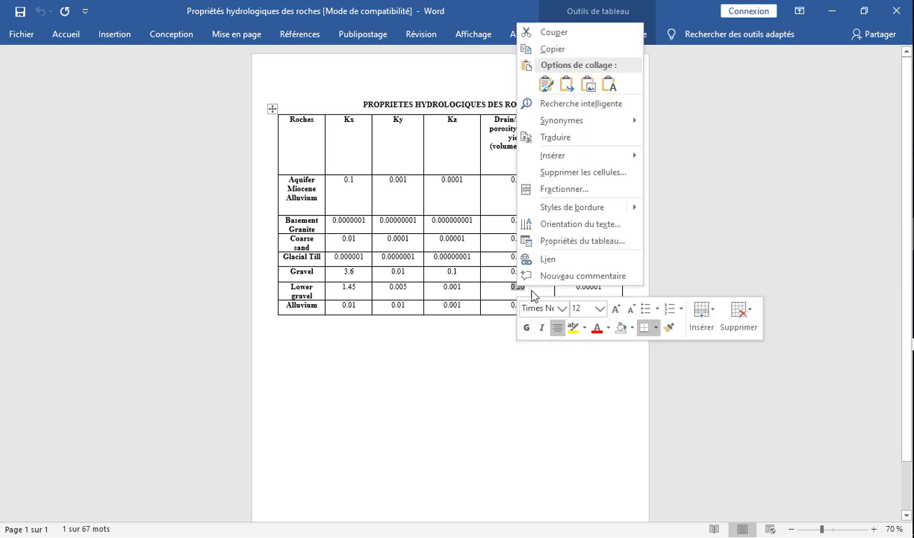
{"action": "left_click", "coordinate": [574, 54]}
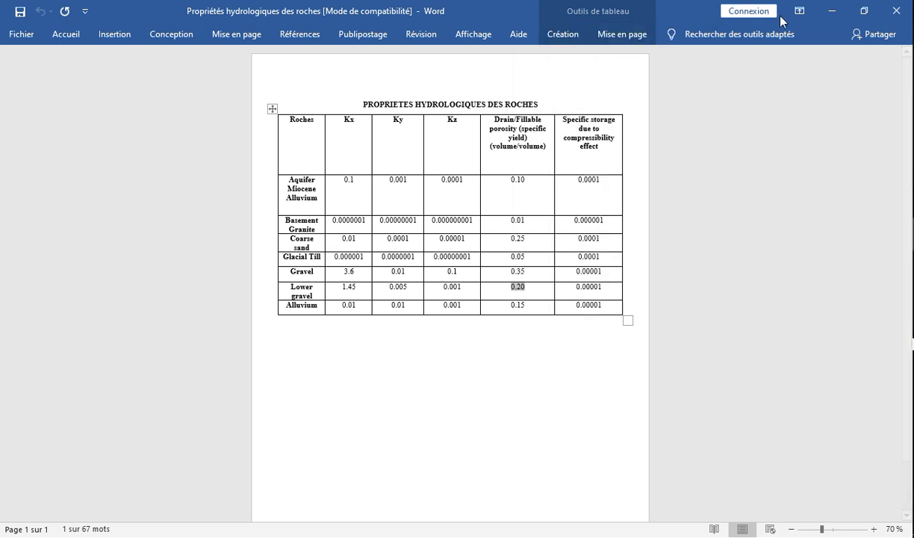
{"action": "left_click", "coordinate": [831, 11]}
{"action": "left_click", "coordinate": [500, 257]}
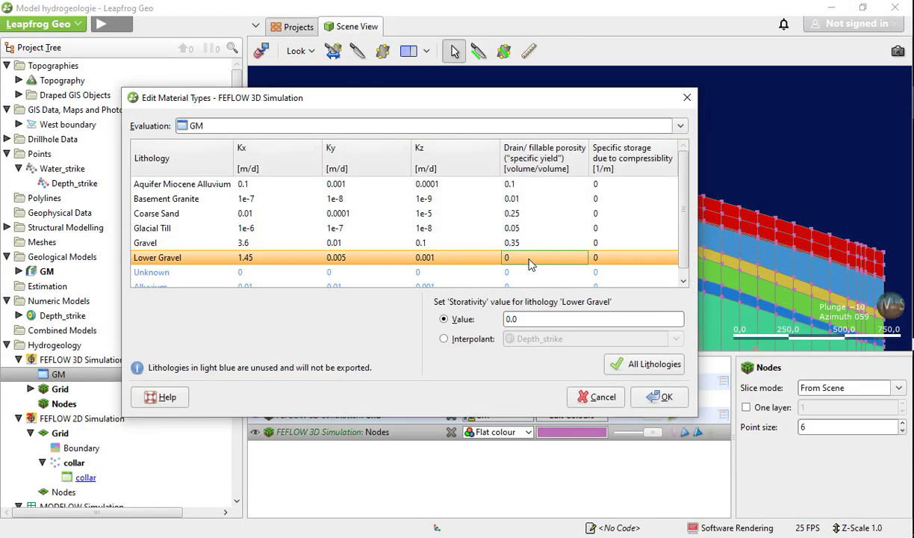
{"action": "left_click_drag", "start_coordinate": [516, 319], "coordinate": [499, 318]}
{"action": "right_click", "coordinate": [509, 318]}
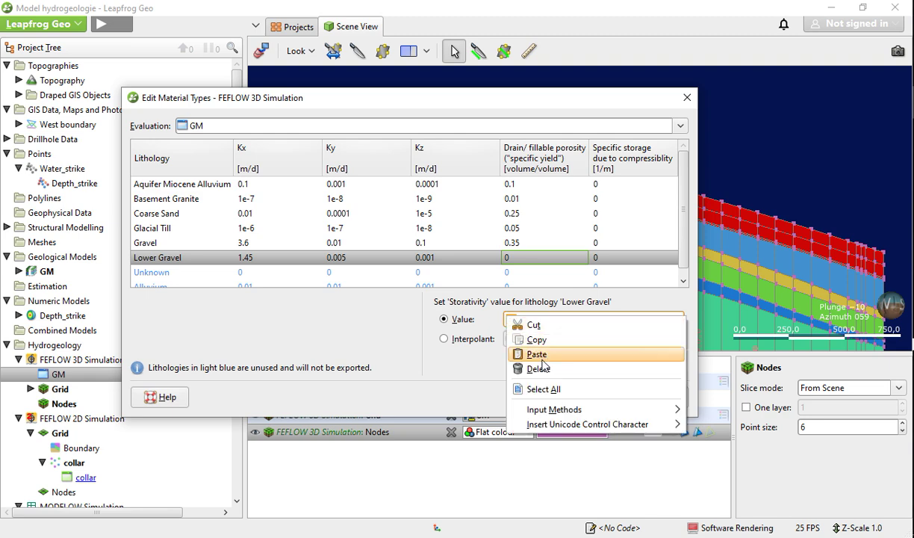
{"action": "left_click", "coordinate": [523, 349]}
Step: Copy Alluvium's drain/fillable porosity from the Word table and set it to 0.15 in Leapfrog Geo
{"action": "left_click", "coordinate": [831, 9]}
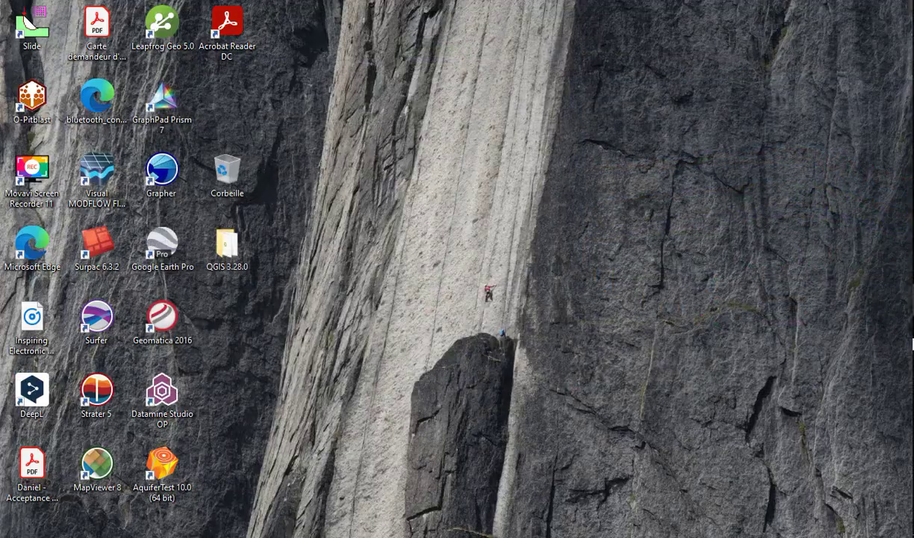
{"action": "key", "text": "alt+Tab"}
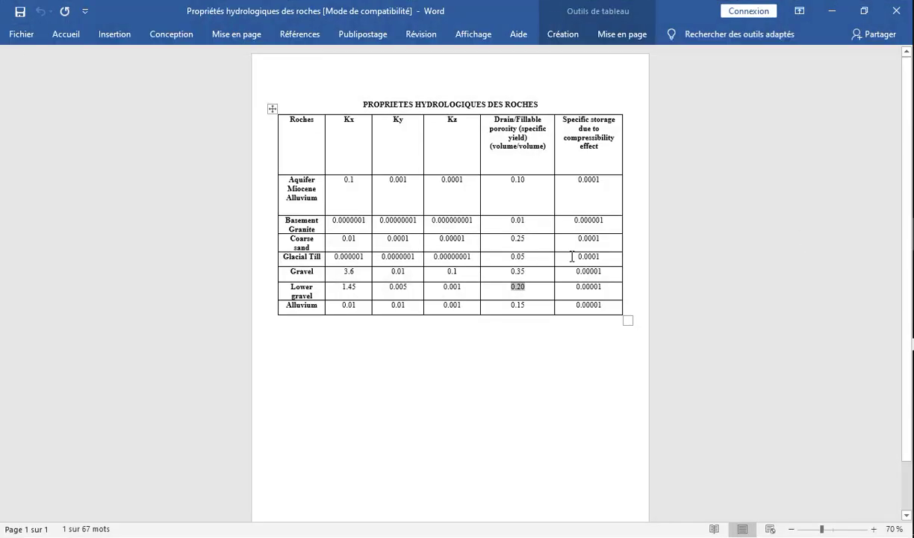
{"action": "left_click_drag", "start_coordinate": [527, 305], "coordinate": [512, 307]}
{"action": "right_click", "coordinate": [512, 308]}
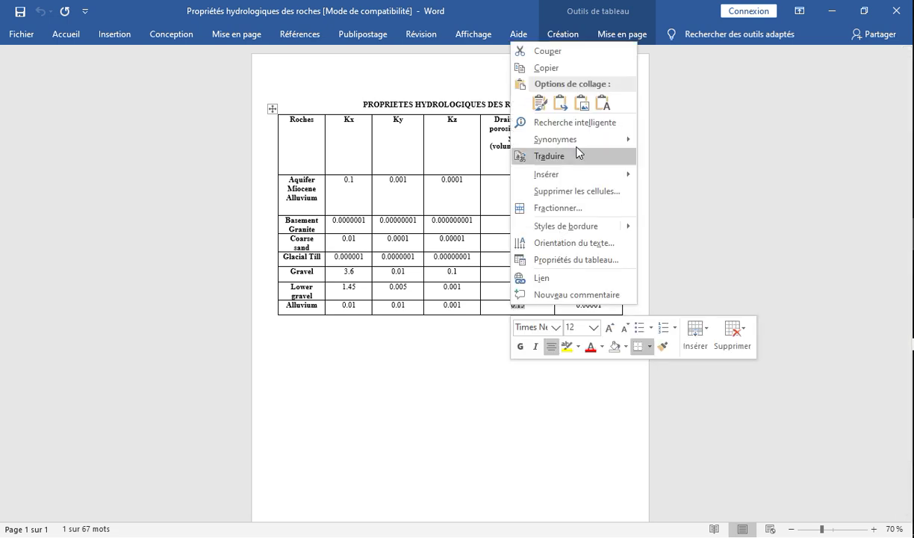
{"action": "left_click", "coordinate": [570, 68]}
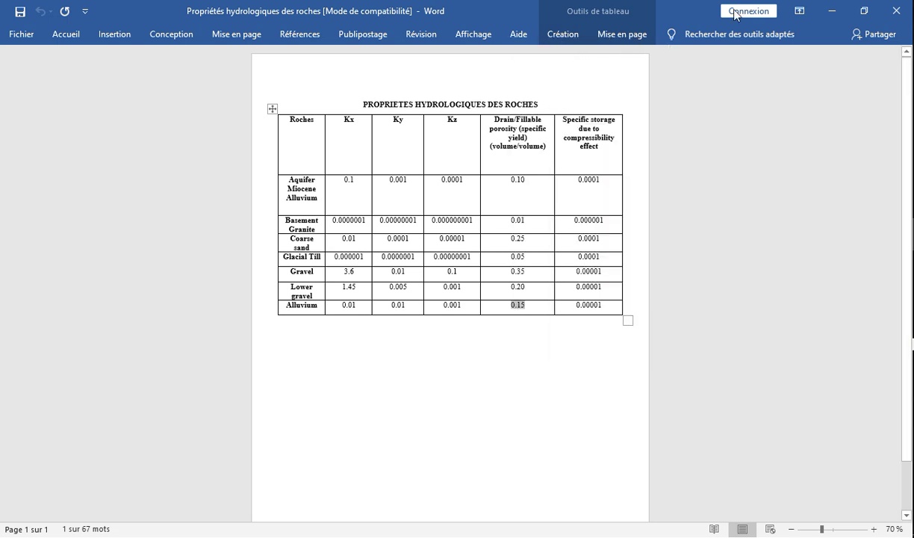
{"action": "left_click", "coordinate": [832, 11]}
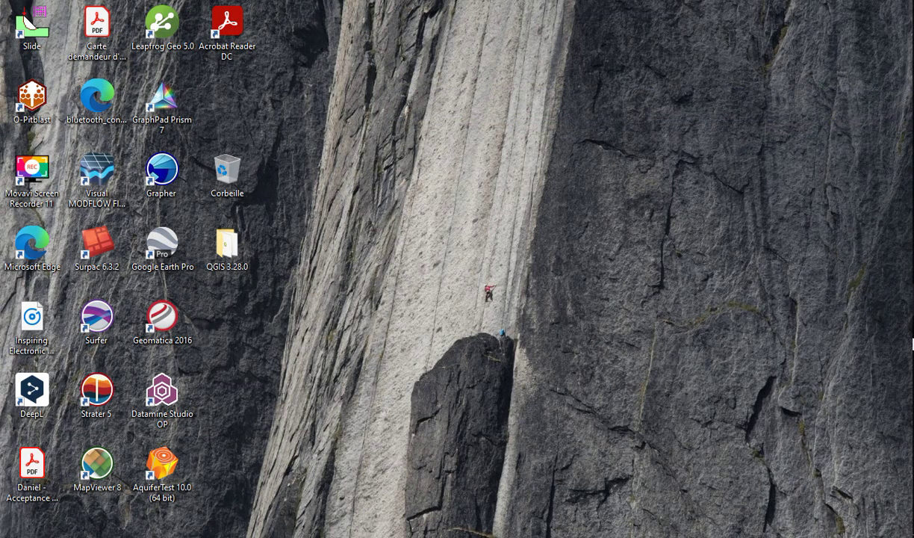
{"action": "key", "text": "alt+Tab"}
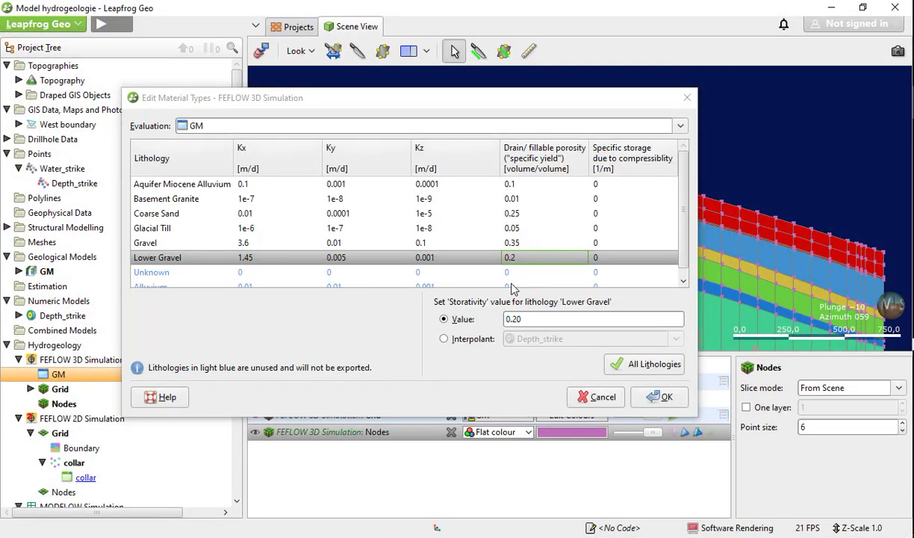
{"action": "scroll", "coordinate": [511, 280], "scroll_direction": "down", "scroll_amount": 1}
{"action": "left_click", "coordinate": [513, 281]}
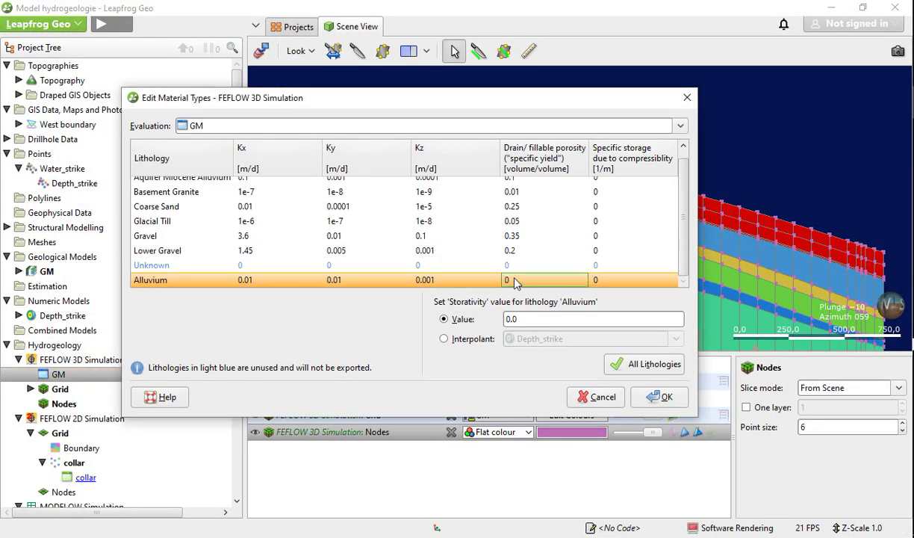
{"action": "left_click", "coordinate": [517, 322]}
{"action": "right_click", "coordinate": [511, 319]}
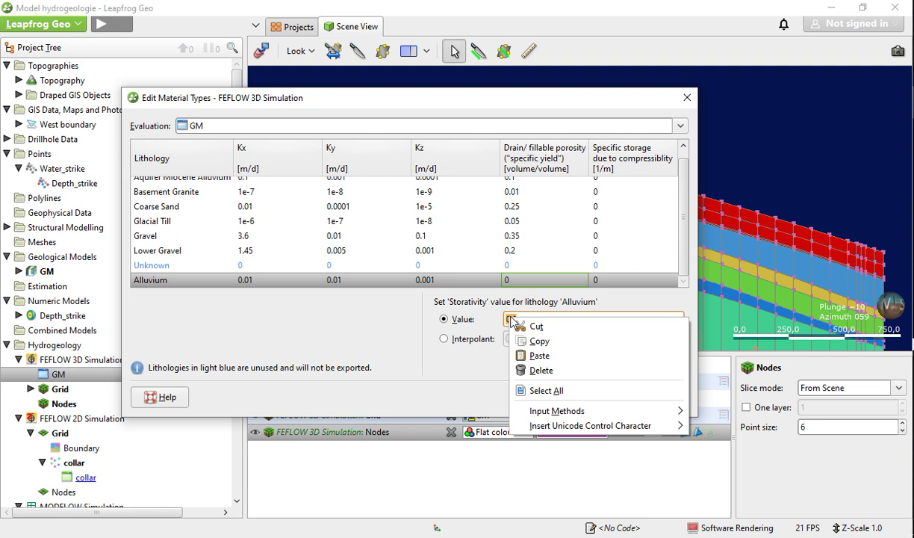
{"action": "left_click", "coordinate": [540, 356]}
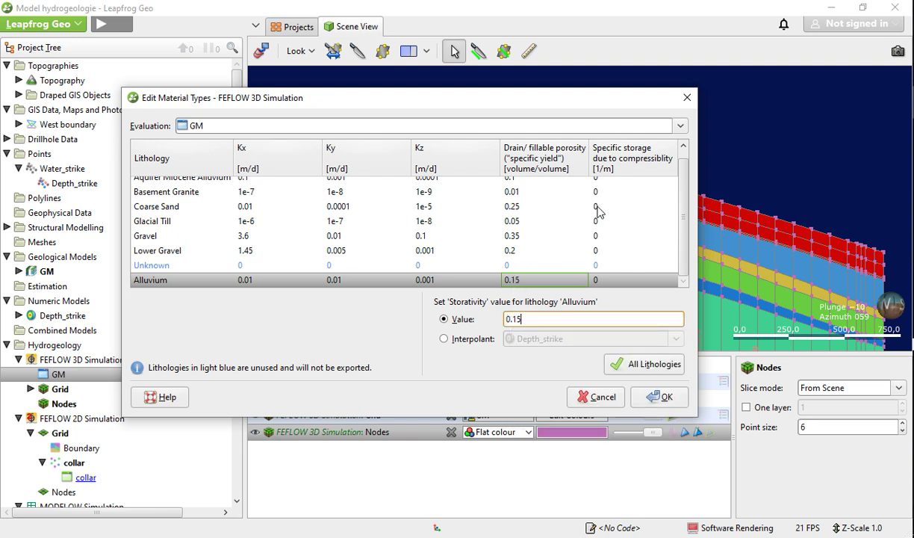
Step: Copy Aquifer Miocene Alluvium's specific storage from the Word table and set it to 0.0001 in Leapfrog Geo
{"action": "scroll", "coordinate": [598, 211], "scroll_direction": "up", "scroll_amount": 1}
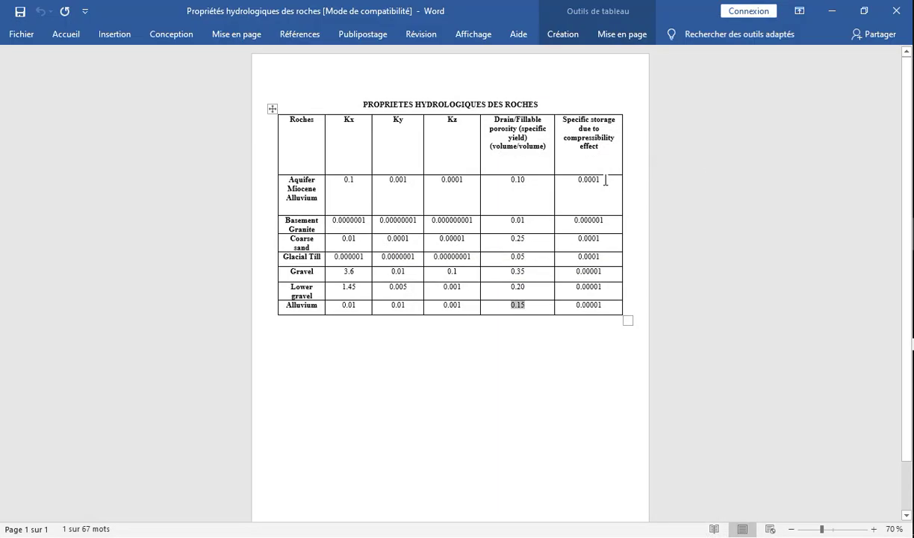
{"action": "left_click_drag", "start_coordinate": [605, 180], "coordinate": [554, 180]}
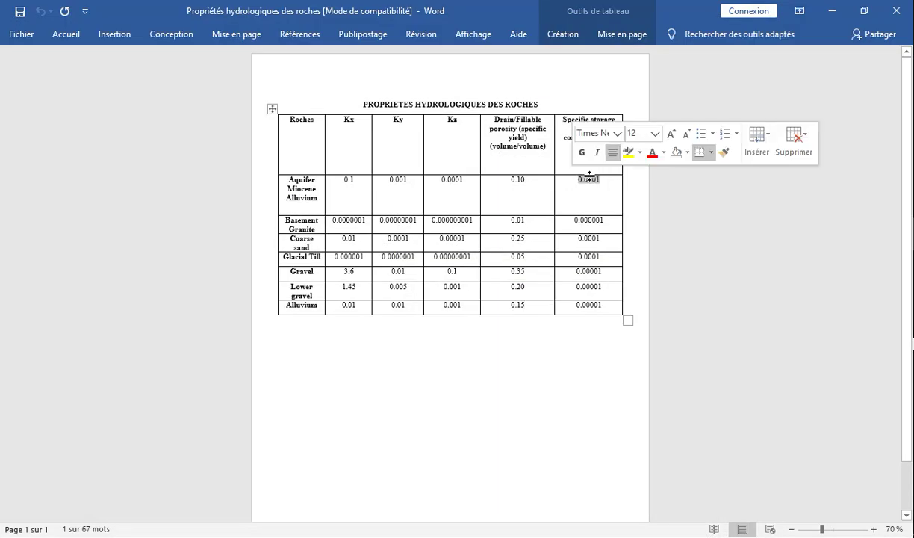
{"action": "right_click", "coordinate": [594, 180]}
{"action": "left_click", "coordinate": [629, 204]}
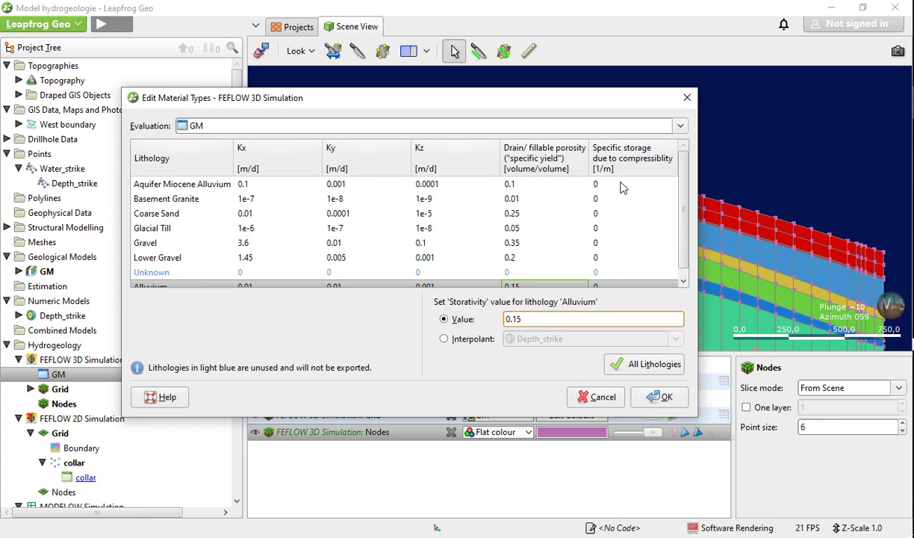
{"action": "left_click", "coordinate": [596, 181]}
{"action": "right_click", "coordinate": [515, 318]}
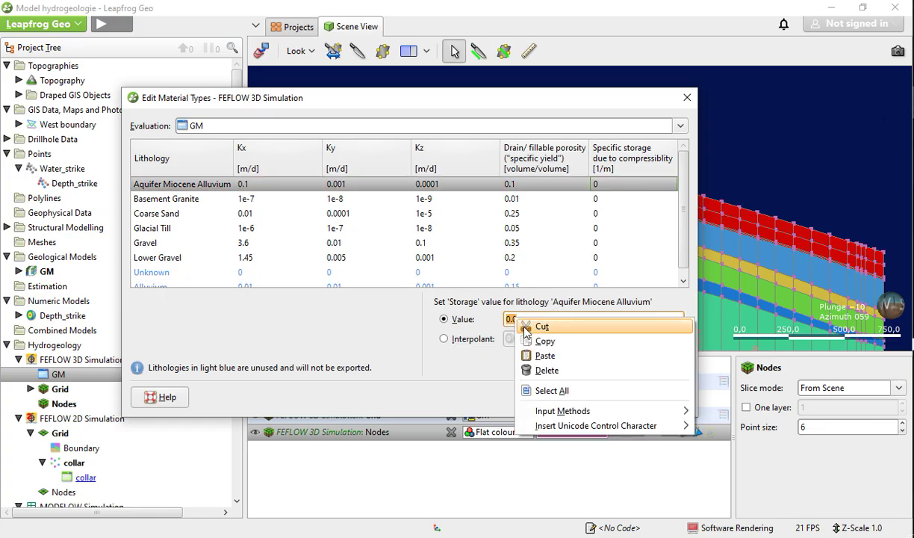
{"action": "left_click", "coordinate": [523, 341]}
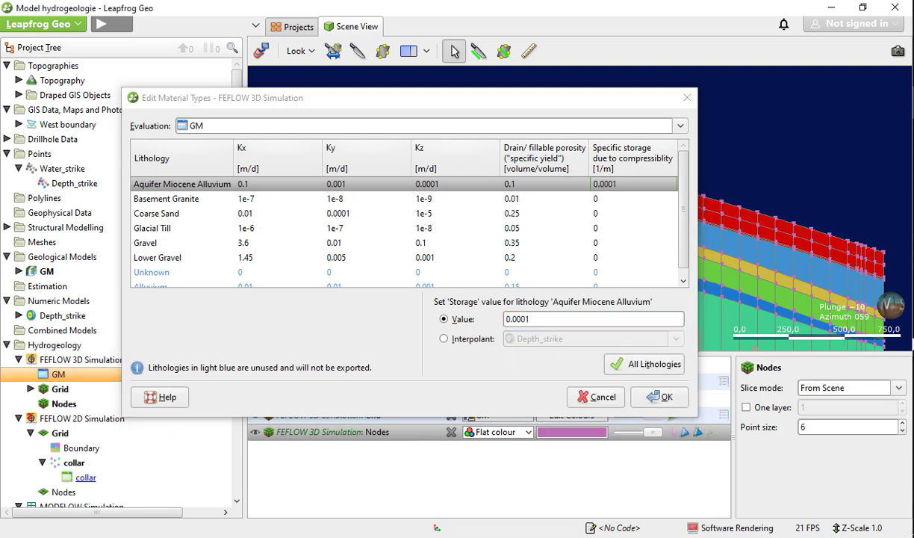
Step: Copy Basement Granite's specific storage from the Word table and set it to 0.000001 in Leapfrog Geo
{"action": "left_click", "coordinate": [913, 234]}
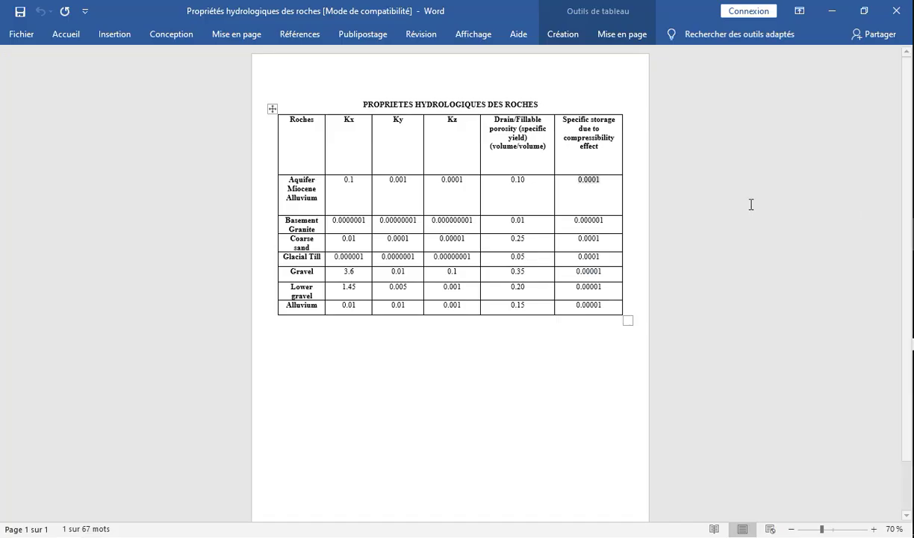
{"action": "left_click_drag", "start_coordinate": [605, 221], "coordinate": [573, 219]}
{"action": "right_click", "coordinate": [591, 221]}
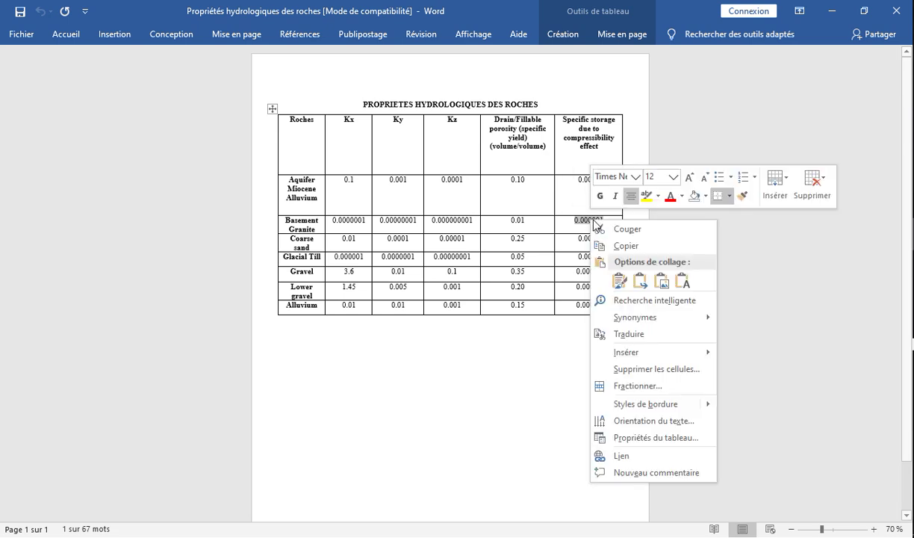
{"action": "left_click", "coordinate": [617, 248]}
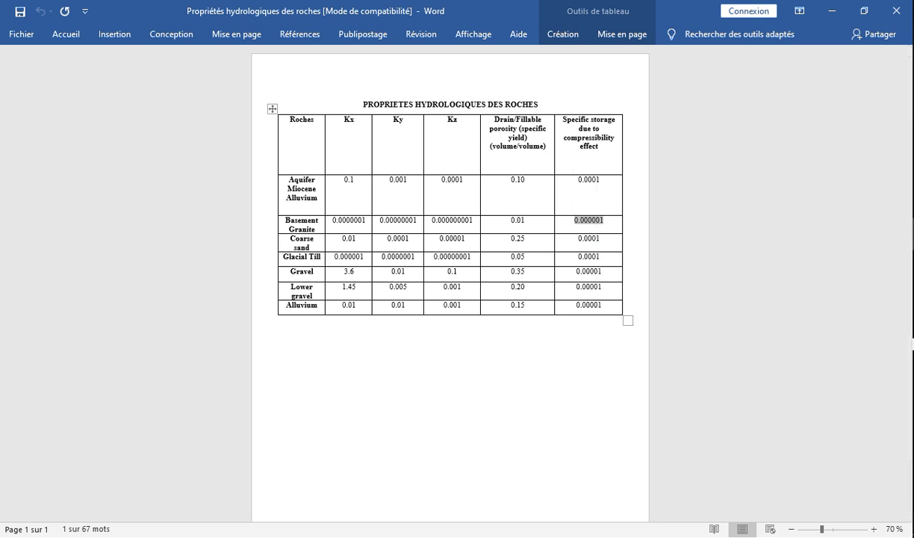
{"action": "left_click", "coordinate": [913, 257]}
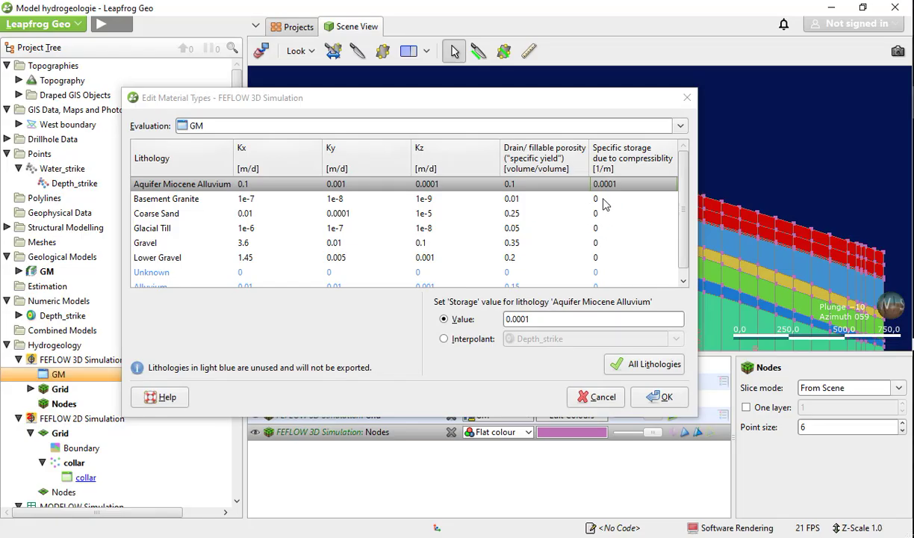
{"action": "left_click", "coordinate": [579, 196]}
{"action": "left_click", "coordinate": [528, 320]}
{"action": "right_click", "coordinate": [528, 320]}
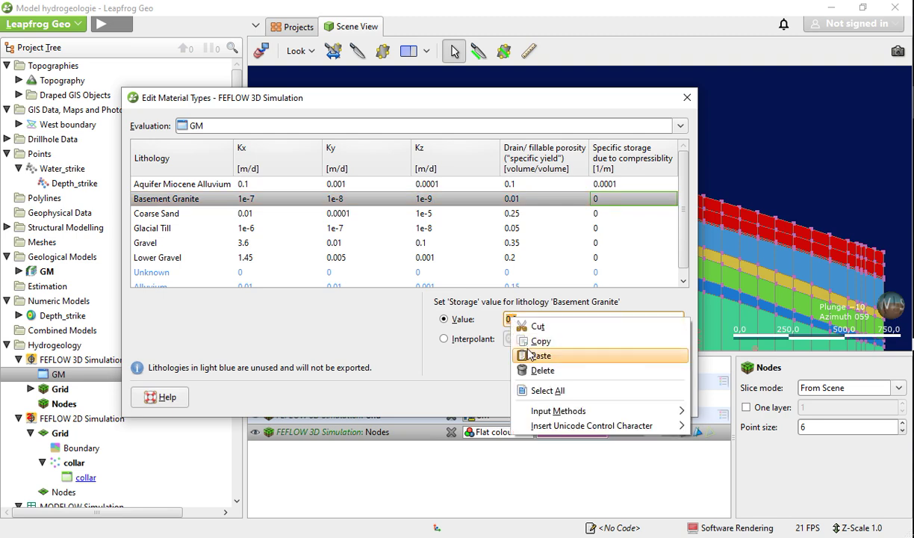
{"action": "left_click", "coordinate": [549, 355]}
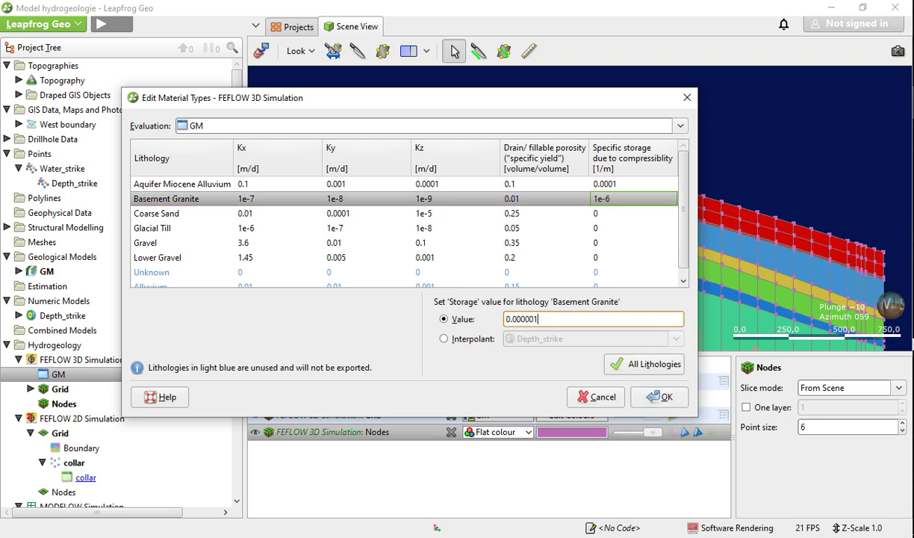
Step: Copy Coarse Sand's specific storage from the Word table and set it to 0.0001 in Leapfrog Geo
{"action": "key", "text": "alt+Tab"}
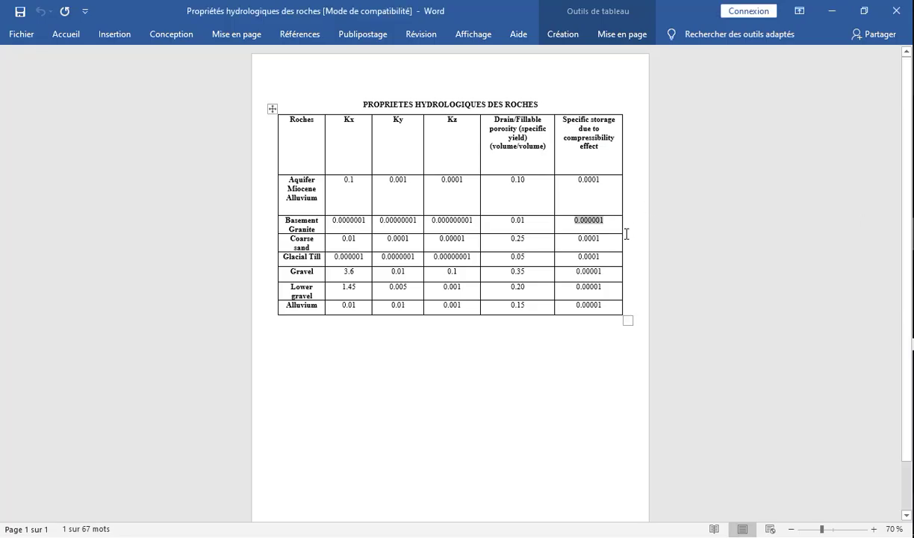
{"action": "double_click", "coordinate": [588, 239]}
{"action": "right_click", "coordinate": [587, 240]}
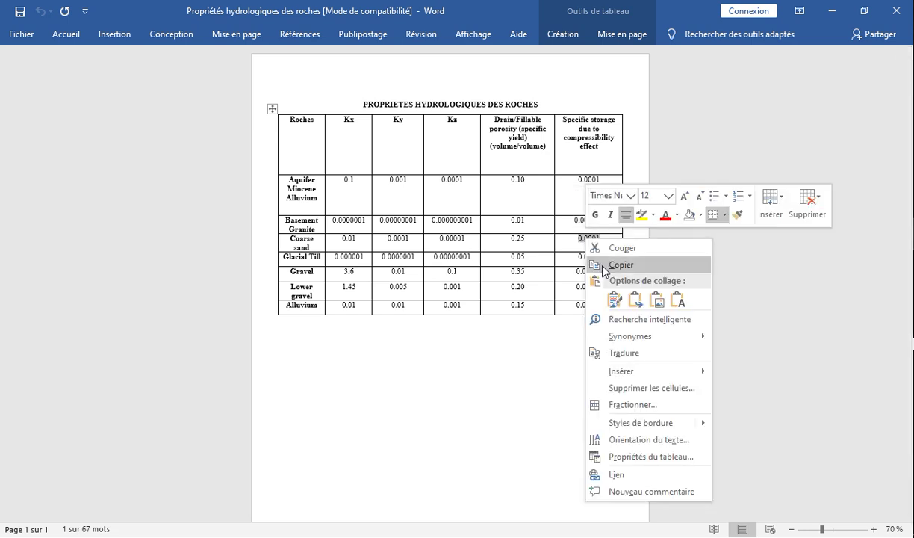
{"action": "left_click", "coordinate": [620, 265]}
{"action": "key", "text": "alt+Tab"}
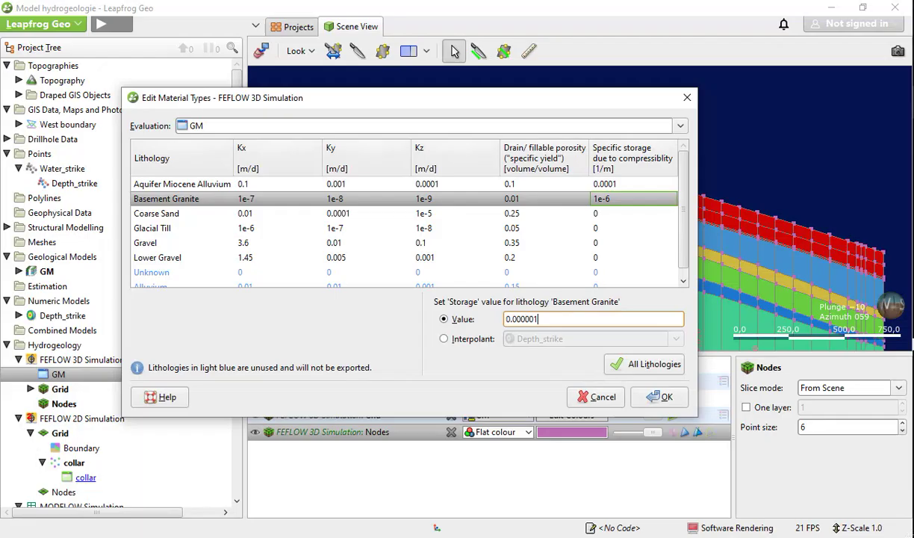
{"action": "left_click", "coordinate": [611, 214]}
{"action": "right_click", "coordinate": [529, 319]}
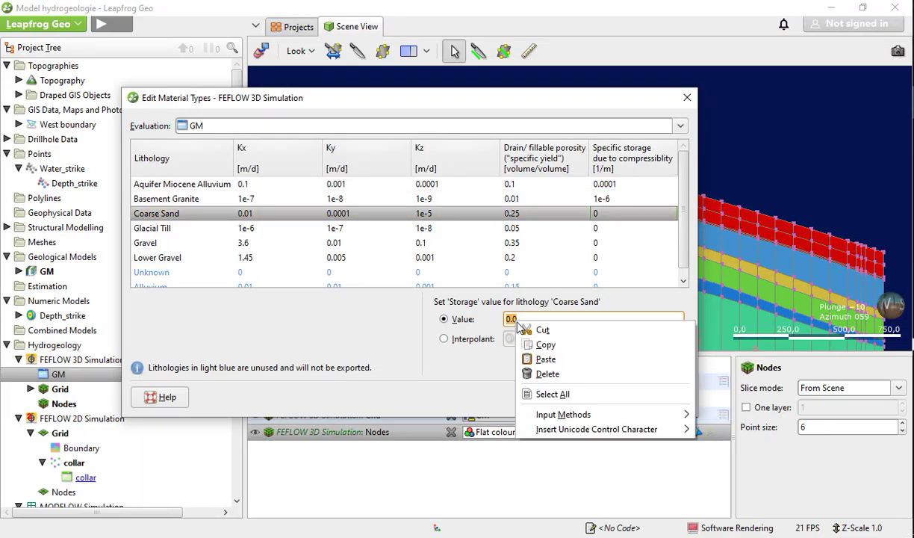
{"action": "left_click", "coordinate": [549, 316]}
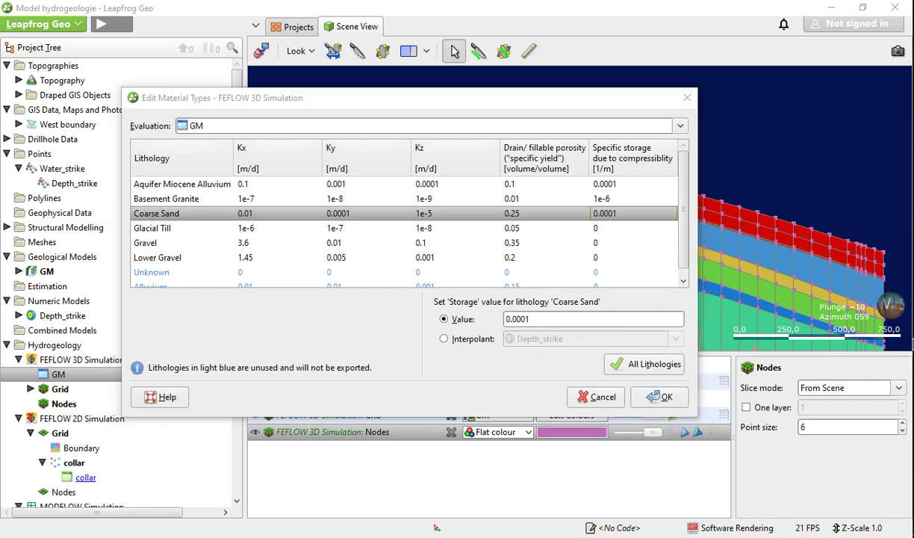
Step: Copy Glacial Till's specific storage from the Word table and set it to 0.0001 in Leapfrog Geo
{"action": "key", "text": "alt+Tab"}
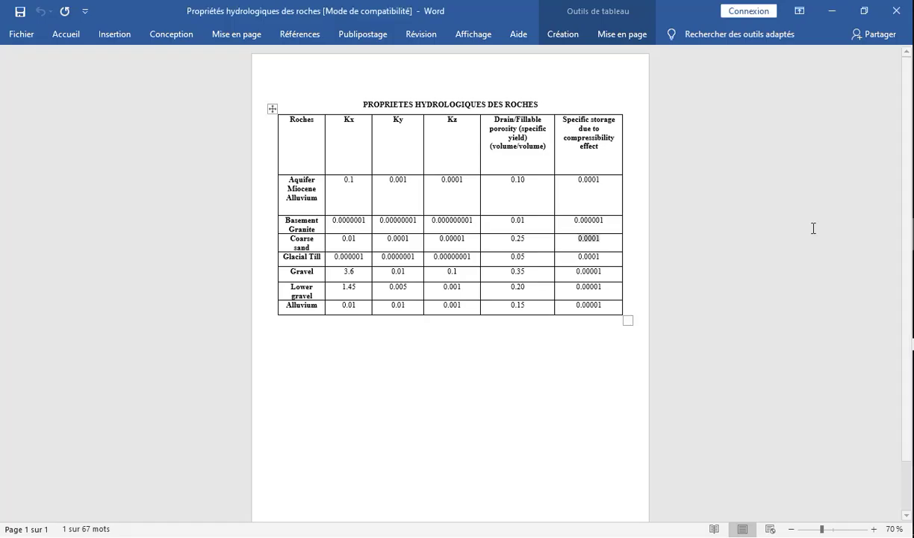
{"action": "double_click", "coordinate": [590, 256]}
{"action": "right_click", "coordinate": [593, 257]}
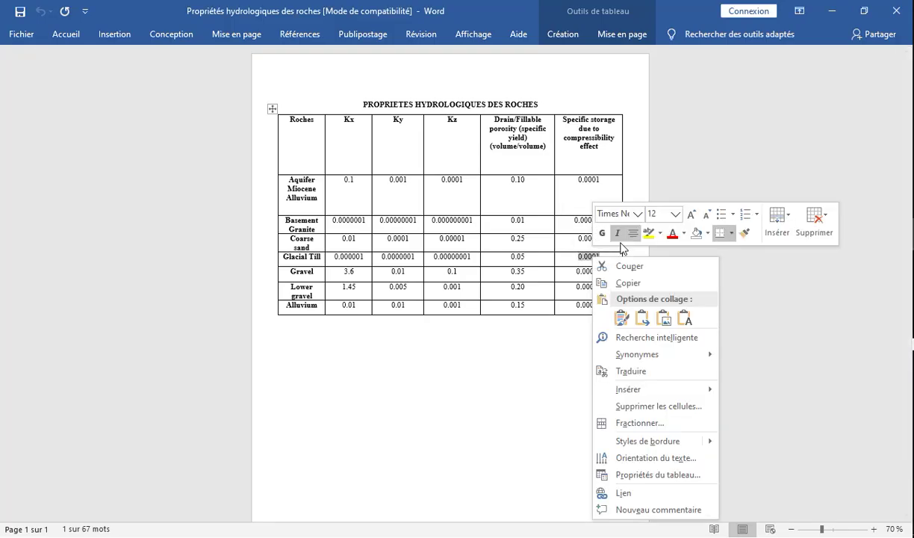
{"action": "left_click", "coordinate": [628, 284]}
{"action": "key", "text": "alt+Tab"}
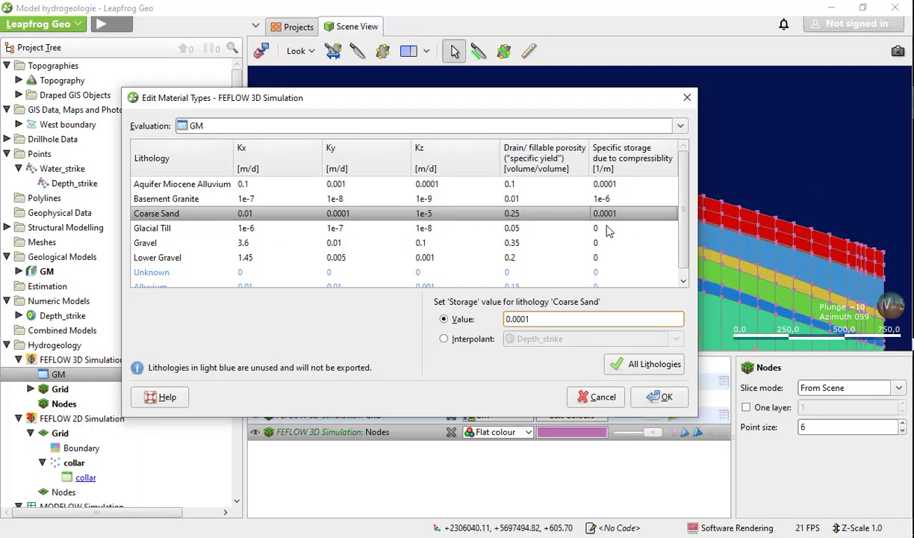
{"action": "left_click", "coordinate": [583, 226]}
{"action": "left_click", "coordinate": [545, 316]}
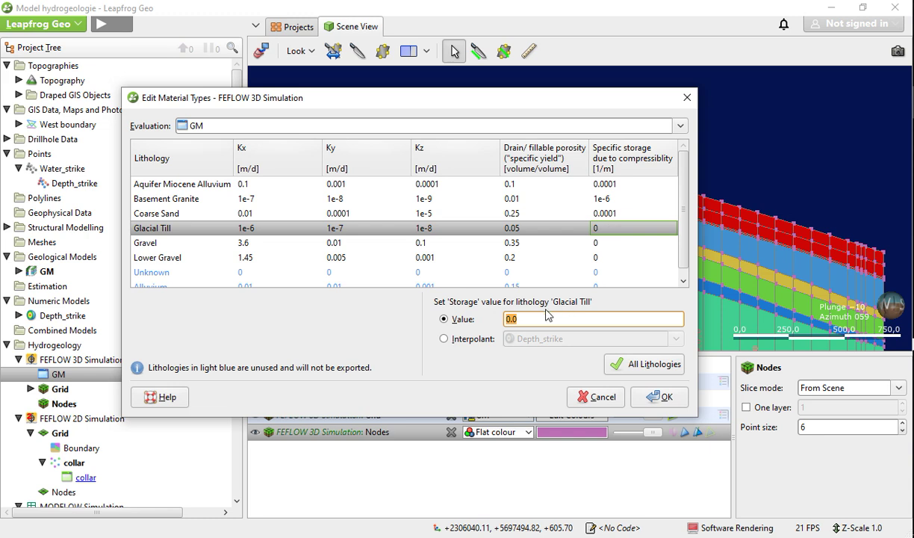
{"action": "right_click", "coordinate": [511, 321]}
{"action": "left_click", "coordinate": [553, 361]}
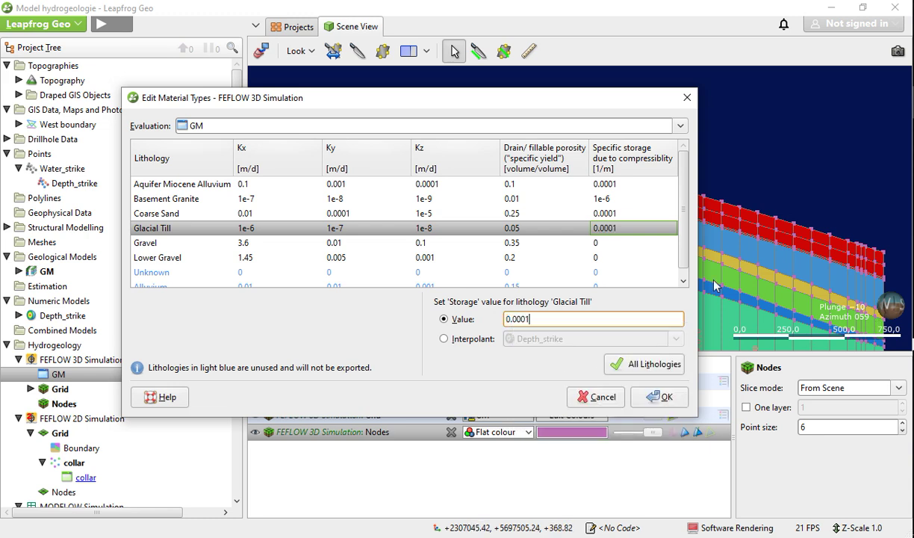
Step: Copy Gravel's specific storage from the Word table and set it to 0.00001 in Leapfrog Geo
{"action": "left_click", "coordinate": [615, 245]}
{"action": "key", "text": "alt+Tab"}
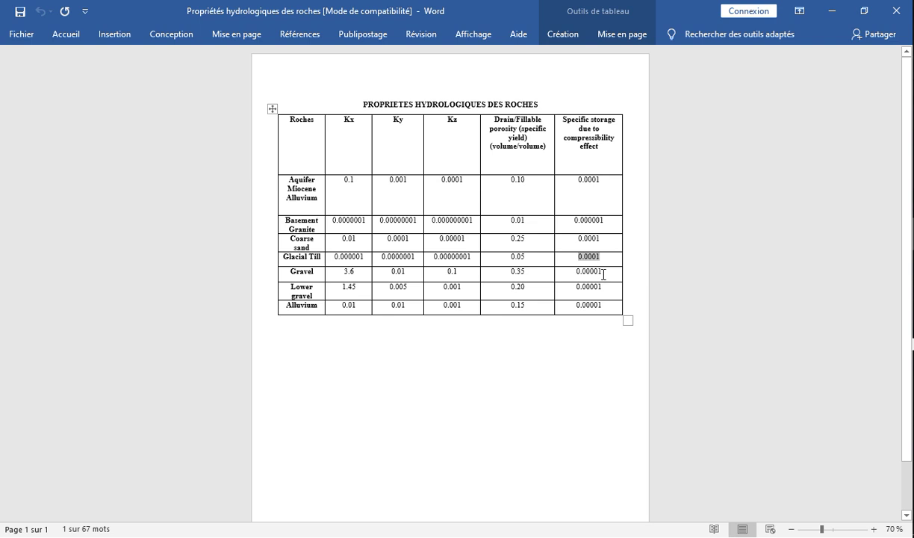
{"action": "left_click_drag", "start_coordinate": [604, 274], "coordinate": [575, 272]}
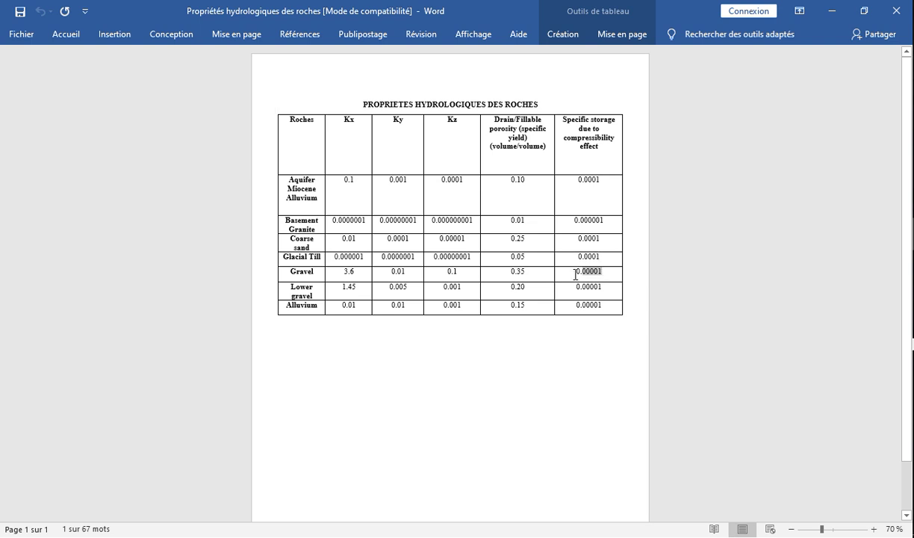
{"action": "right_click", "coordinate": [581, 272]}
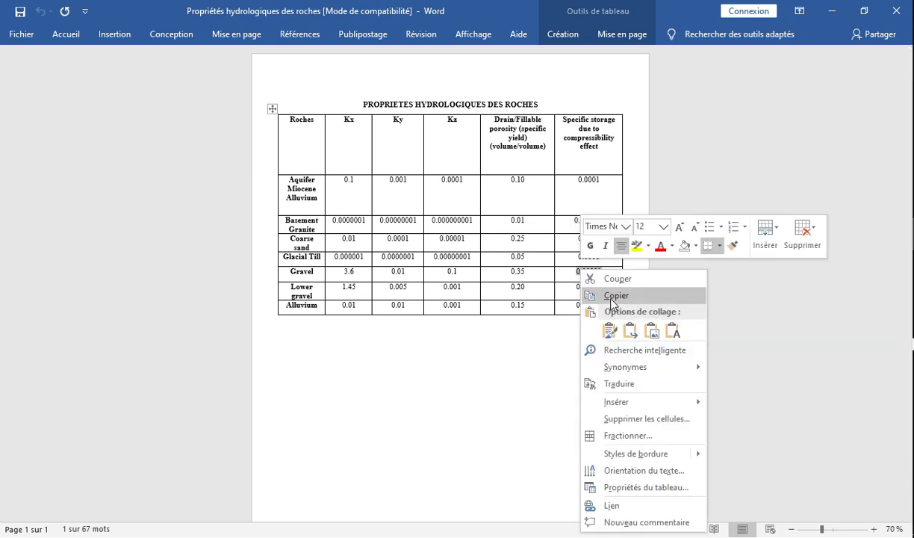
{"action": "left_click", "coordinate": [615, 295]}
{"action": "key", "text": "alt+Tab"}
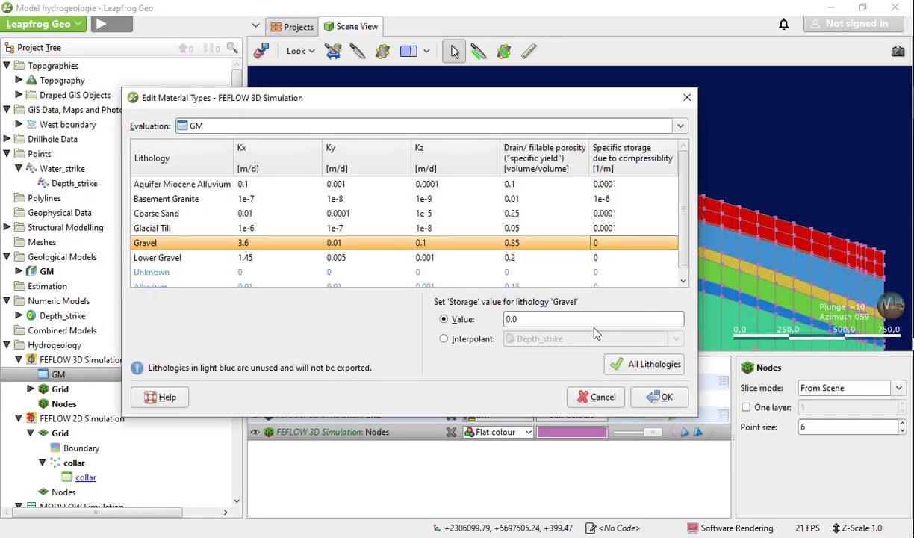
{"action": "double_click", "coordinate": [568, 317]}
{"action": "right_click", "coordinate": [508, 318]}
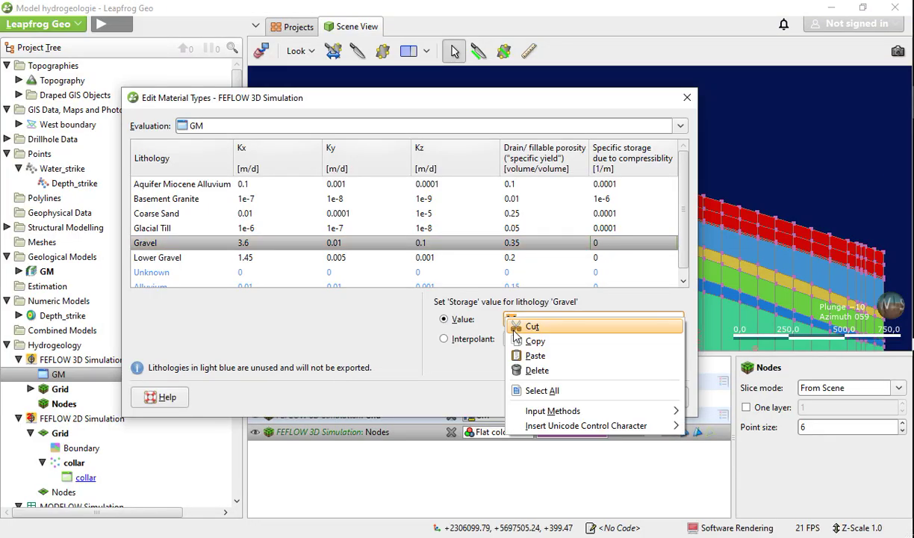
{"action": "left_click", "coordinate": [535, 353]}
Step: Set Lower Gravel's specific storage to 0.00001 using the copied value
{"action": "left_click", "coordinate": [575, 257]}
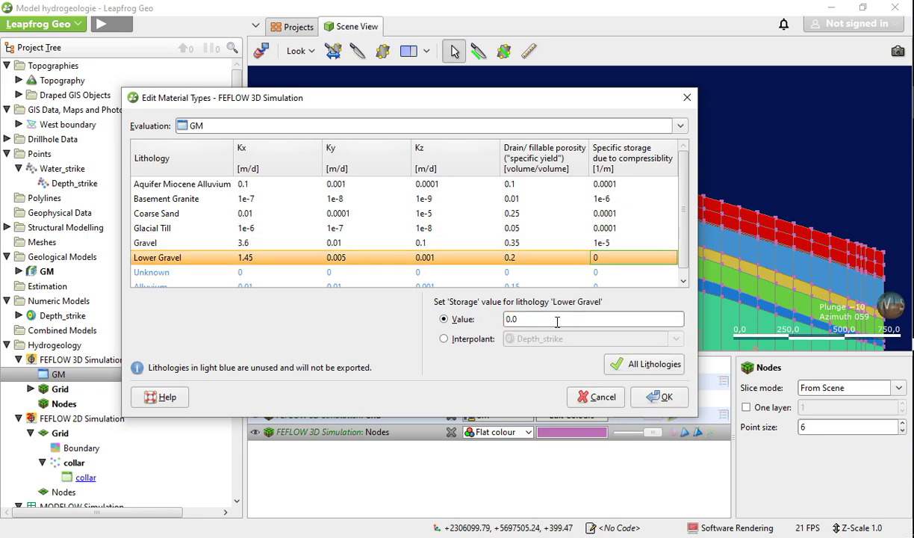
{"action": "left_click", "coordinate": [512, 319]}
{"action": "right_click", "coordinate": [509, 319]}
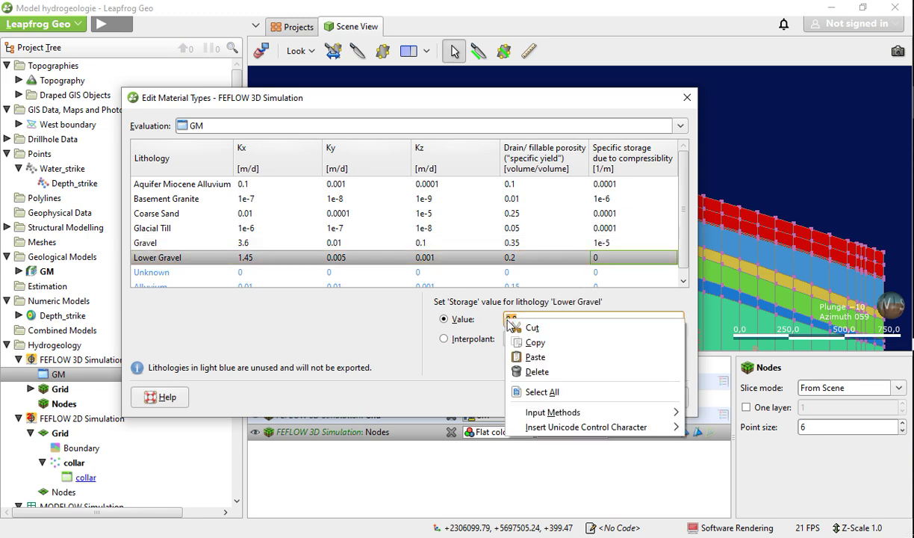
{"action": "left_click", "coordinate": [535, 353]}
Step: Set Alluvium's specific storage to 0.00001 with the copied value and accept the material types of the FEFLOW 3D Simulation
{"action": "scroll", "coordinate": [567, 258], "scroll_direction": "down", "scroll_amount": 1}
{"action": "left_click", "coordinate": [577, 280]}
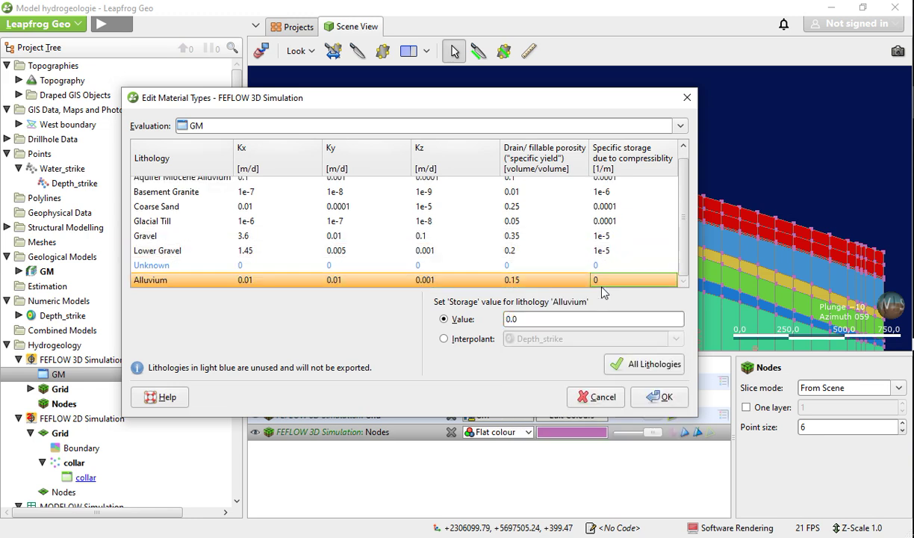
{"action": "left_click", "coordinate": [495, 319]}
{"action": "right_click", "coordinate": [516, 319]}
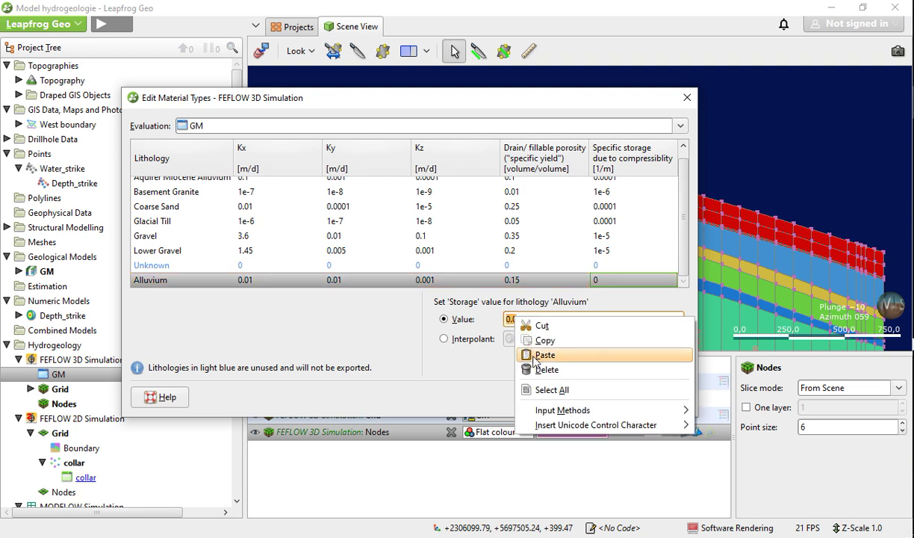
{"action": "left_click", "coordinate": [535, 356]}
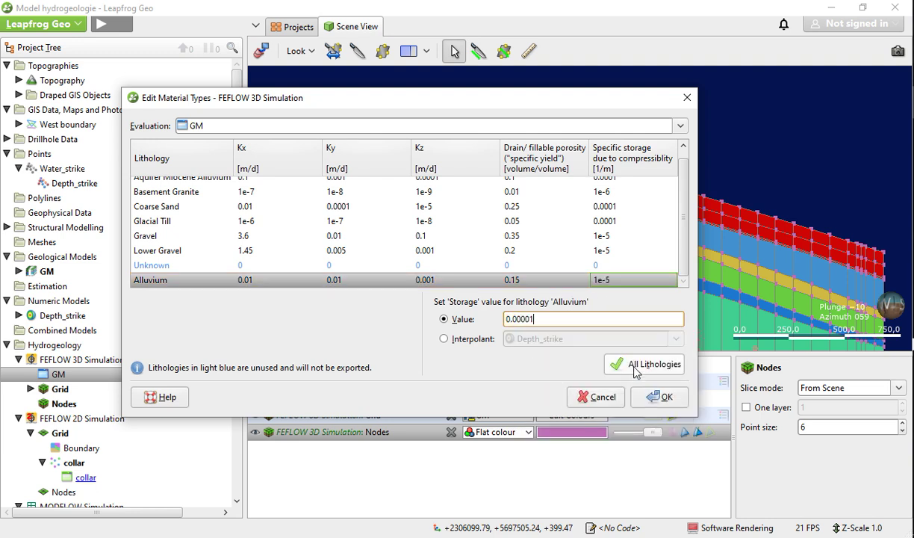
{"action": "left_click", "coordinate": [649, 401]}
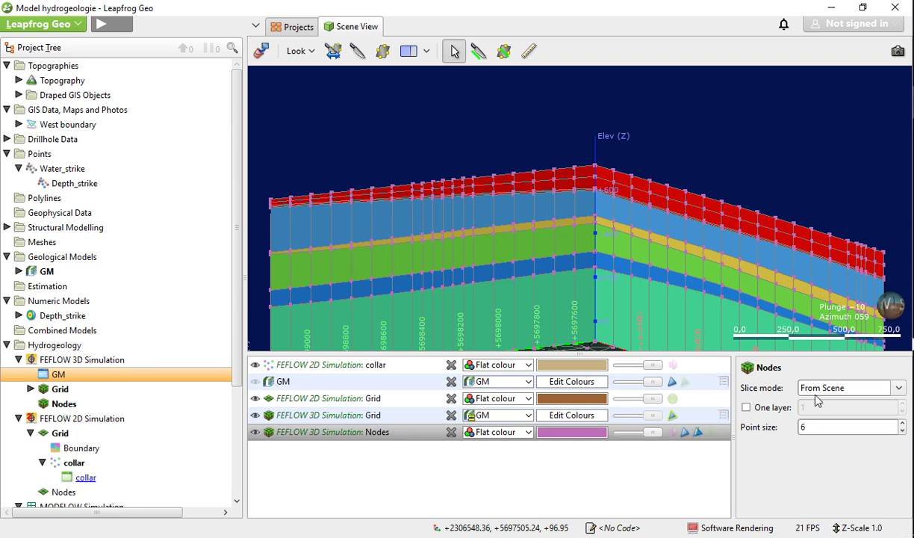
{"action": "left_click", "coordinate": [893, 386]}
{"action": "left_click", "coordinate": [891, 387]}
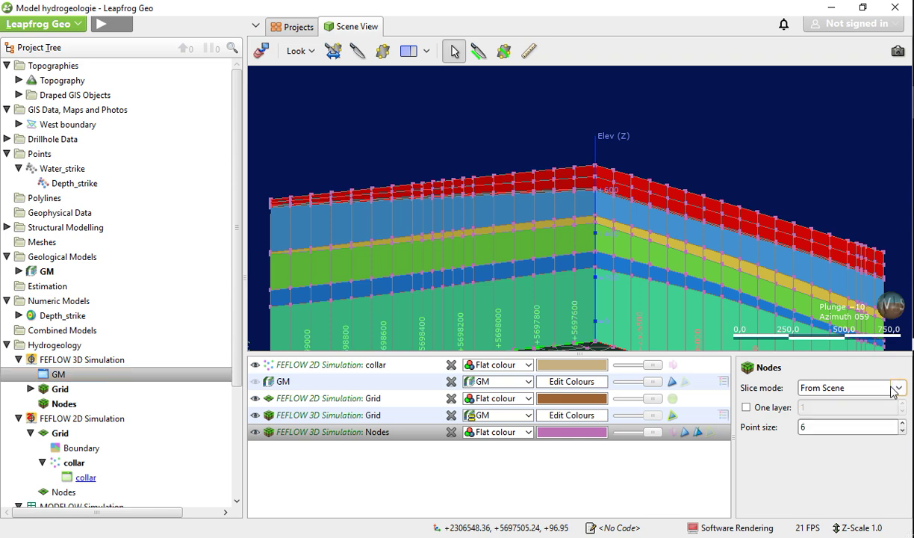
{"action": "left_click", "coordinate": [569, 457]}
{"action": "left_click", "coordinate": [673, 432]}
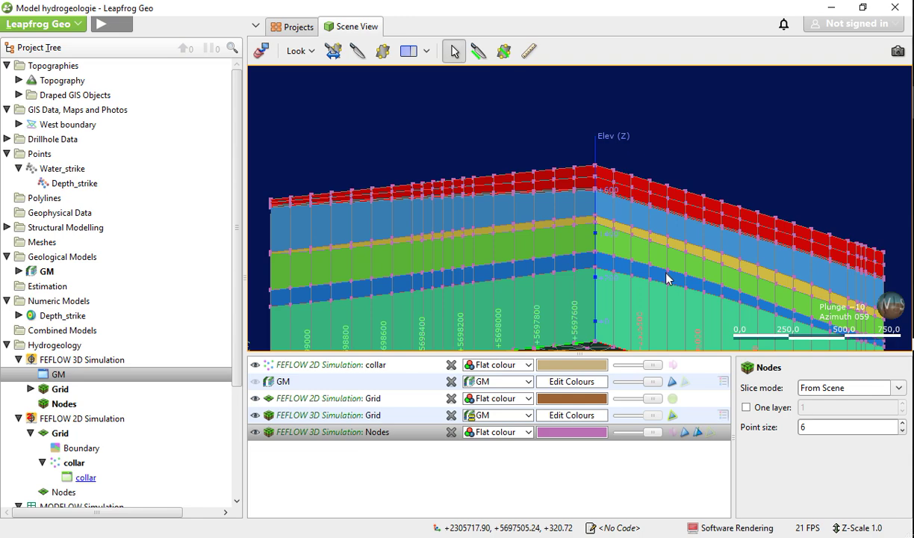
{"action": "left_click_drag", "start_coordinate": [640, 270], "coordinate": [644, 330]}
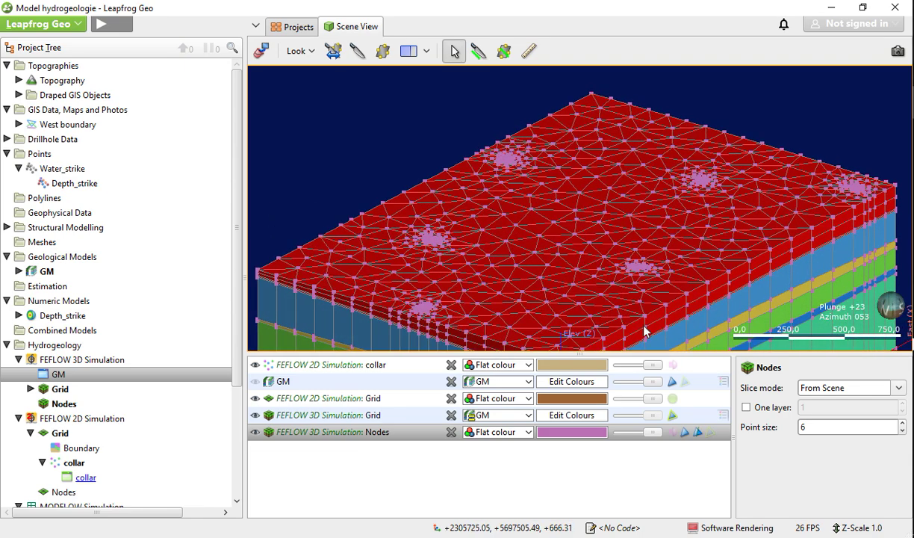
Step: Show the FEFLOW 3D Simulation grid's GM evaluation in the scene and review its lithology colours
{"action": "left_click", "coordinate": [30, 389]}
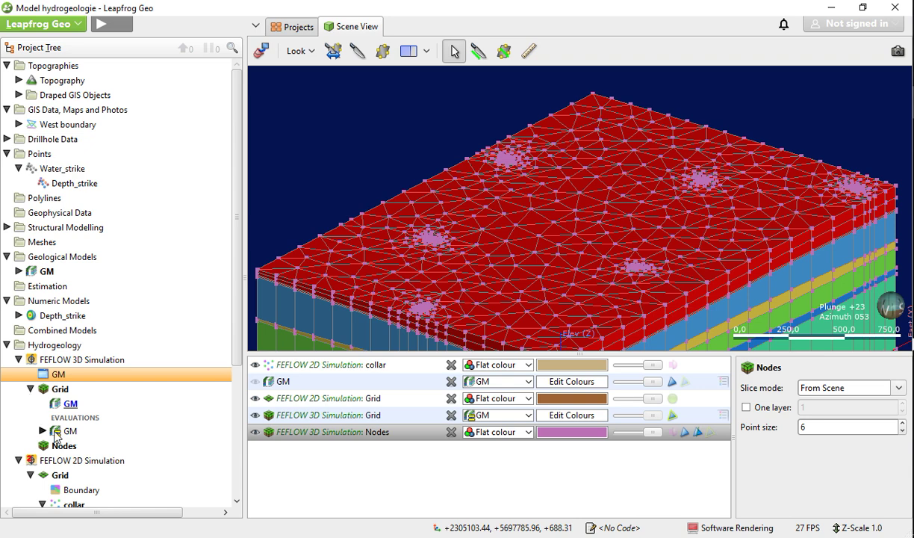
{"action": "left_click_drag", "start_coordinate": [56, 430], "coordinate": [346, 286]}
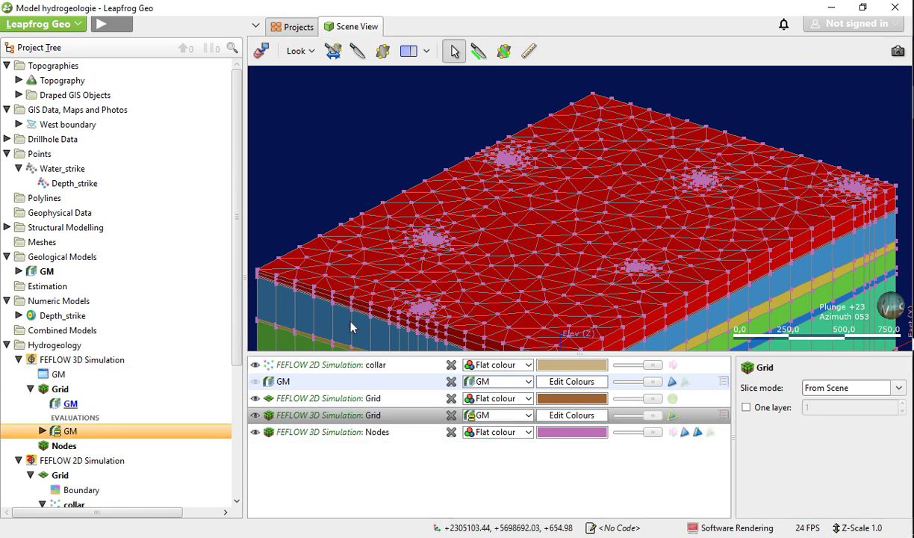
{"action": "left_click", "coordinate": [573, 418]}
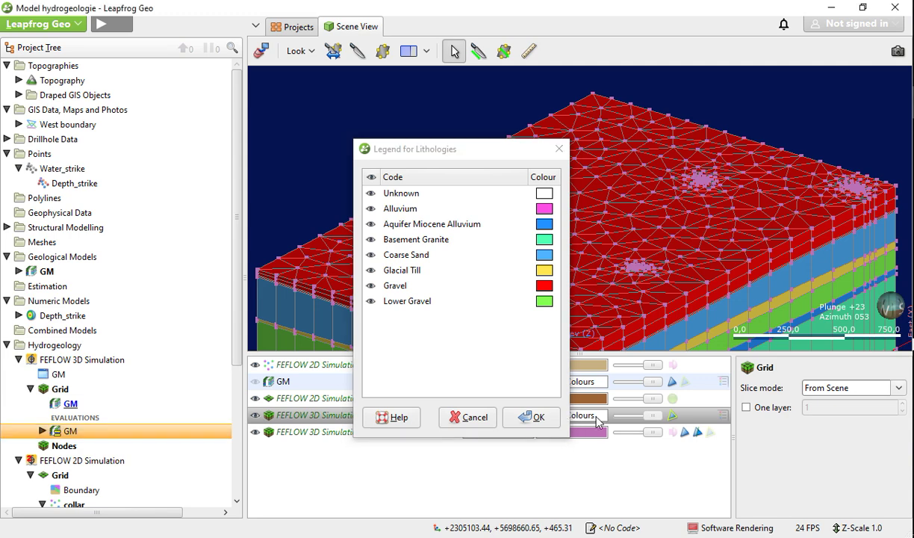
{"action": "left_click", "coordinate": [531, 417]}
{"action": "scroll", "coordinate": [585, 254], "scroll_direction": "down", "scroll_amount": 5}
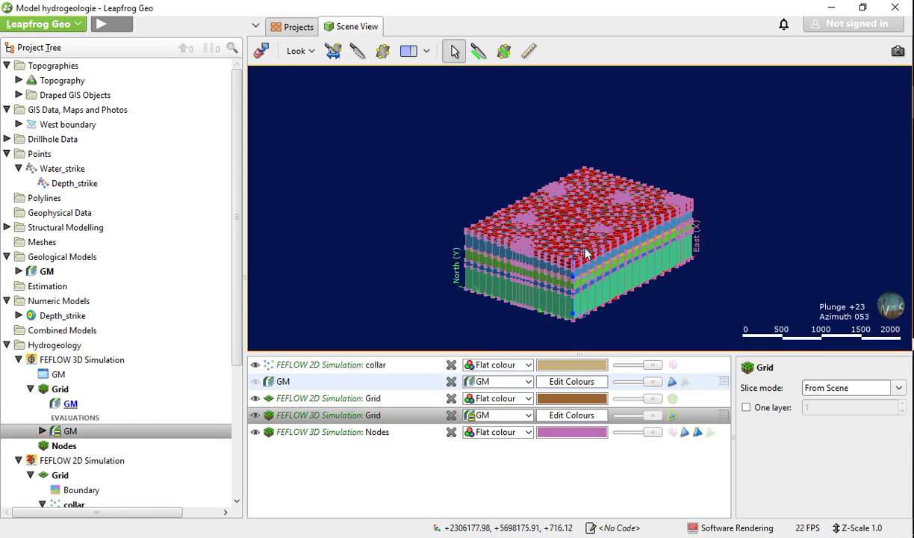
Step: Remove the FEFLOW 2D grid and the 3D nodes from the scene and hide the collar points
{"action": "left_click", "coordinate": [451, 399]}
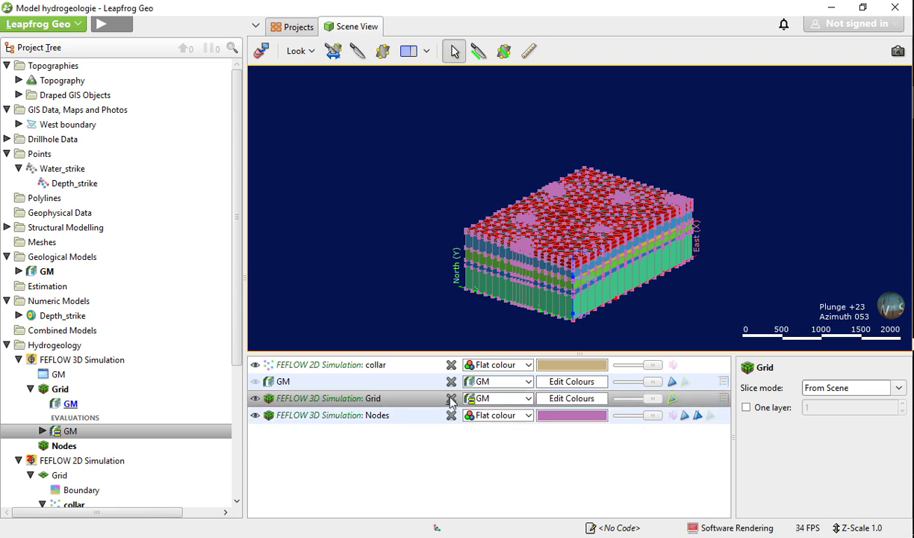
{"action": "left_click", "coordinate": [450, 416]}
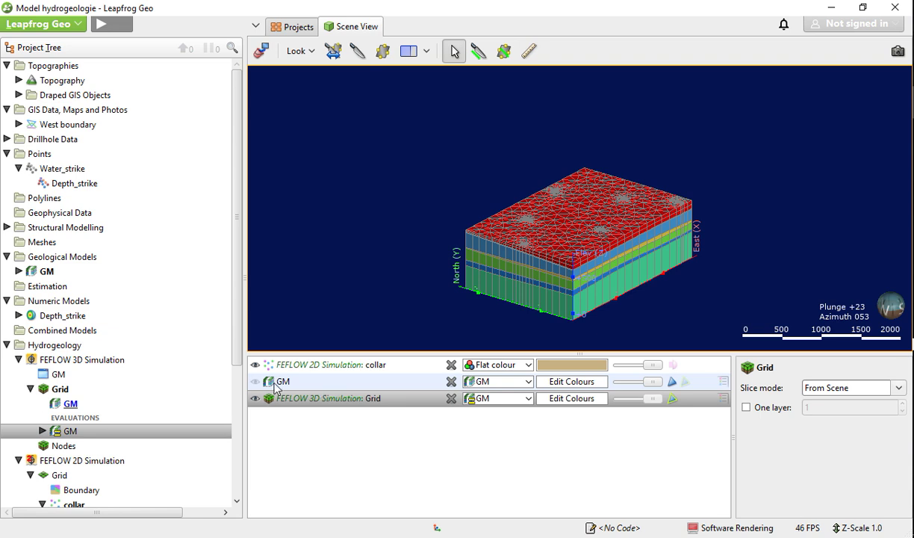
{"action": "left_click", "coordinate": [254, 398]}
{"action": "left_click", "coordinate": [255, 399]}
{"action": "left_click", "coordinate": [255, 364]}
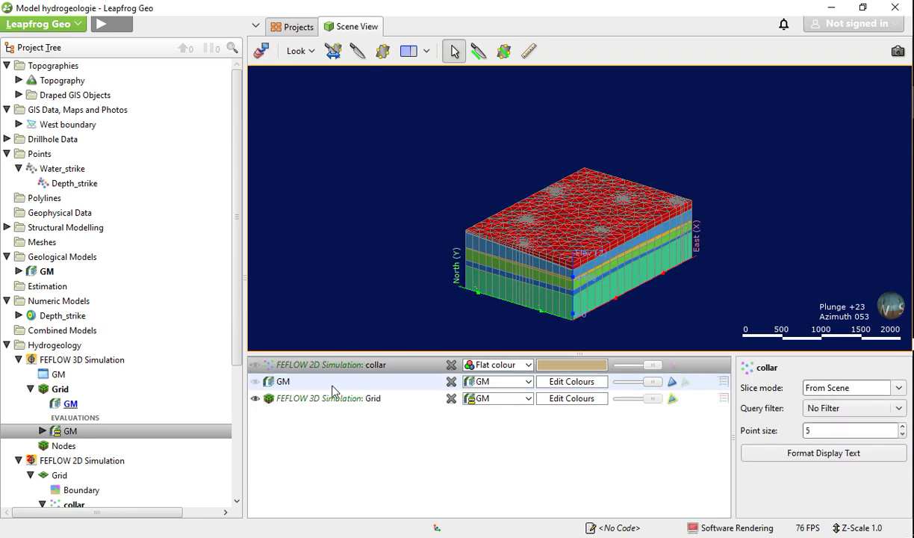
Step: Review the 3D grid's lithology colours and display its GM legend in the scene
{"action": "left_click", "coordinate": [553, 402]}
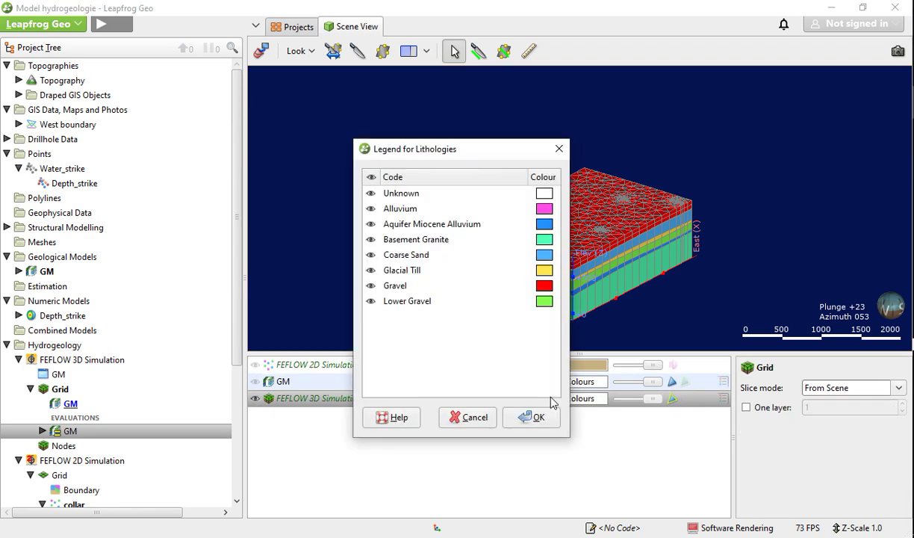
{"action": "left_click", "coordinate": [531, 407]}
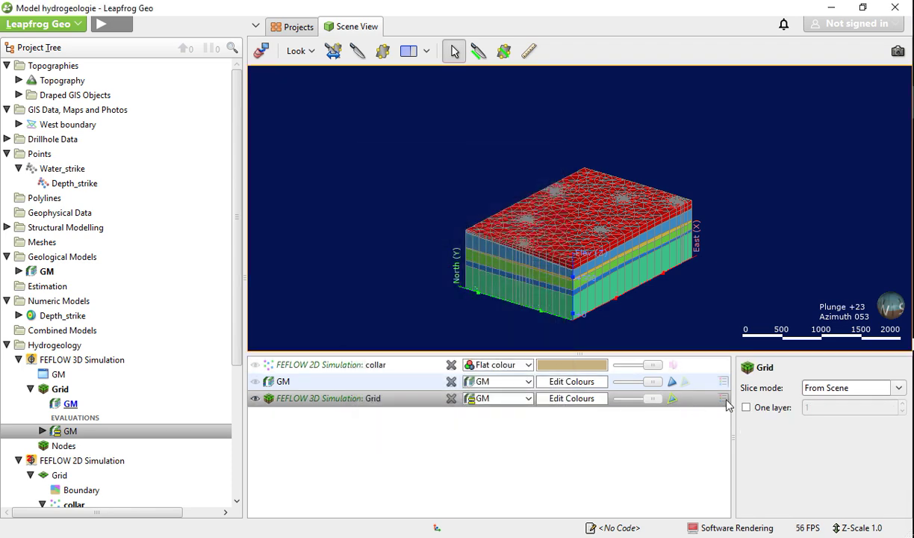
{"action": "left_click", "coordinate": [721, 400]}
{"action": "left_click", "coordinate": [717, 404]}
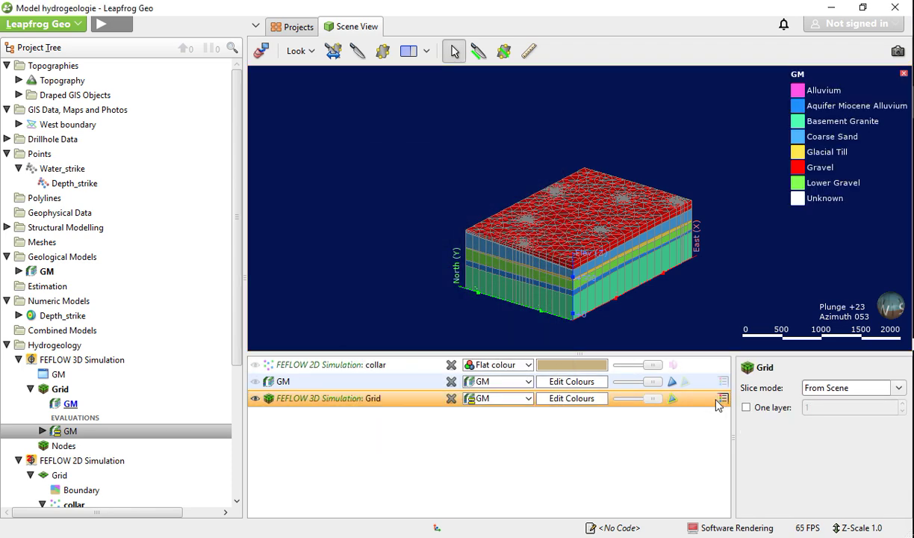
Step: Set the 3D grid's slice mode to Unsliced and restrict its display to layer 1
{"action": "left_click", "coordinate": [899, 389]}
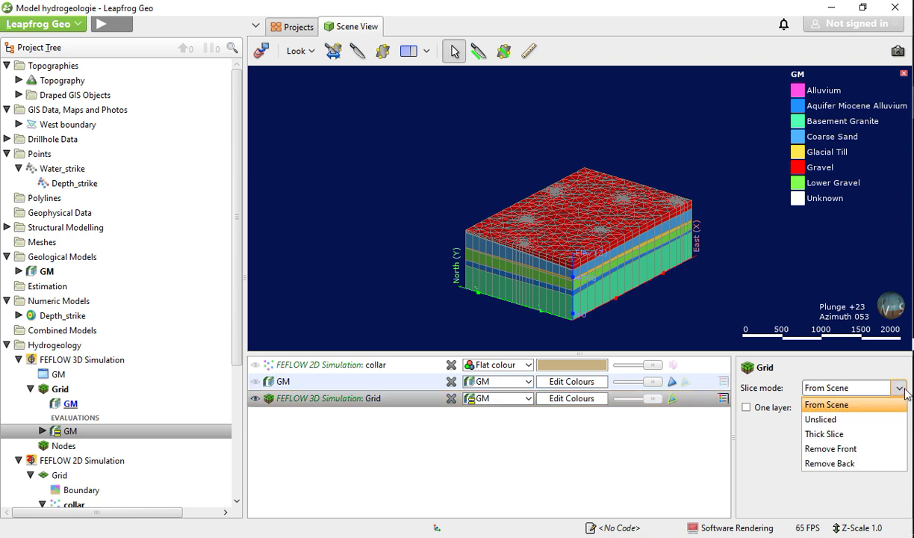
{"action": "left_click", "coordinate": [847, 419]}
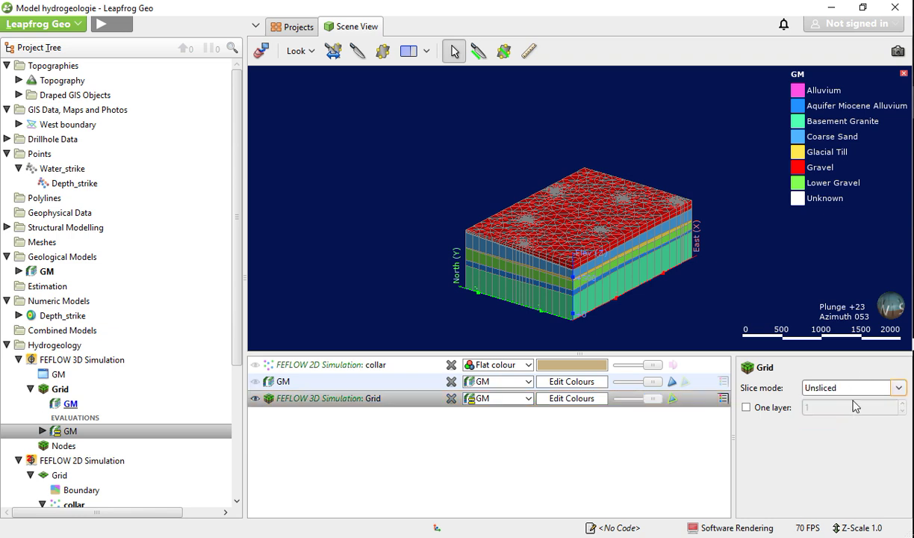
{"action": "left_click", "coordinate": [789, 408]}
{"action": "left_click", "coordinate": [791, 407]}
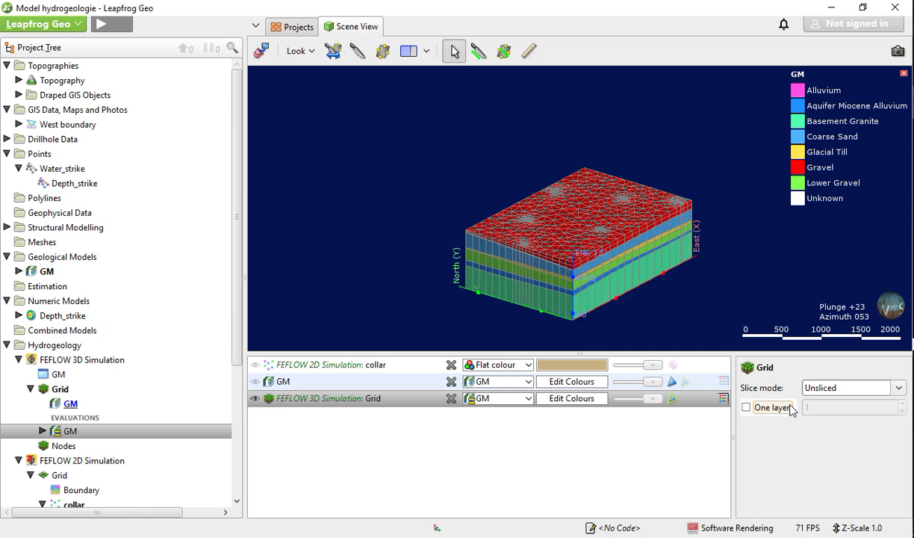
{"action": "left_click", "coordinate": [757, 409]}
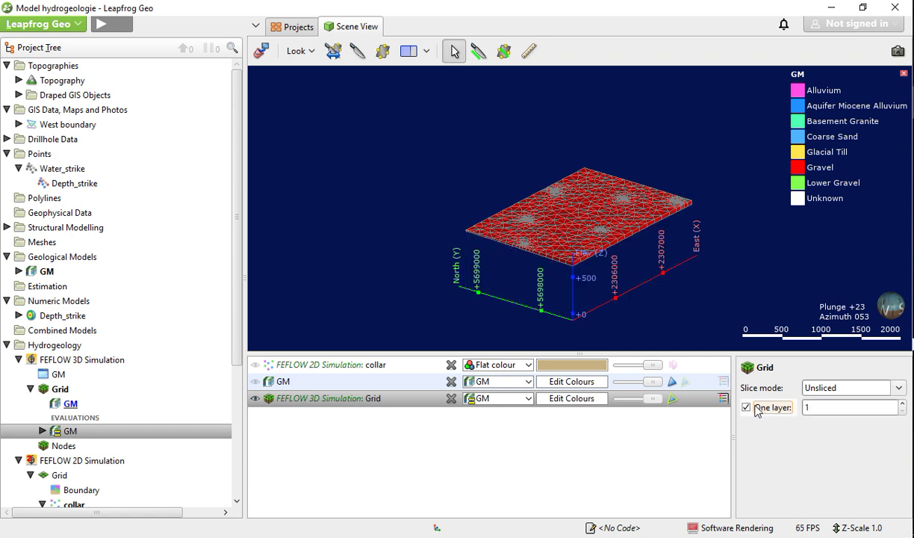
Step: Change the 3D grid's slice mode to Thick Slice
{"action": "left_click", "coordinate": [899, 388]}
{"action": "left_click", "coordinate": [824, 435]}
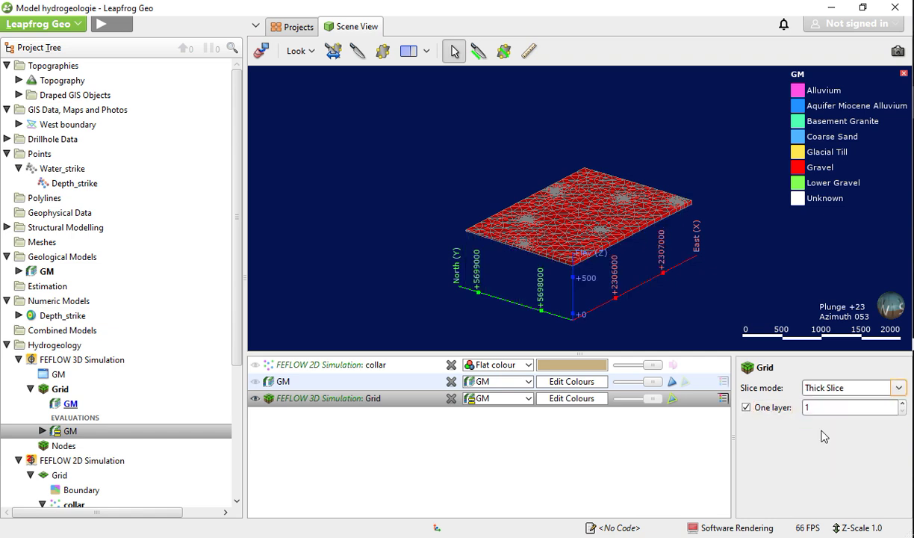
{"action": "left_click", "coordinate": [695, 402]}
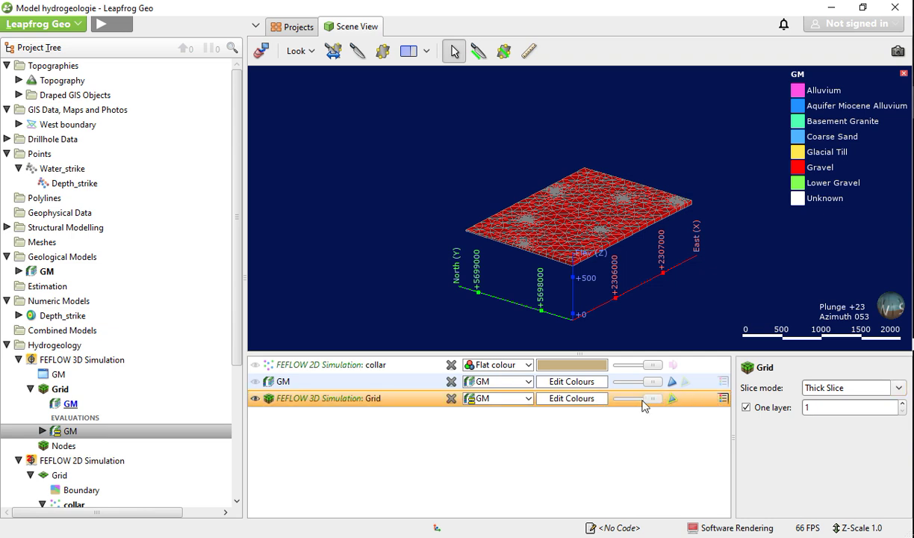
Step: Set the 3D grid's slice mode to From Scene and turn off its one-layer restriction
{"action": "left_click", "coordinate": [829, 387]}
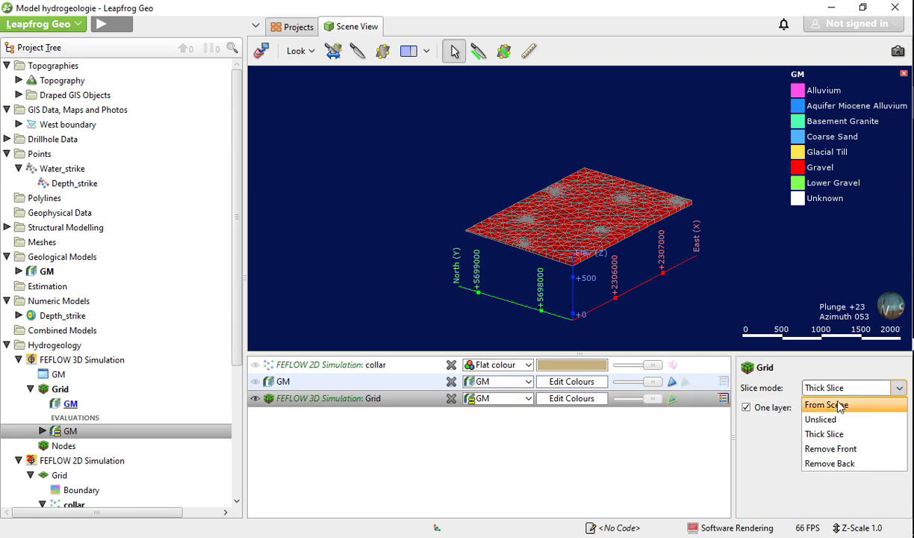
{"action": "left_click", "coordinate": [822, 406]}
{"action": "left_click", "coordinate": [755, 409]}
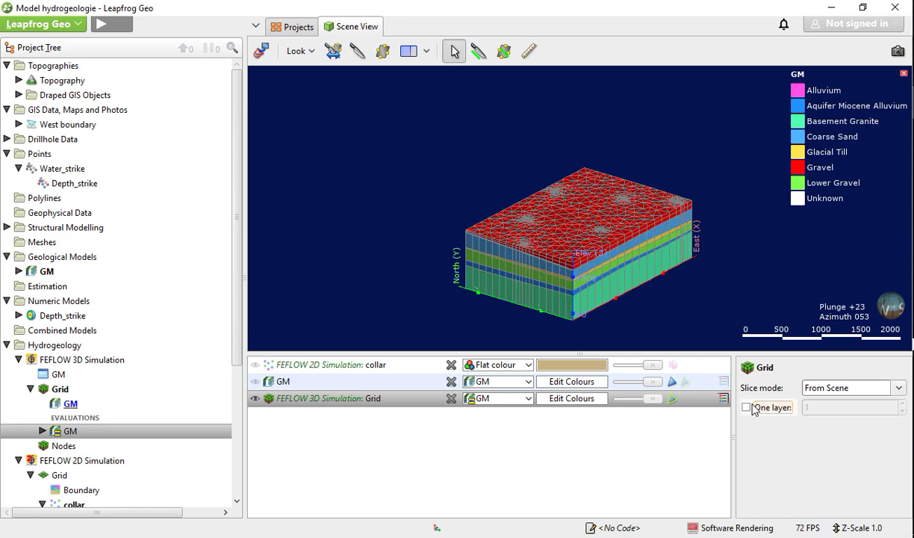
Step: Display the 3D grid by its GM_Kx values and examine the layers from the side
{"action": "left_click", "coordinate": [565, 399]}
{"action": "left_click", "coordinate": [530, 415]}
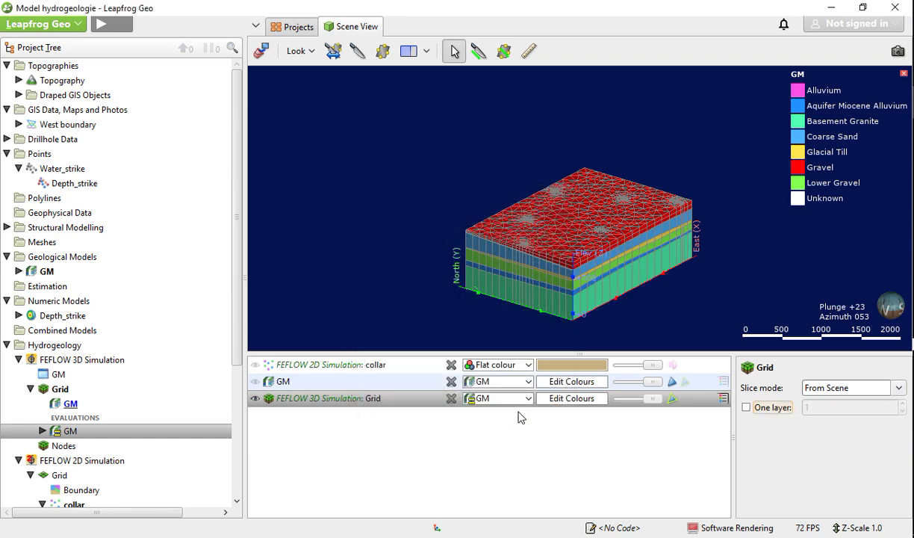
{"action": "left_click", "coordinate": [514, 402]}
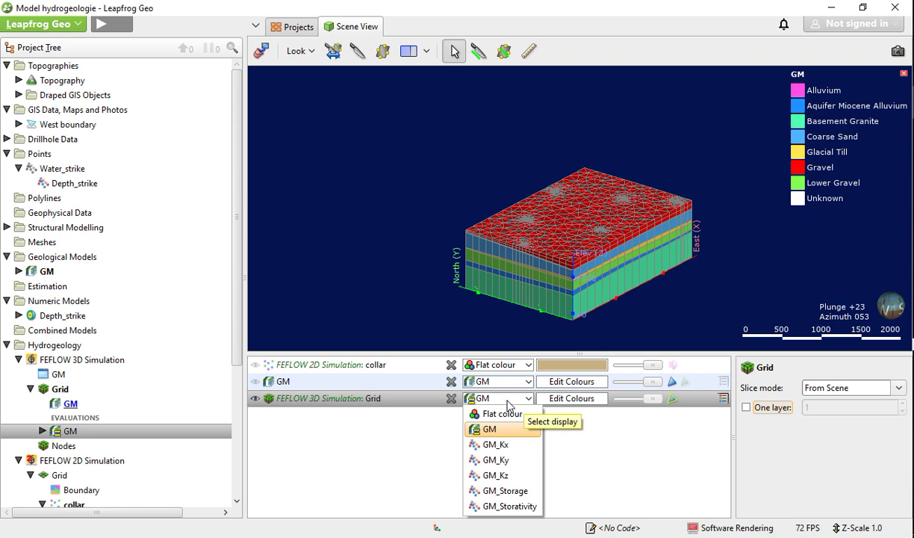
{"action": "left_click", "coordinate": [512, 452]}
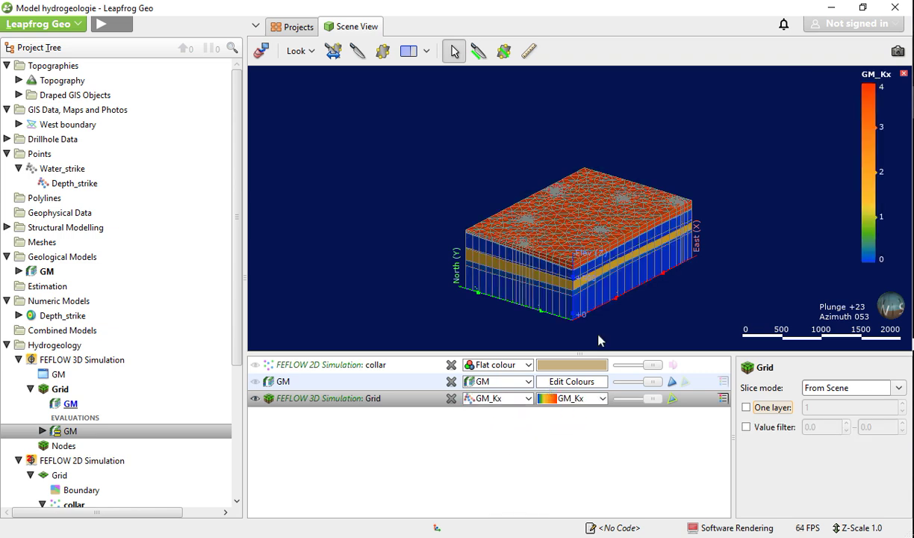
{"action": "left_click_drag", "start_coordinate": [591, 336], "coordinate": [472, 283]}
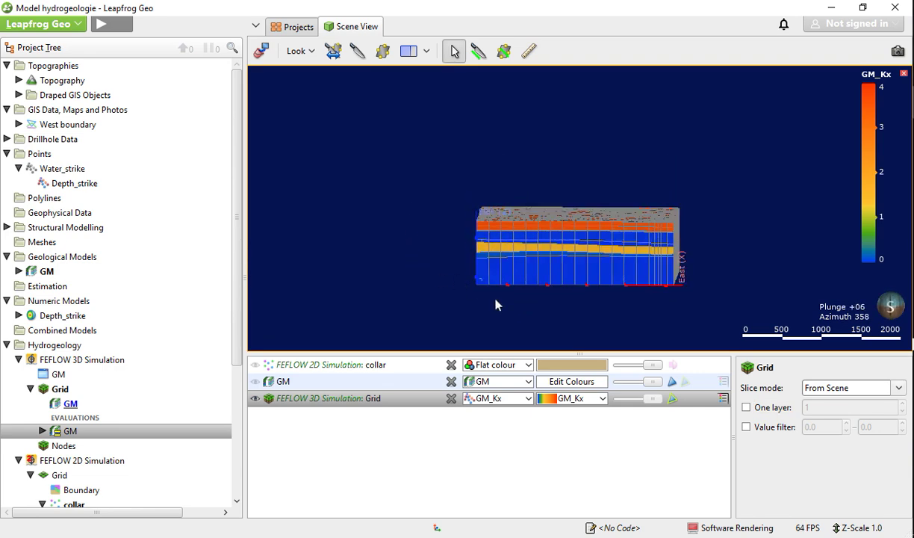
Step: Display the 3D grid by its GM_Ky values and inspect that colourmap's gradient, limits and histogram
{"action": "left_click", "coordinate": [497, 398]}
{"action": "left_click", "coordinate": [495, 460]}
{"action": "left_click", "coordinate": [519, 400]}
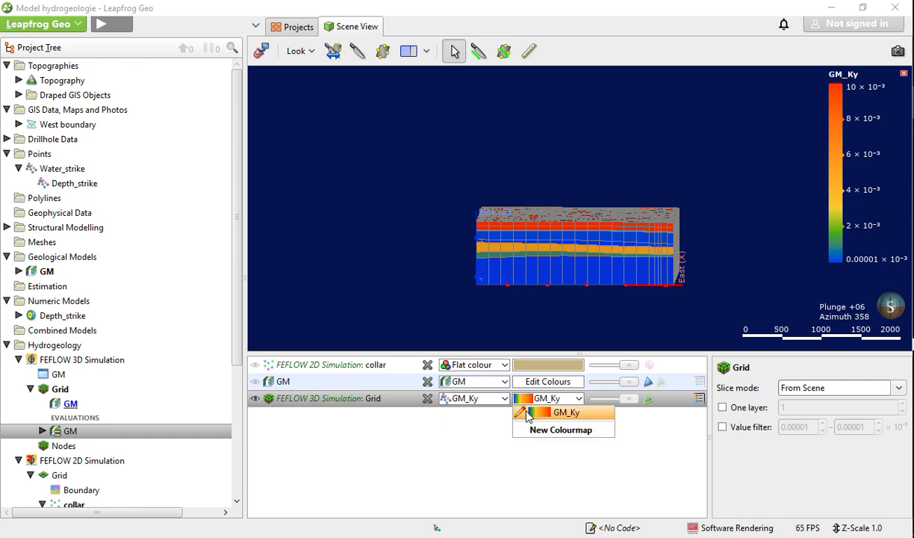
{"action": "left_click", "coordinate": [521, 413]}
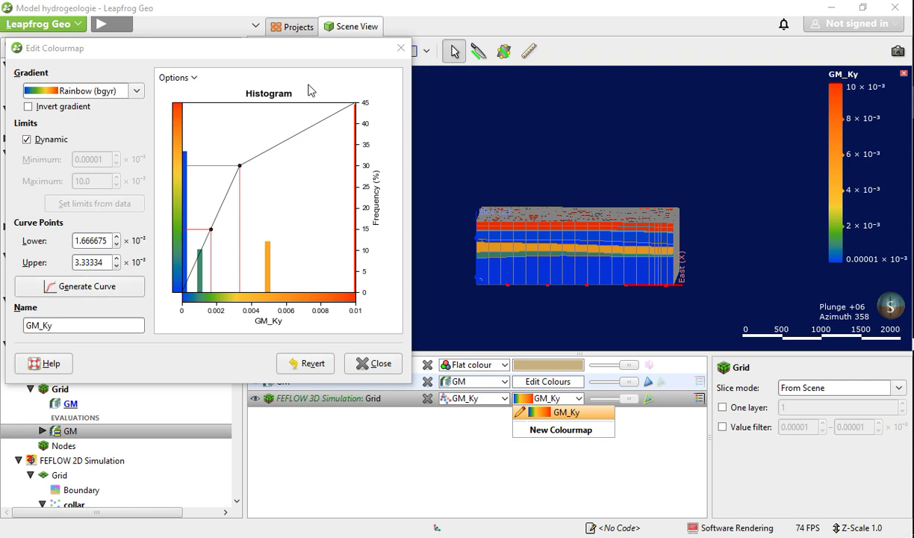
{"action": "left_click", "coordinate": [402, 53]}
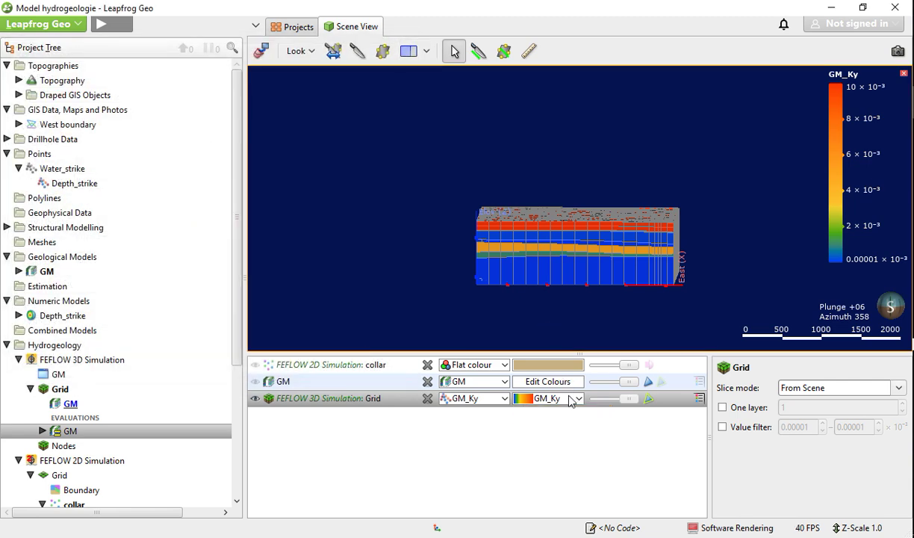
{"action": "left_click", "coordinate": [565, 409]}
{"action": "left_click", "coordinate": [557, 388]}
{"action": "left_click", "coordinate": [543, 399]}
{"action": "left_click", "coordinate": [543, 403]}
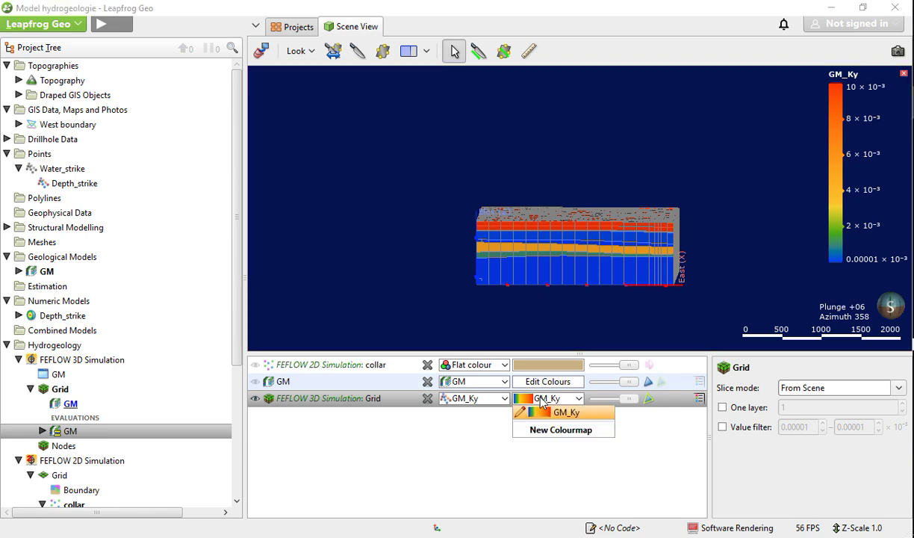
{"action": "left_click", "coordinate": [527, 400]}
{"action": "left_click", "coordinate": [527, 400]}
{"action": "left_click", "coordinate": [451, 434]}
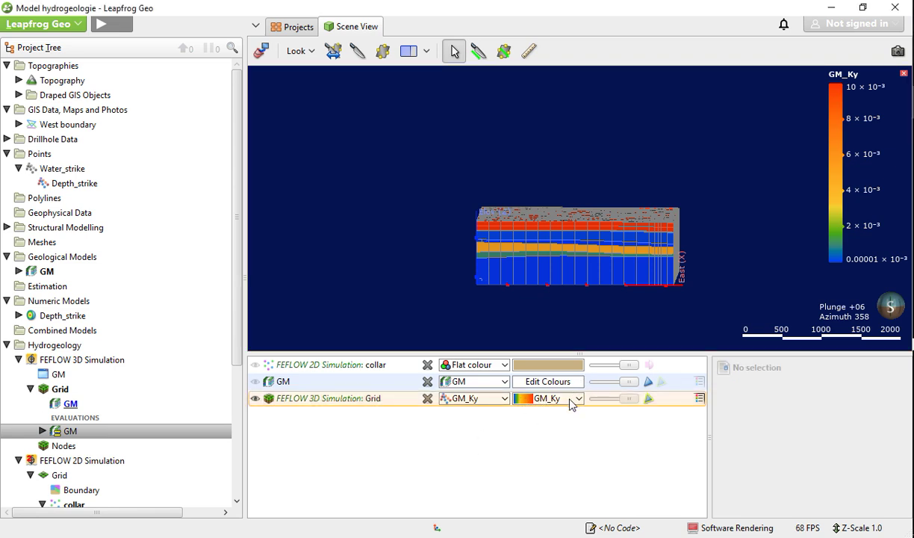
Step: Examine the 3D grid coloured by GM_Kz and by GM_Storage
{"action": "left_click", "coordinate": [496, 398]}
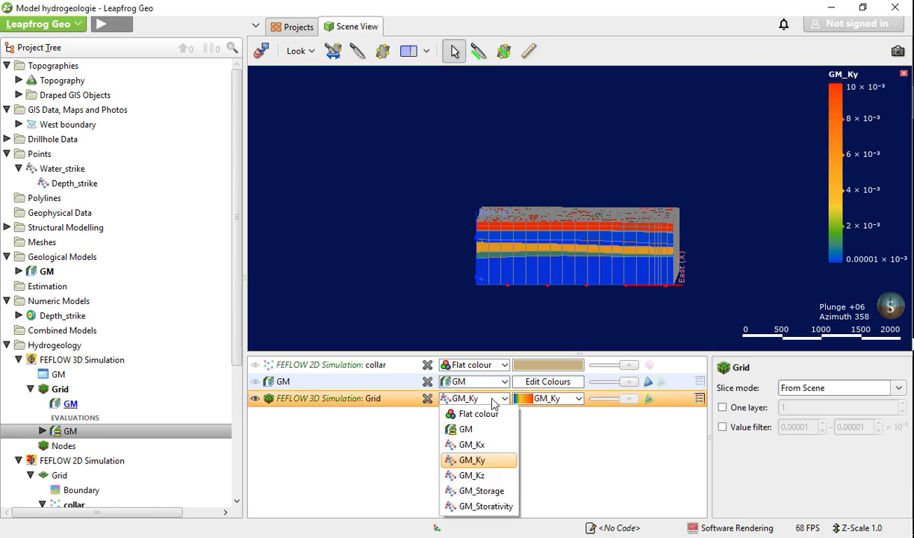
{"action": "left_click", "coordinate": [470, 474]}
{"action": "left_click", "coordinate": [478, 398]}
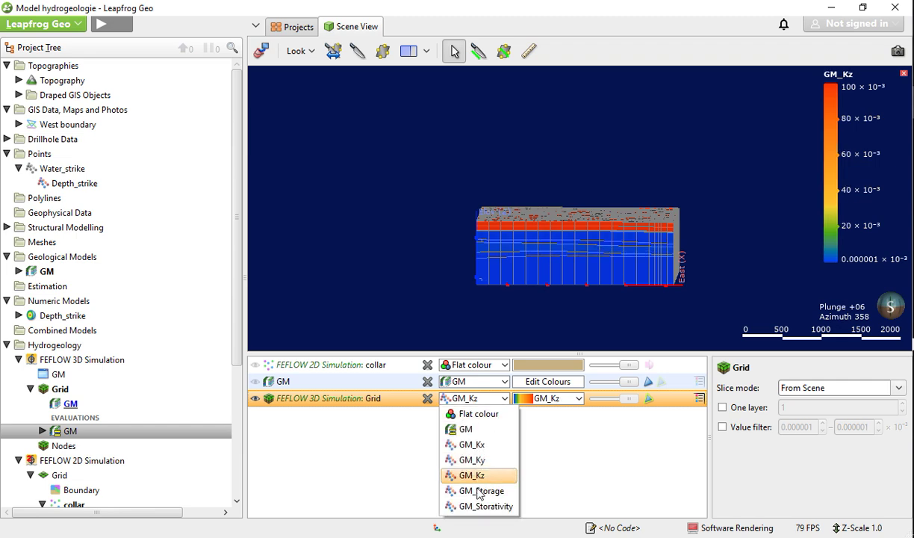
{"action": "left_click", "coordinate": [482, 491]}
Step: Colour the 3D grid by GM_Storativity and examine its distribution across the layers
{"action": "left_click", "coordinate": [479, 398]}
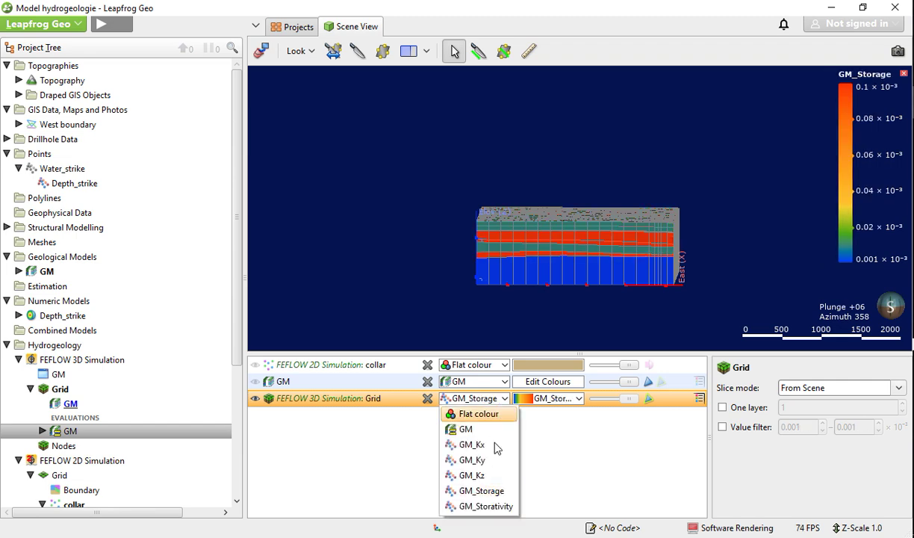
{"action": "left_click", "coordinate": [485, 506]}
{"action": "left_click_drag", "start_coordinate": [655, 291], "coordinate": [480, 312]}
{"action": "scroll", "coordinate": [570, 246], "scroll_direction": "up", "scroll_amount": 2}
{"action": "left_click_drag", "start_coordinate": [618, 261], "coordinate": [657, 300]}
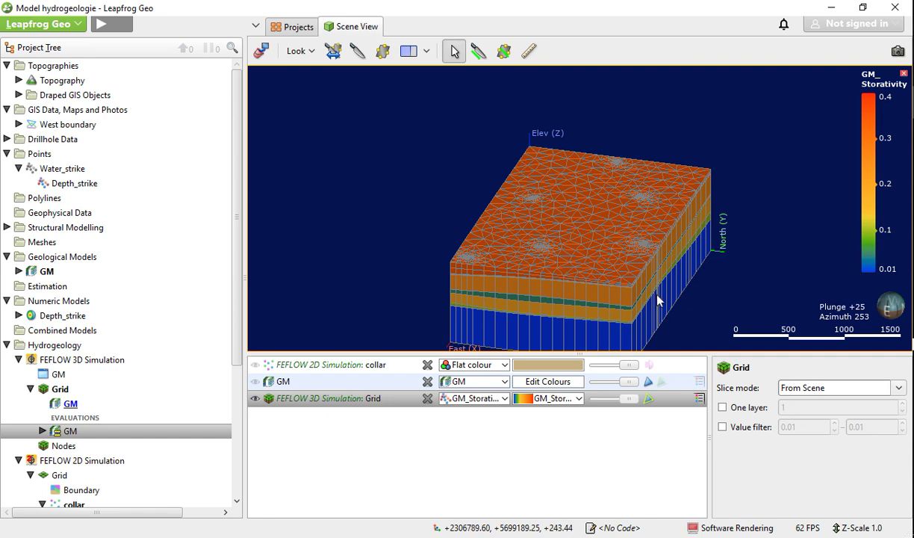
{"action": "left_click", "coordinate": [865, 528]}
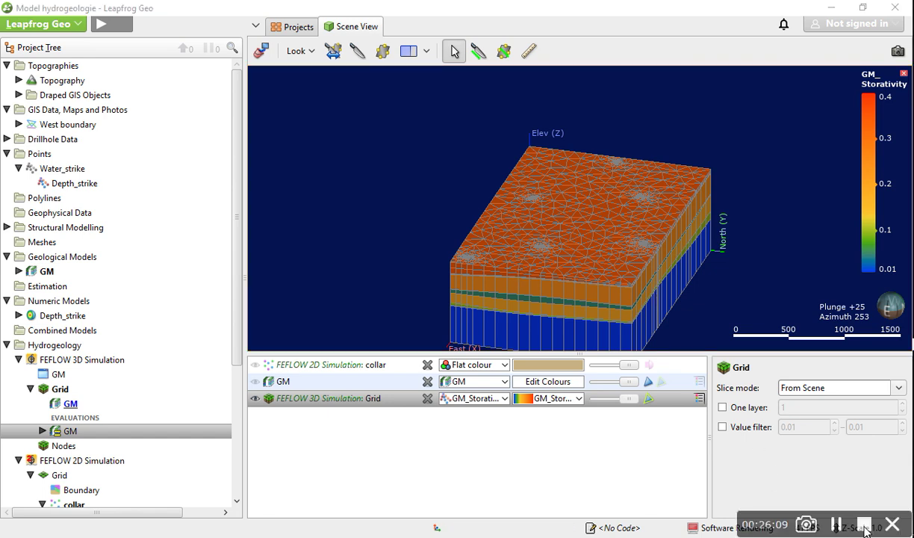